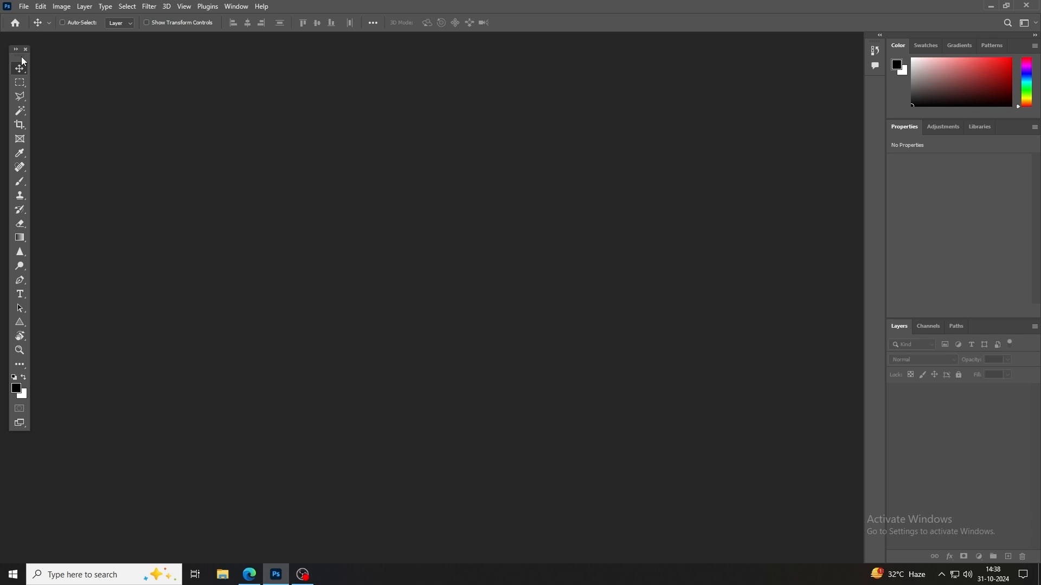
Step: Switch the floating toolbar to a two-column layout
{"action": "double_click", "coordinate": [22, 54]}
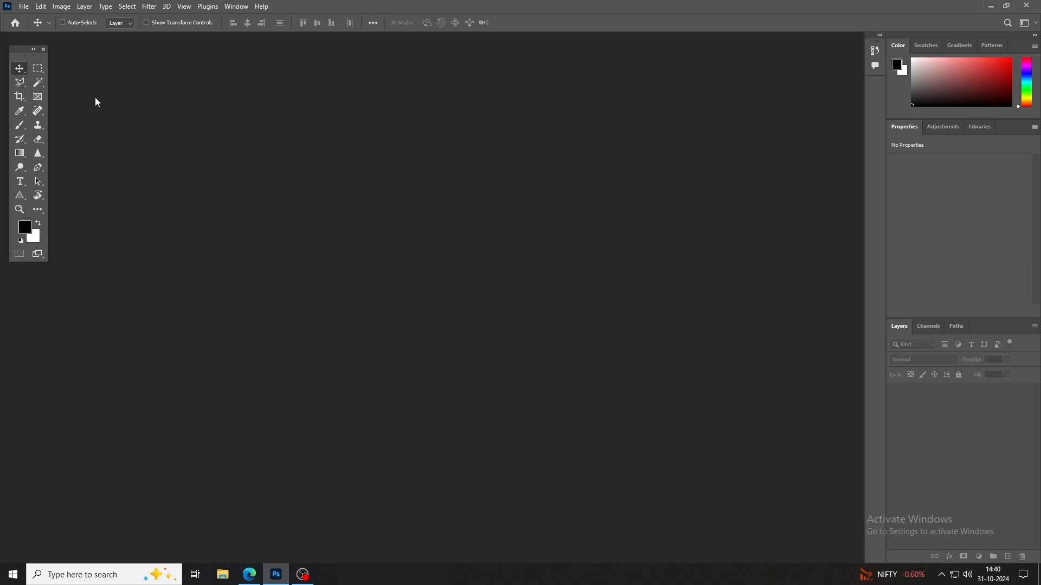
Step: Start a new document, look through the recent and saved presets, and name the document 12x36
{"action": "left_click", "coordinate": [24, 7]}
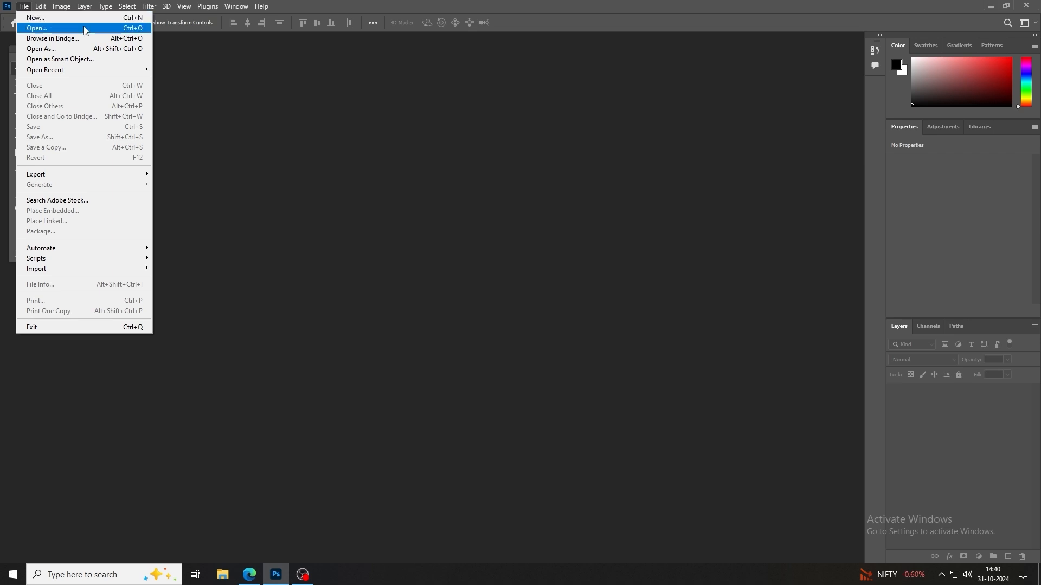
{"action": "left_click", "coordinate": [122, 18]}
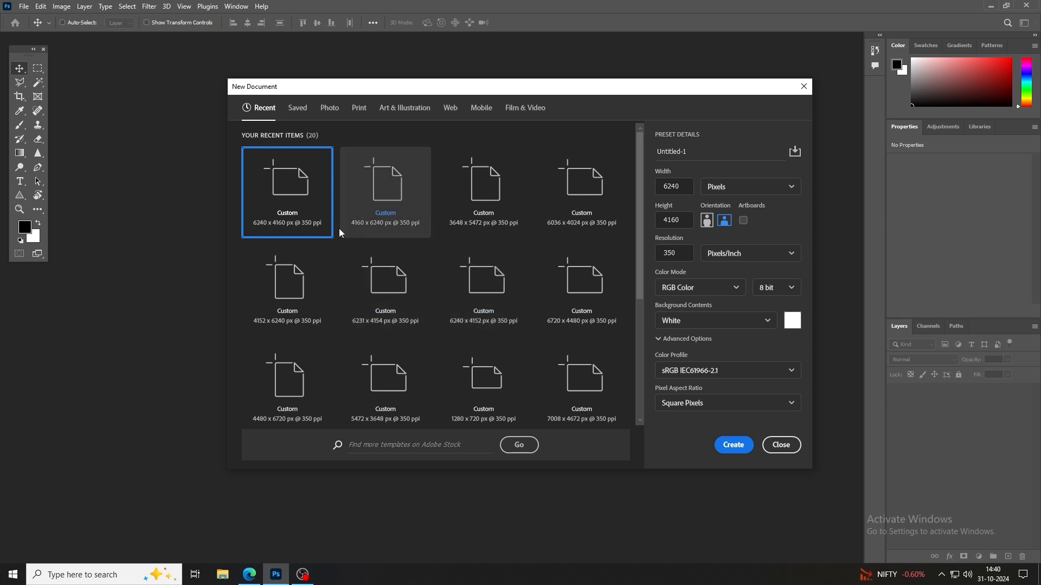
{"action": "scroll", "coordinate": [510, 325], "scroll_direction": "down", "scroll_amount": 4}
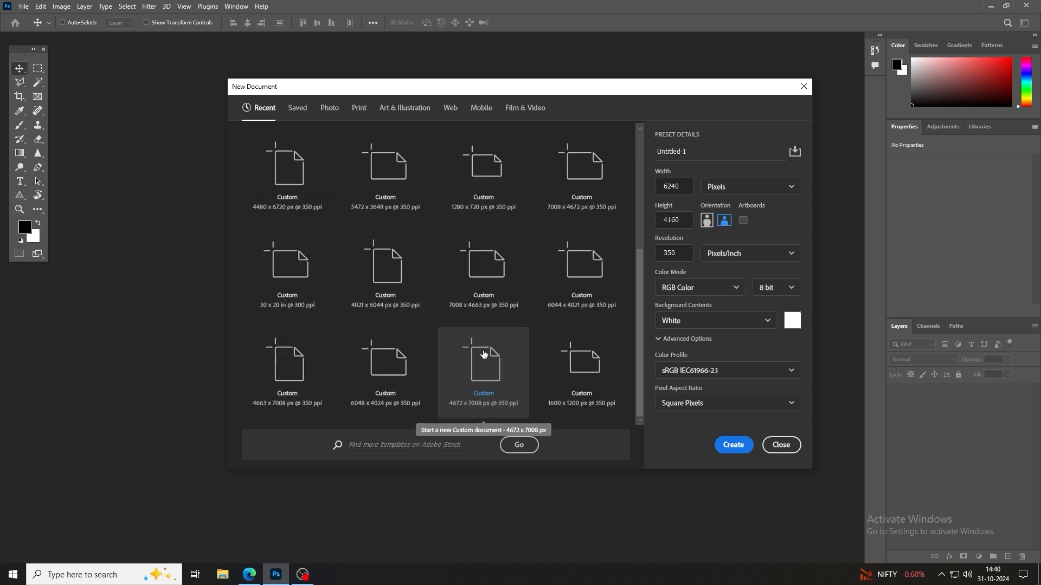
{"action": "scroll", "coordinate": [477, 309], "scroll_direction": "up", "scroll_amount": 4}
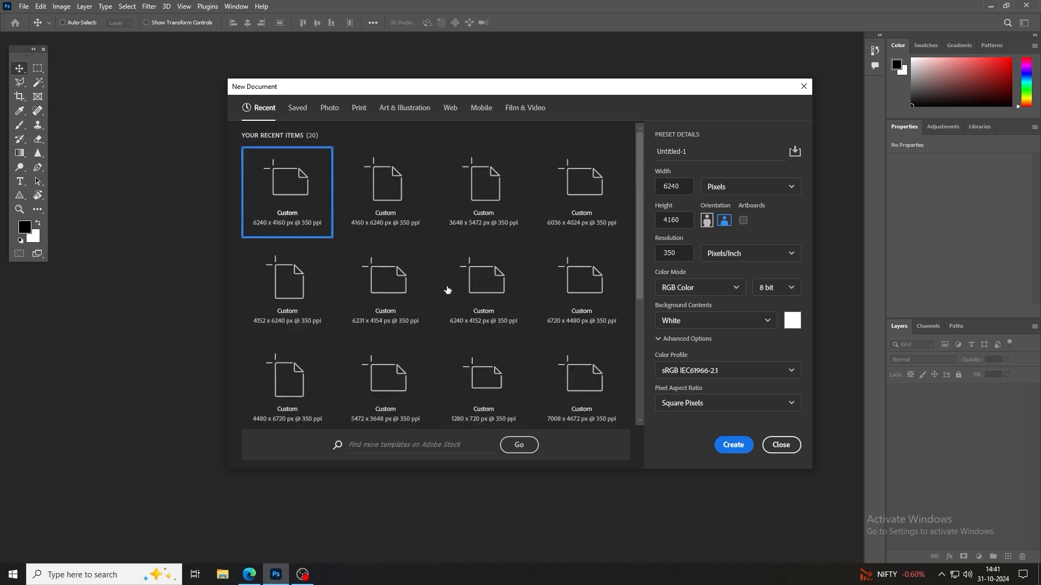
{"action": "left_click", "coordinate": [298, 108]}
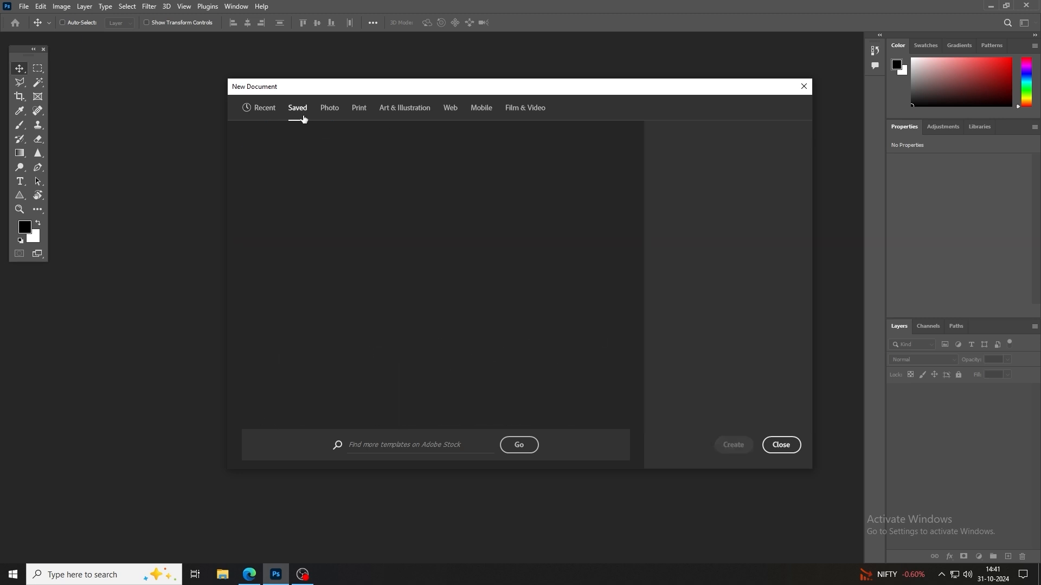
{"action": "left_click", "coordinate": [264, 109]}
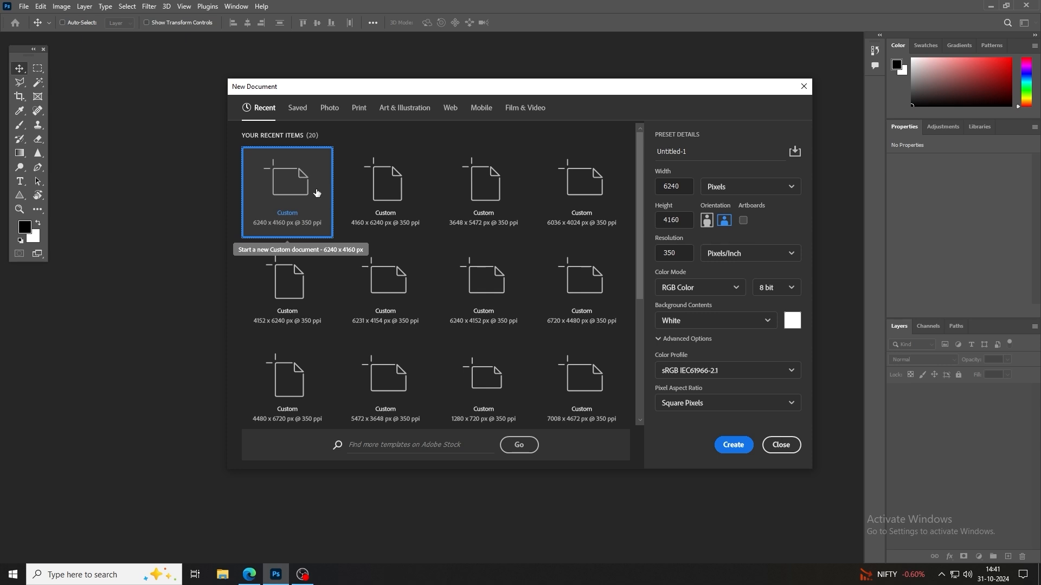
{"action": "left_click_drag", "start_coordinate": [700, 151], "coordinate": [660, 154]}
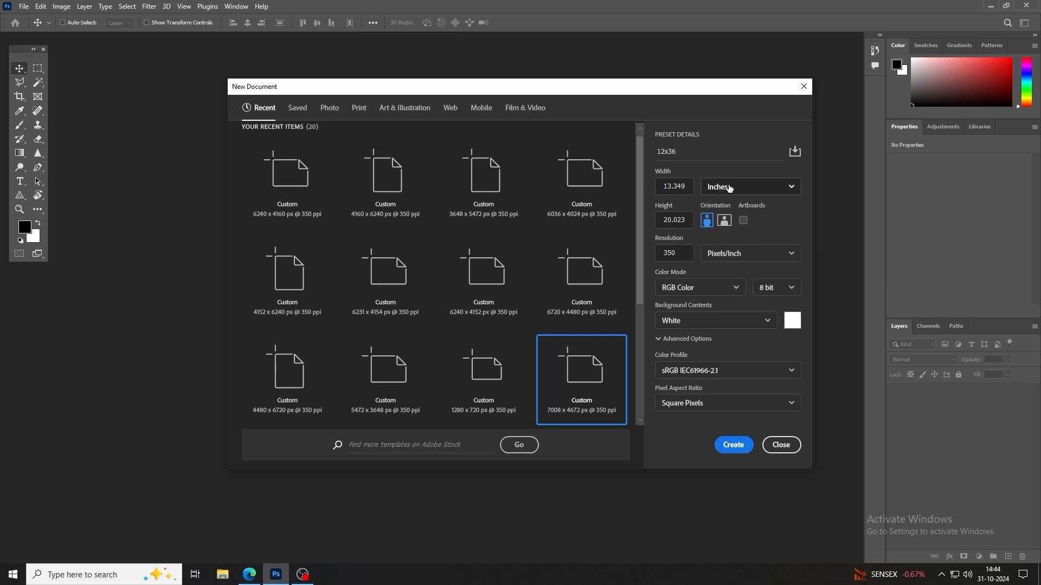
Step: Set the new document to 36 inches wide, 12 inches high and 300 pixels/inch resolution
{"action": "left_click", "coordinate": [693, 189]}
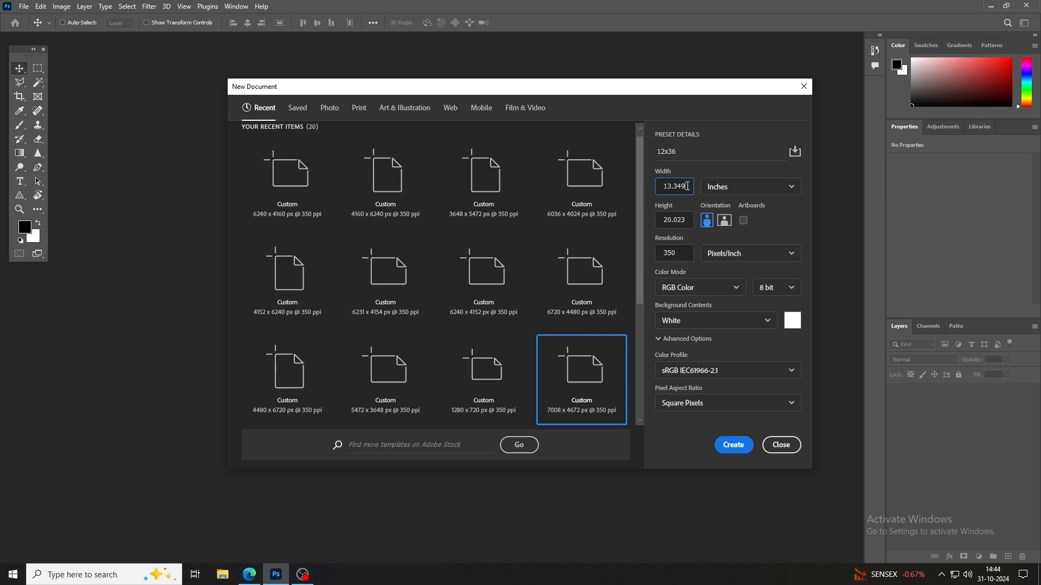
{"action": "left_click", "coordinate": [735, 256]}
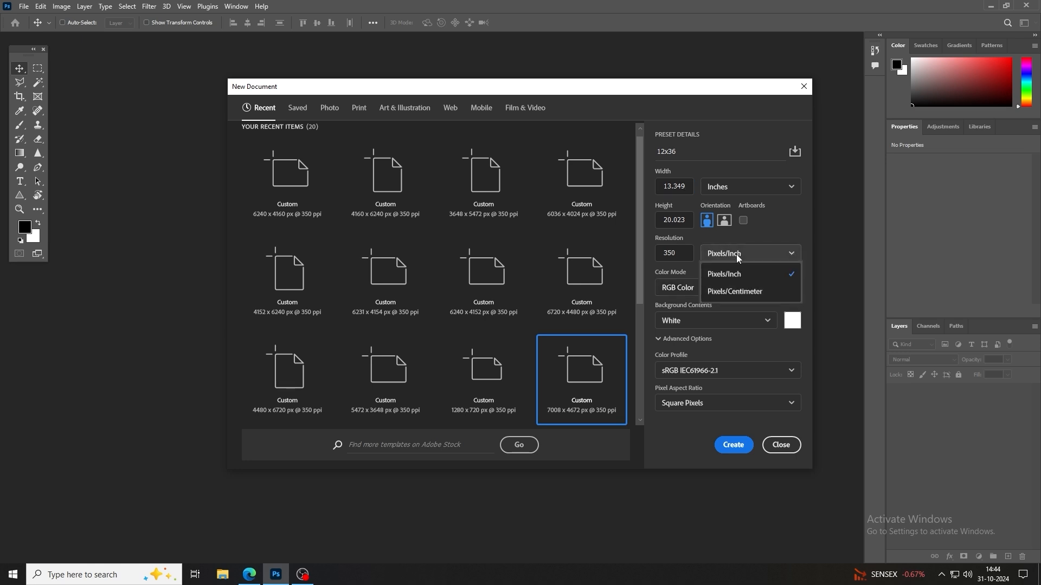
{"action": "left_click", "coordinate": [770, 275]}
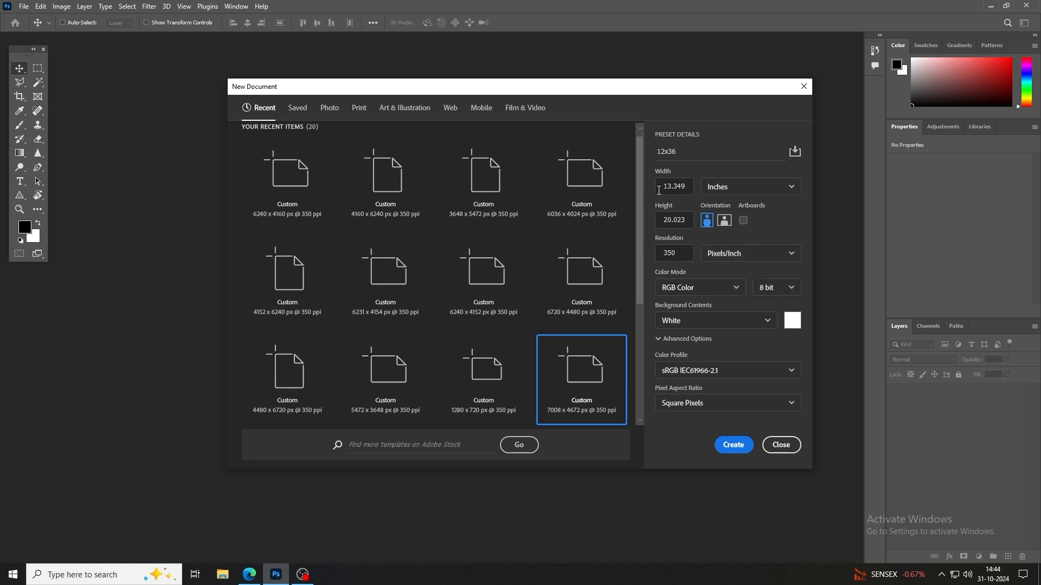
{"action": "left_click", "coordinate": [687, 186]}
{"action": "double_click", "coordinate": [686, 185]}
{"action": "type", "text": "36"}
{"action": "key", "text": "Tab"}
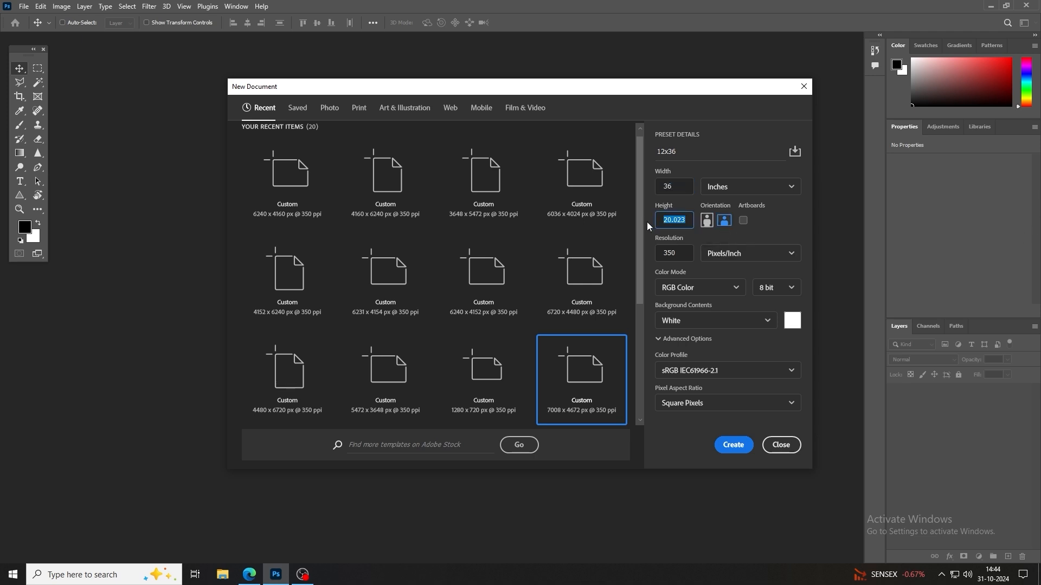
{"action": "type", "text": "12"}
{"action": "key", "text": "Tab"}
{"action": "type", "text": "300"}
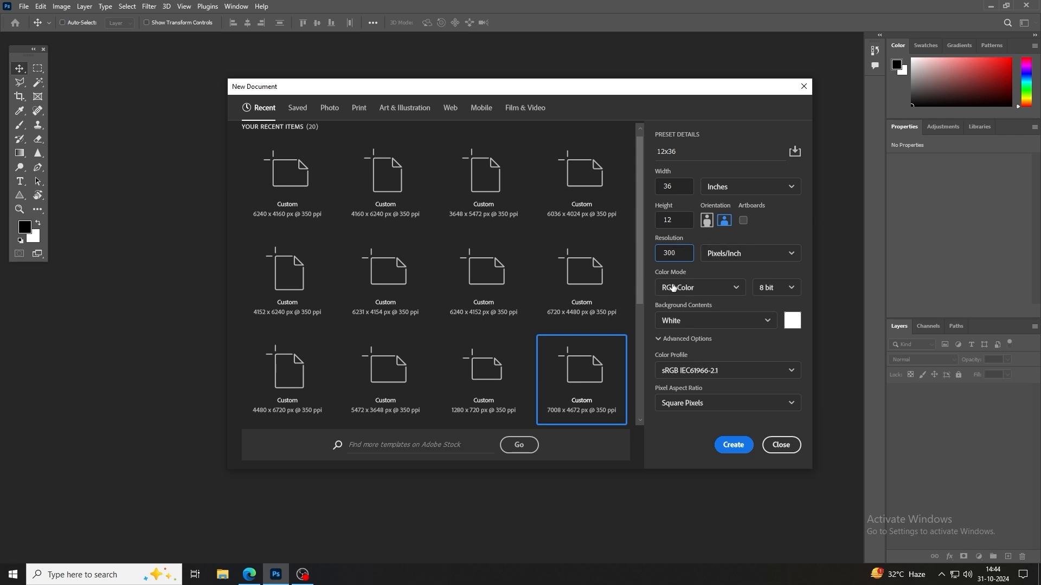
Step: Review the color mode and bit depth options, keeping RGB Color and 8 bit
{"action": "left_click", "coordinate": [712, 288]}
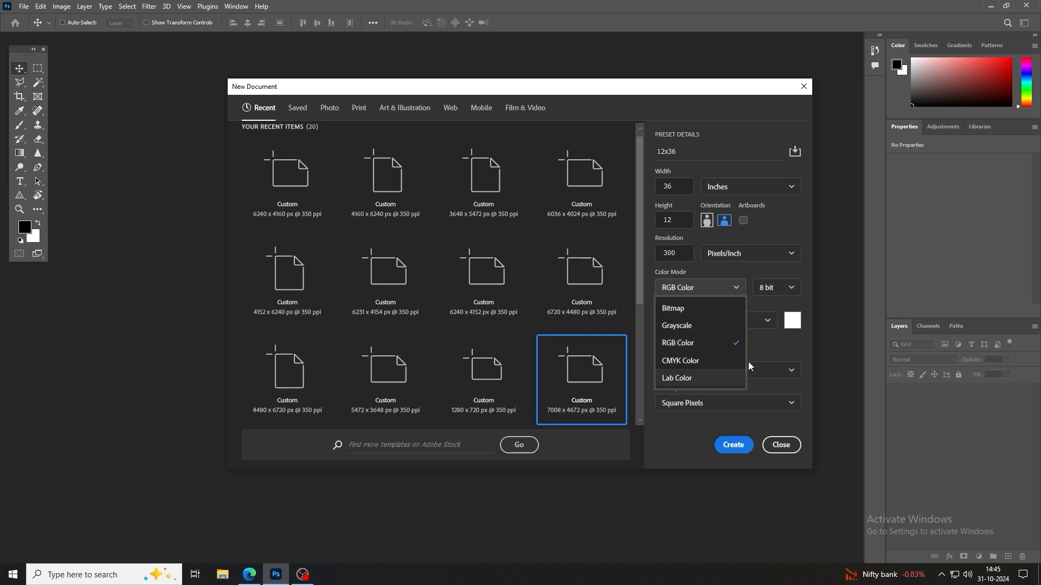
{"action": "left_click", "coordinate": [725, 343]}
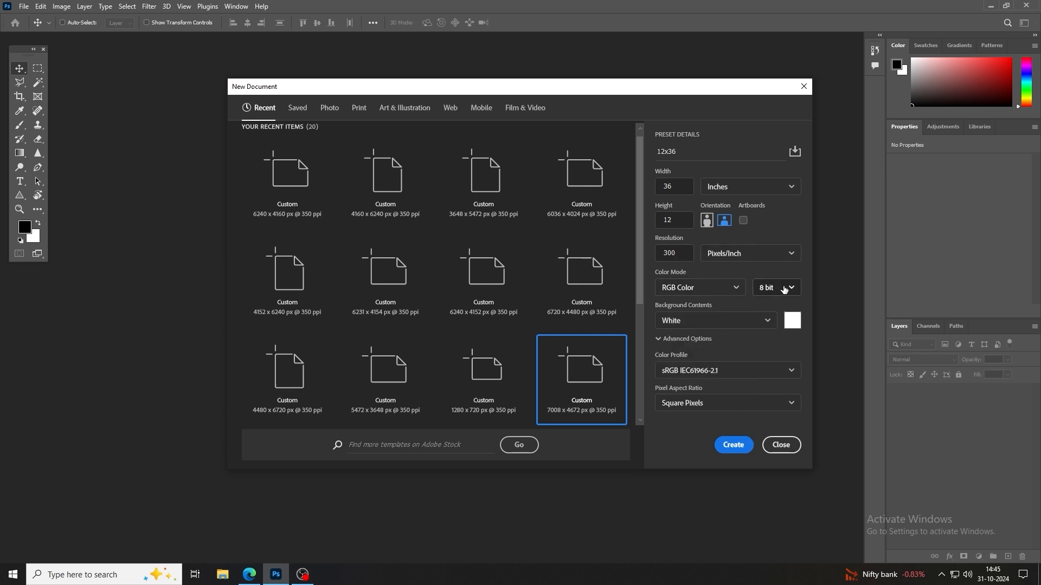
{"action": "left_click", "coordinate": [775, 287]}
{"action": "left_click", "coordinate": [776, 291]}
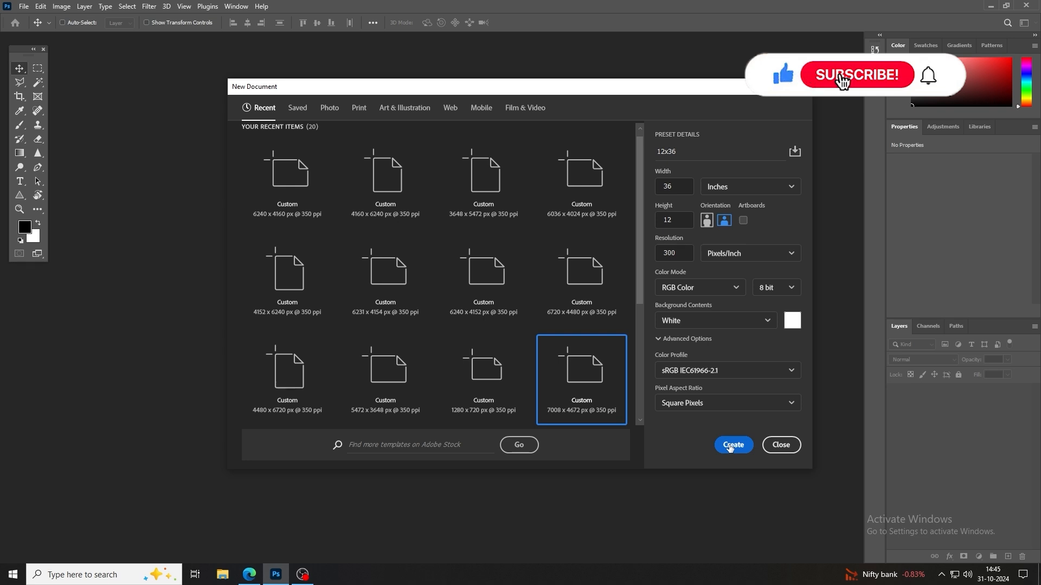
Step: Save the current document settings as a preset named 12x36
{"action": "left_click", "coordinate": [795, 151]}
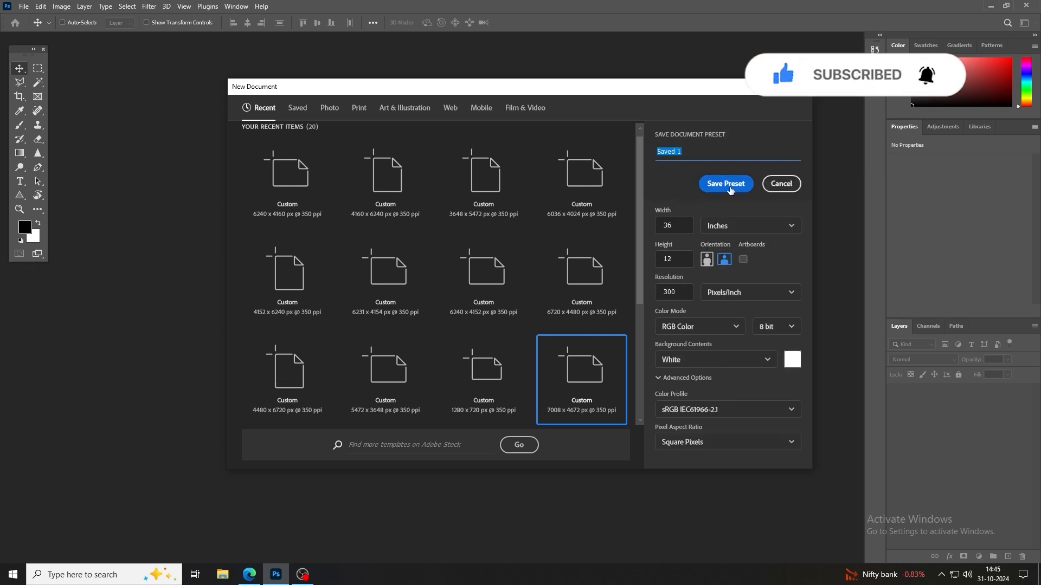
{"action": "type", "text": "12x36"}
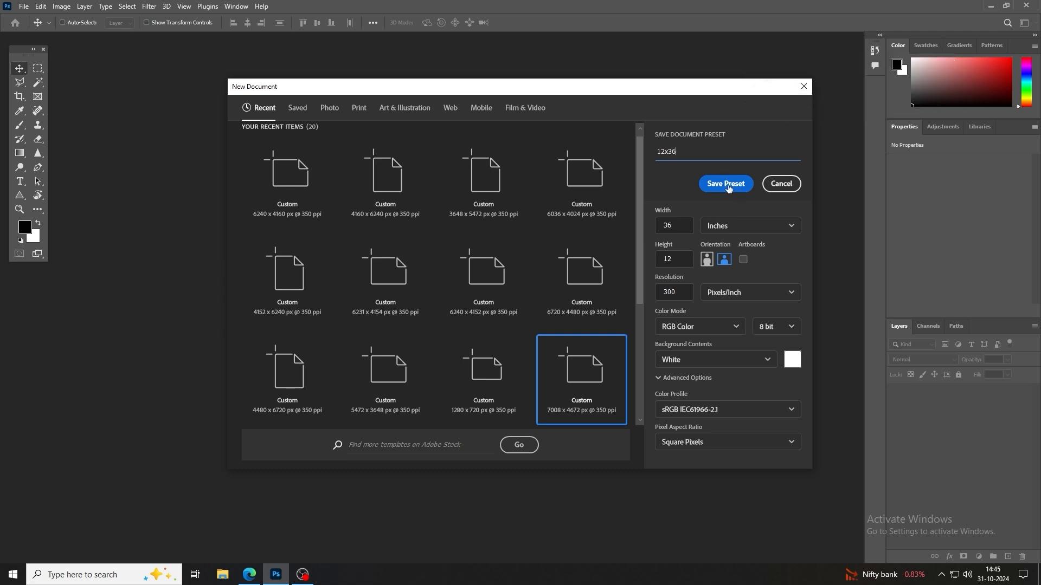
{"action": "left_click", "coordinate": [726, 184]}
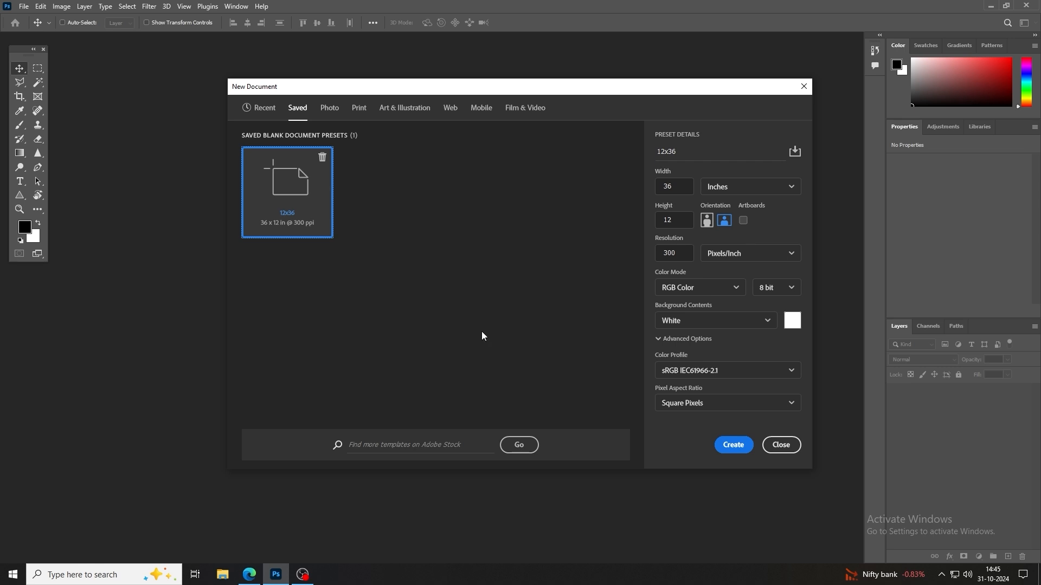
Step: Create the blank 12x36 document, look over its canvas, and close it
{"action": "left_click", "coordinate": [735, 445]}
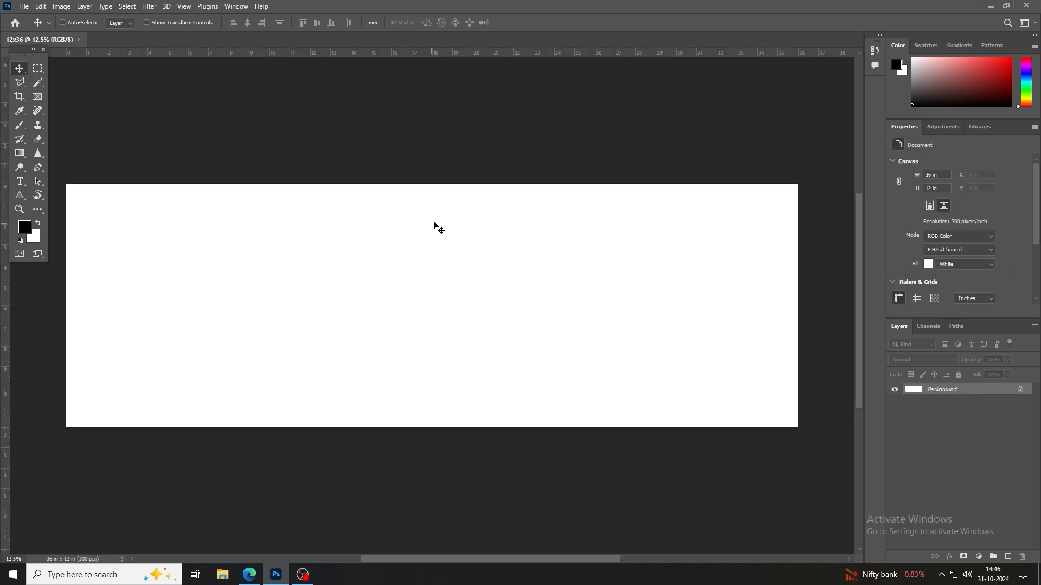
{"action": "scroll", "coordinate": [432, 230], "scroll_direction": "down", "scroll_amount": 3}
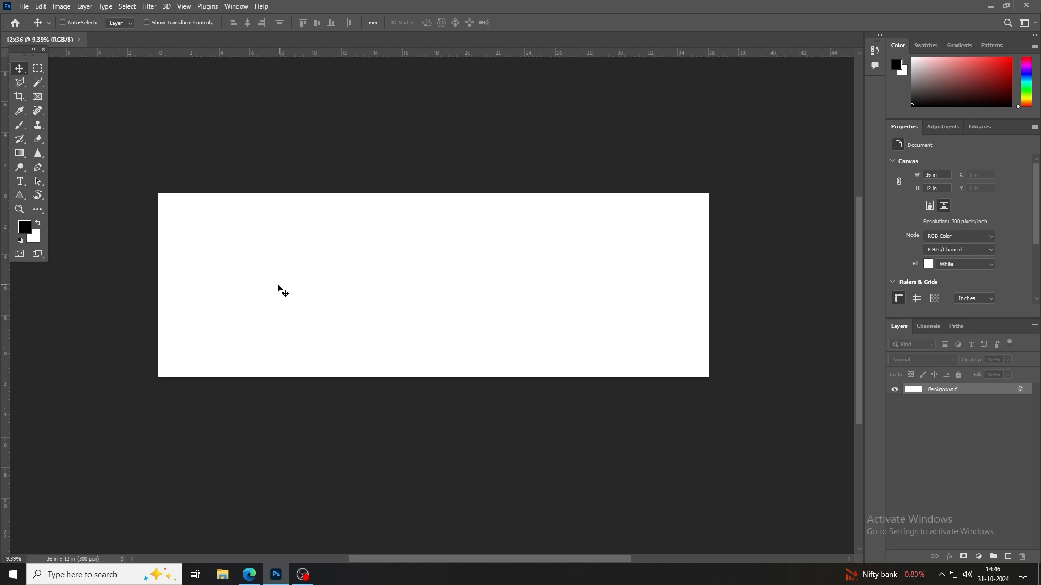
{"action": "left_click", "coordinate": [79, 39]}
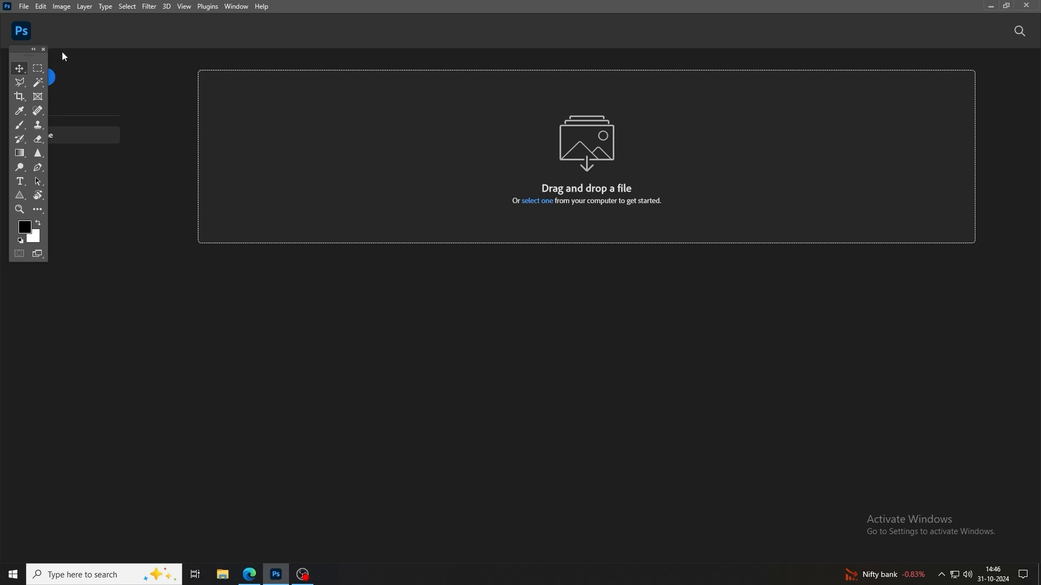
Step: Create another blank document from the saved 12x36 preset and close it
{"action": "left_click", "coordinate": [24, 6]}
{"action": "left_click", "coordinate": [42, 19]}
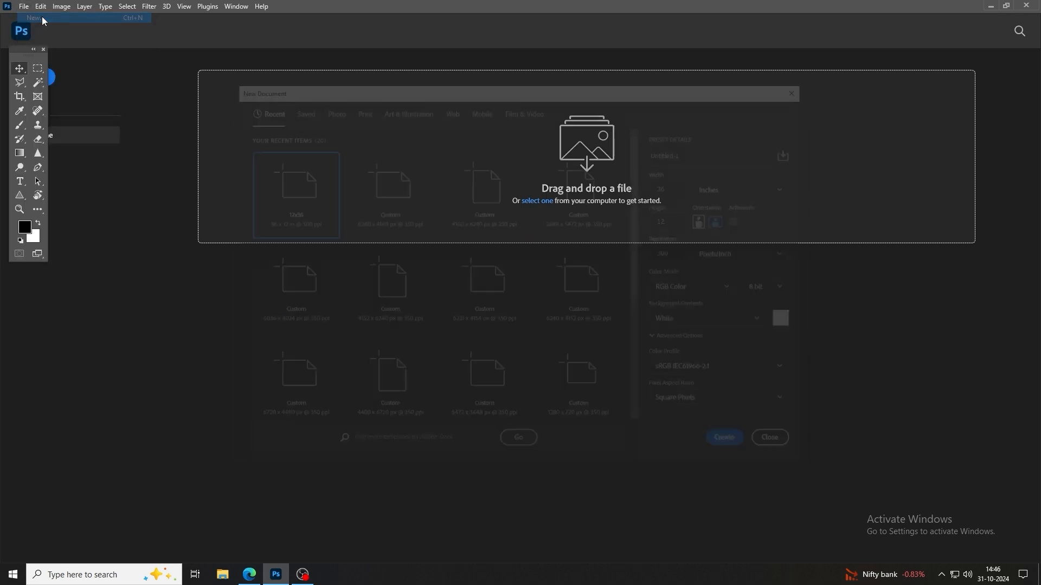
{"action": "left_click", "coordinate": [297, 109]}
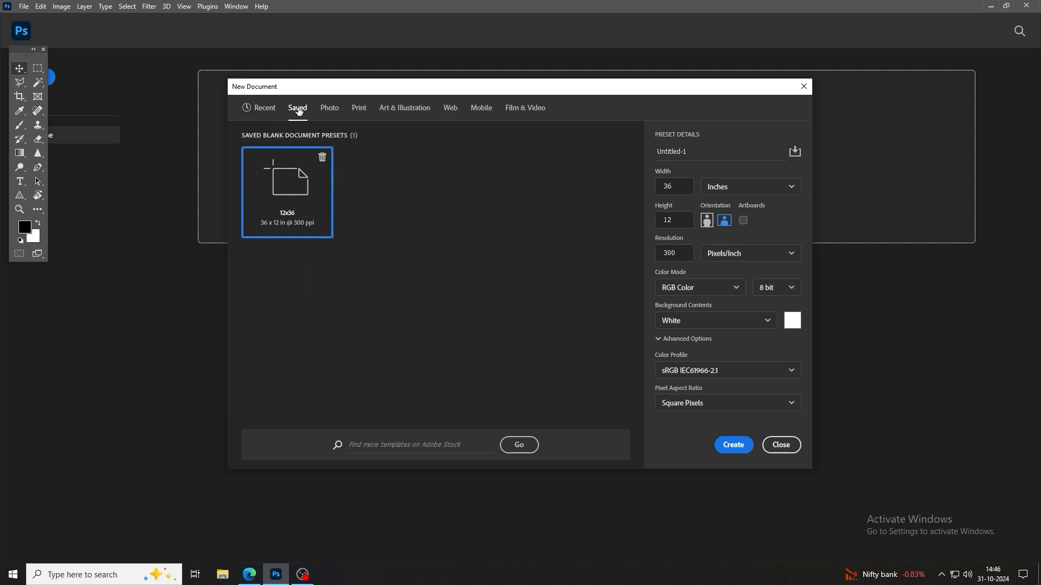
{"action": "double_click", "coordinate": [293, 201]}
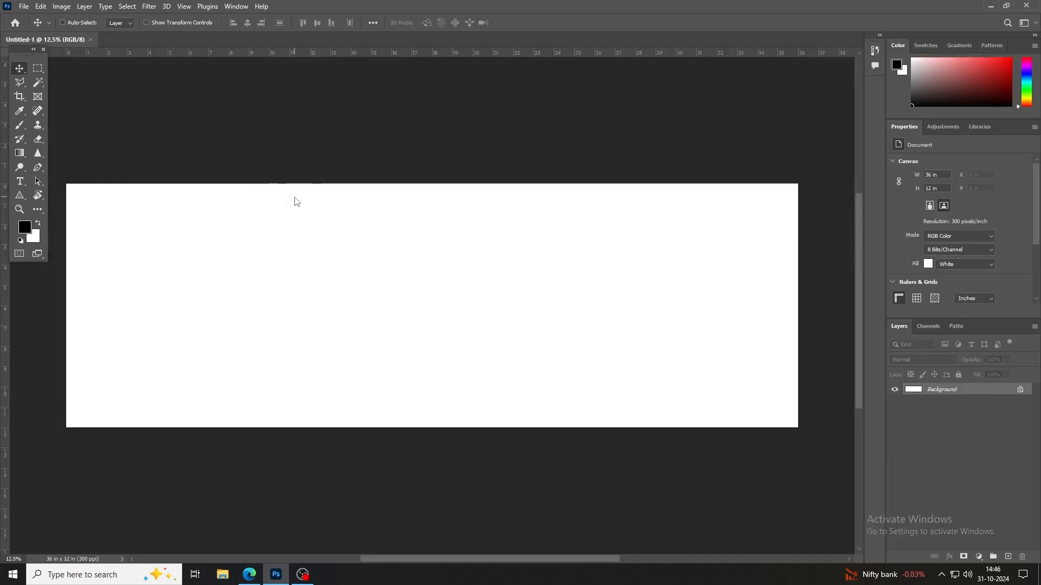
{"action": "key", "text": "ctrl+w"}
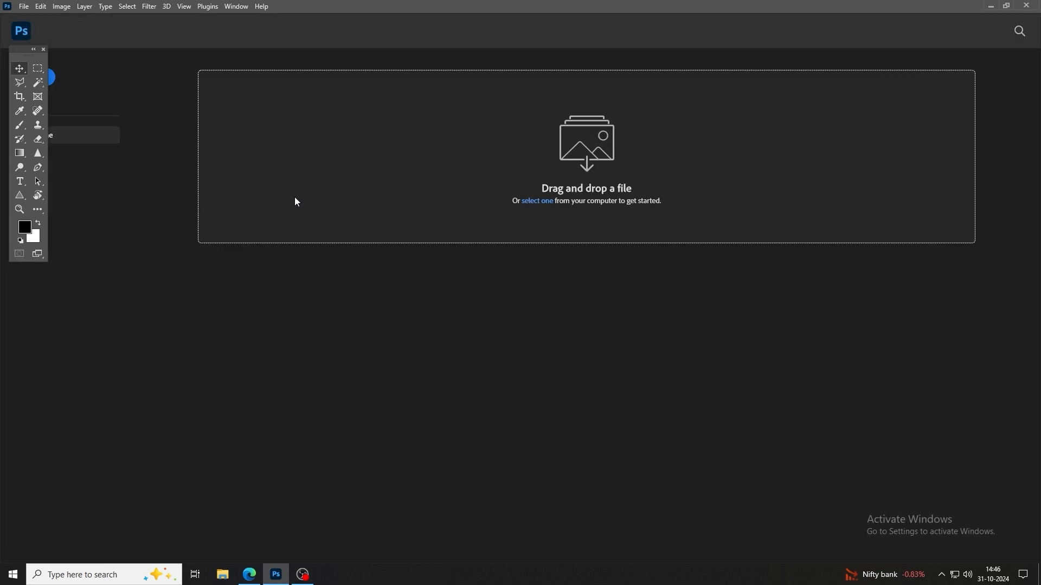
Step: Examine the blank document presets for new documents in the Photo, Print, Art & Illustration, Web and Mobile categories
{"action": "left_click", "coordinate": [27, 8]}
{"action": "left_click", "coordinate": [37, 19]}
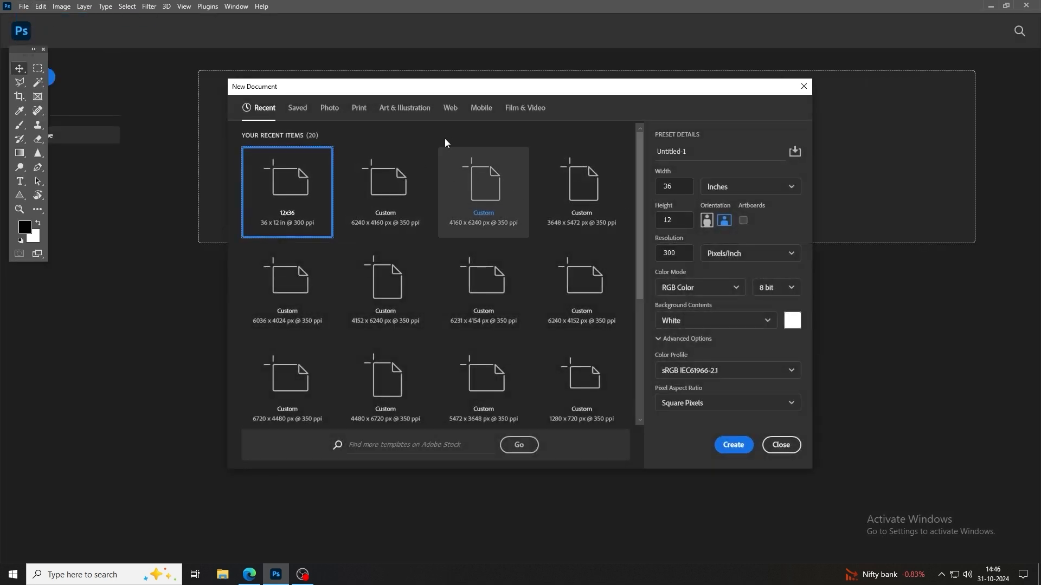
{"action": "left_click", "coordinate": [329, 108]}
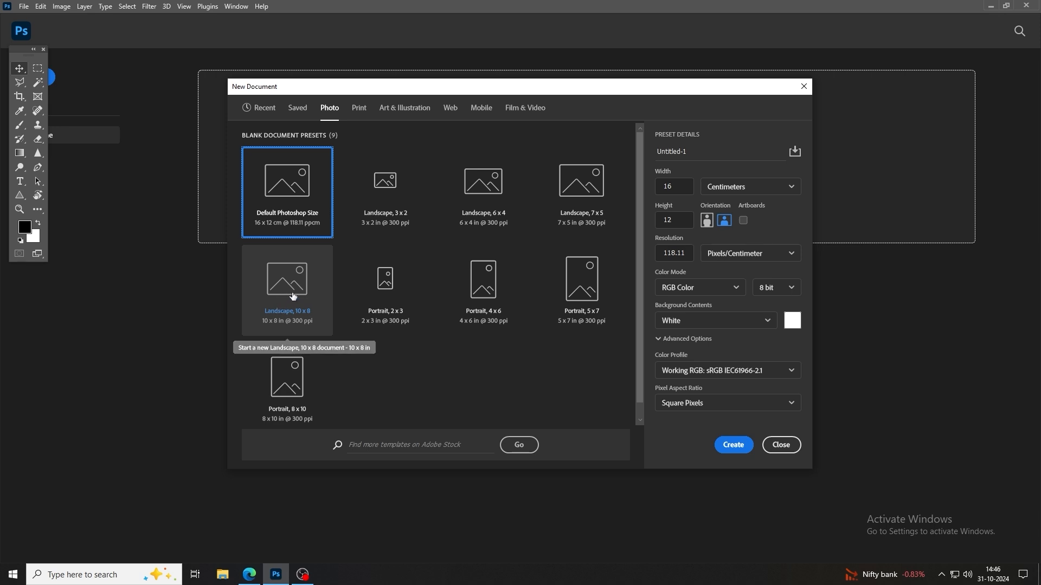
{"action": "left_click", "coordinate": [361, 109]}
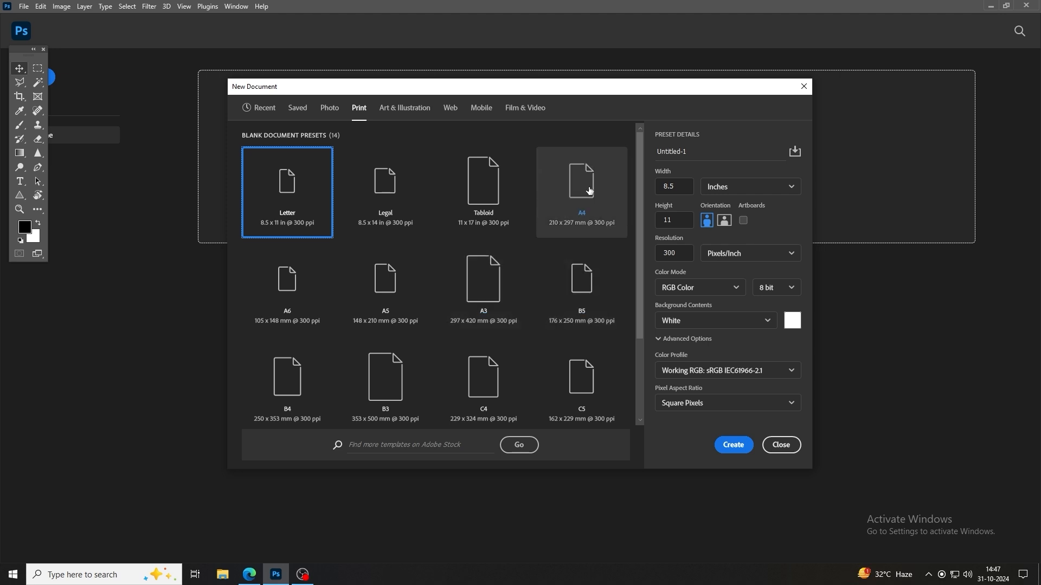
{"action": "scroll", "coordinate": [519, 348], "scroll_direction": "down", "scroll_amount": 2}
{"action": "scroll", "coordinate": [385, 375], "scroll_direction": "up", "scroll_amount": 2}
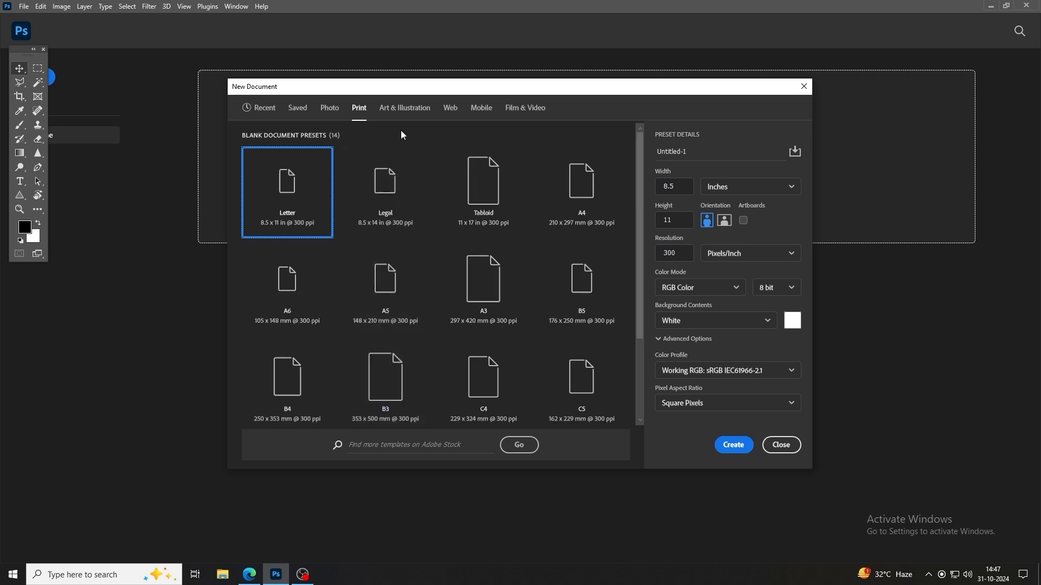
{"action": "left_click", "coordinate": [405, 108]}
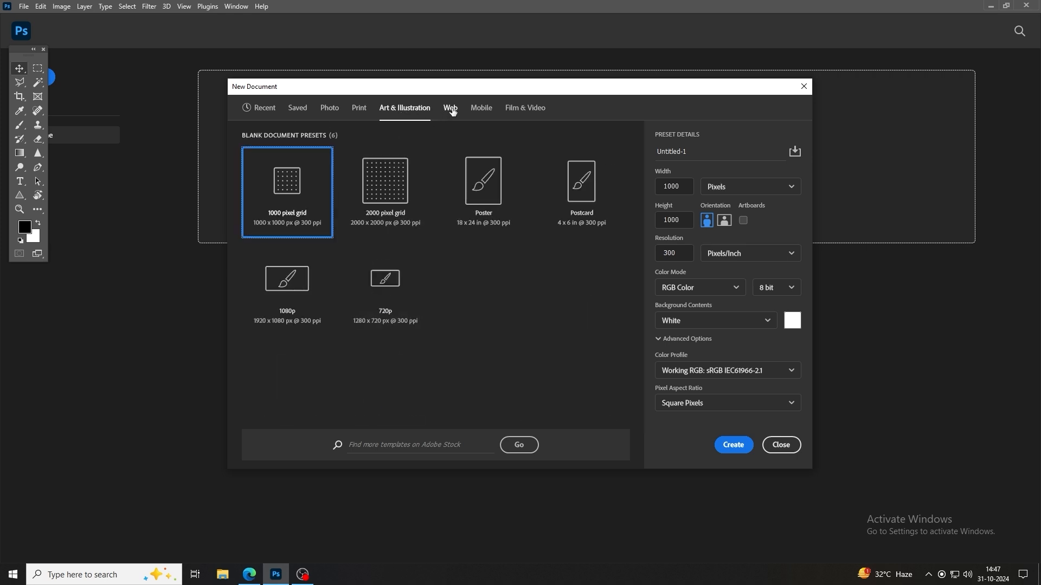
{"action": "left_click", "coordinate": [451, 110]}
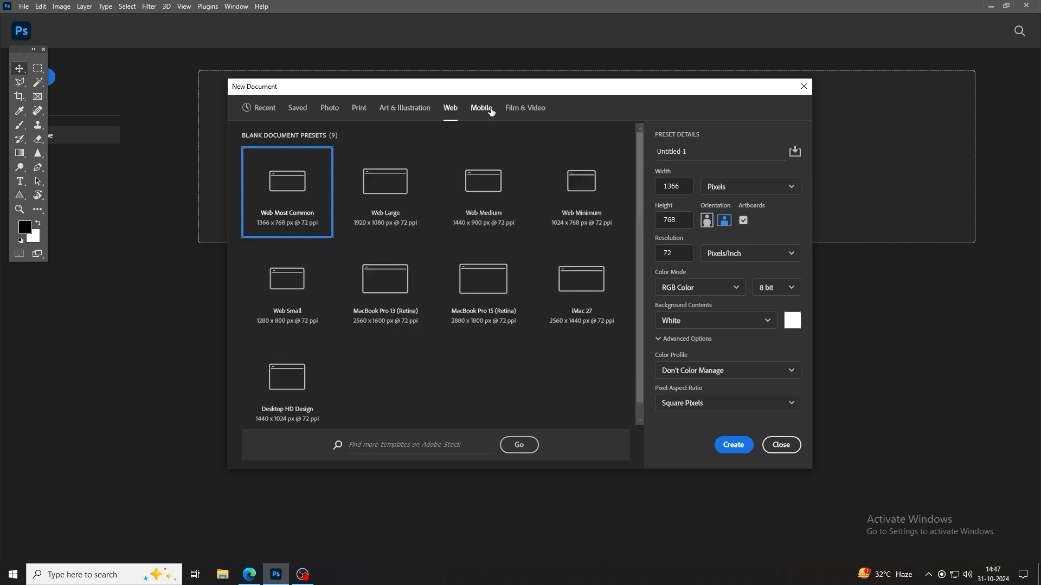
{"action": "left_click", "coordinate": [491, 110]}
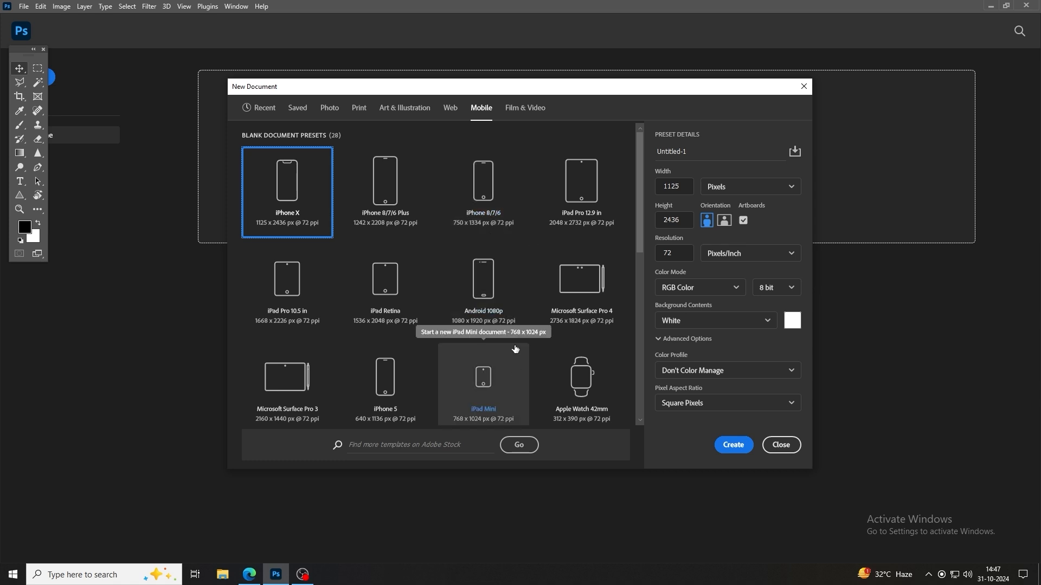
{"action": "scroll", "coordinate": [515, 349], "scroll_direction": "down", "scroll_amount": 1}
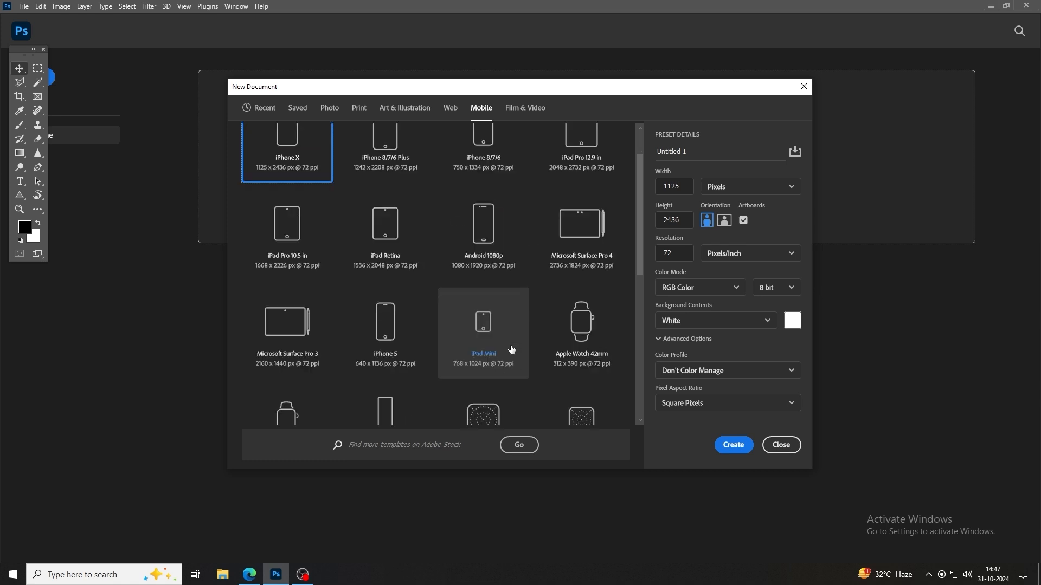
{"action": "scroll", "coordinate": [511, 349], "scroll_direction": "down", "scroll_amount": 1}
{"action": "scroll", "coordinate": [509, 347], "scroll_direction": "up", "scroll_amount": 2}
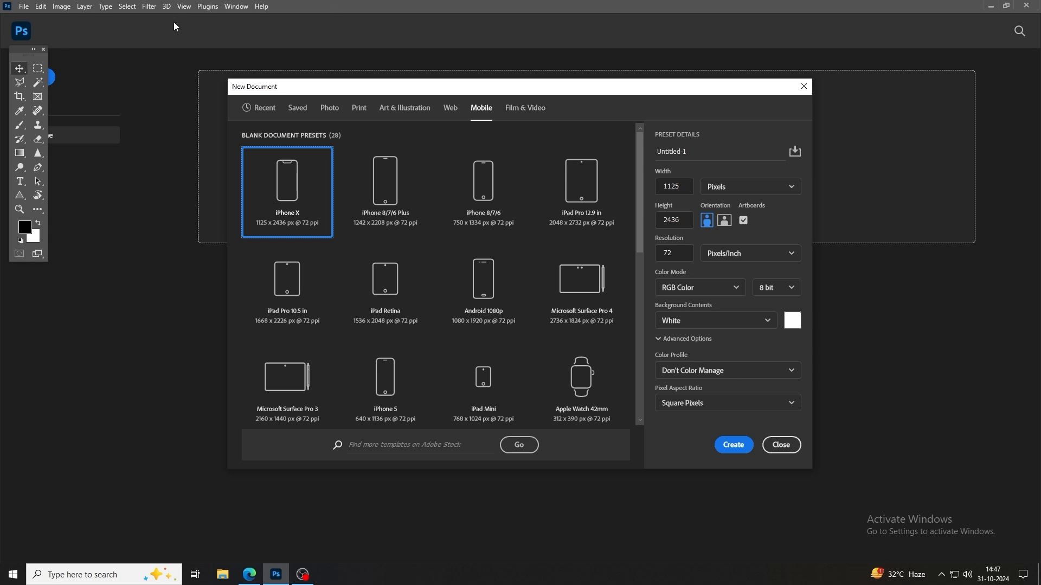
Step: Create a new document from the recent custom preset of 6036 x 4024 px at 350 ppi
{"action": "left_click", "coordinate": [298, 111]}
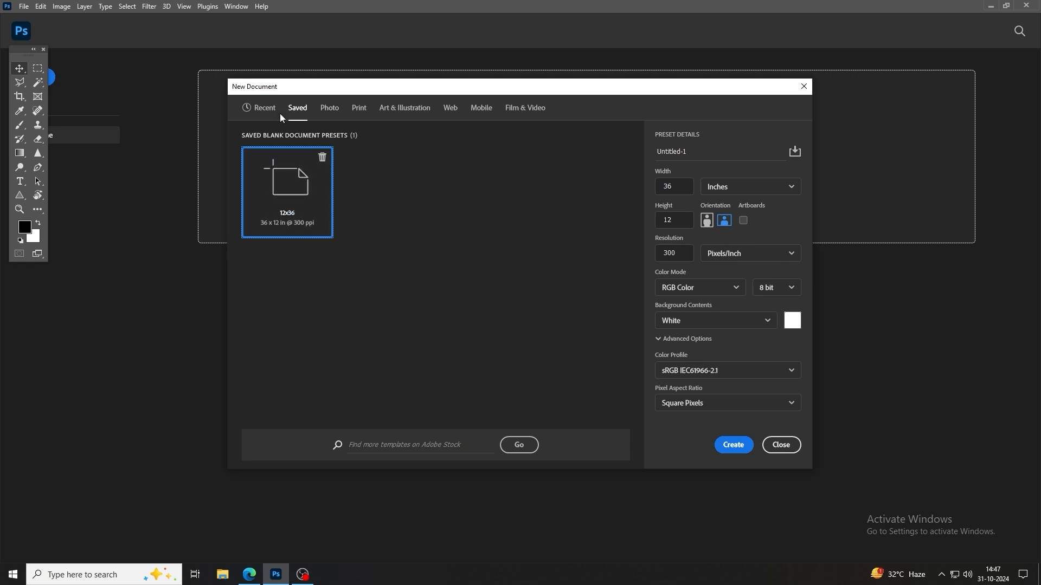
{"action": "left_click", "coordinate": [264, 110]}
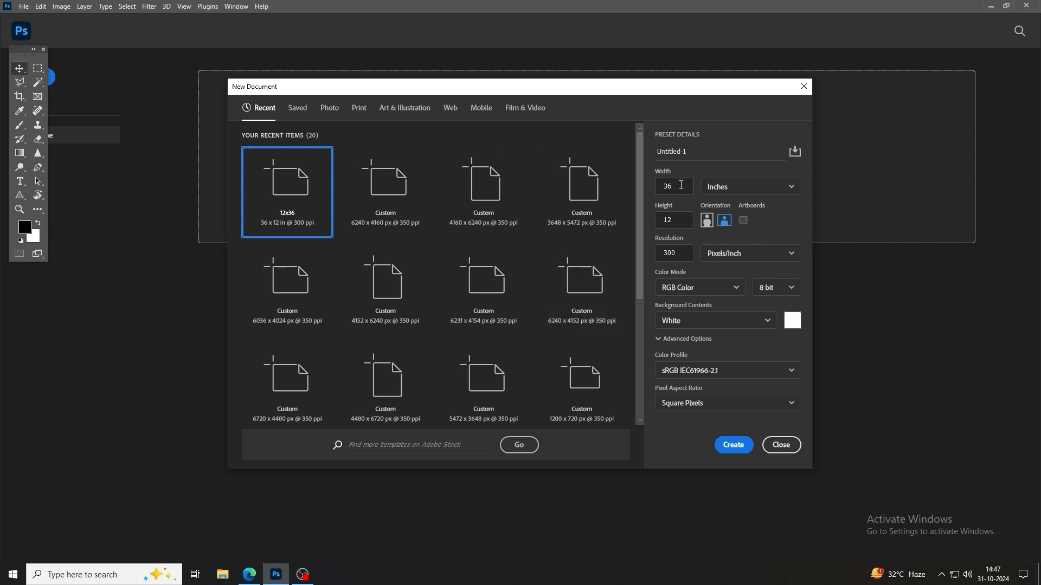
{"action": "left_click", "coordinate": [681, 186]}
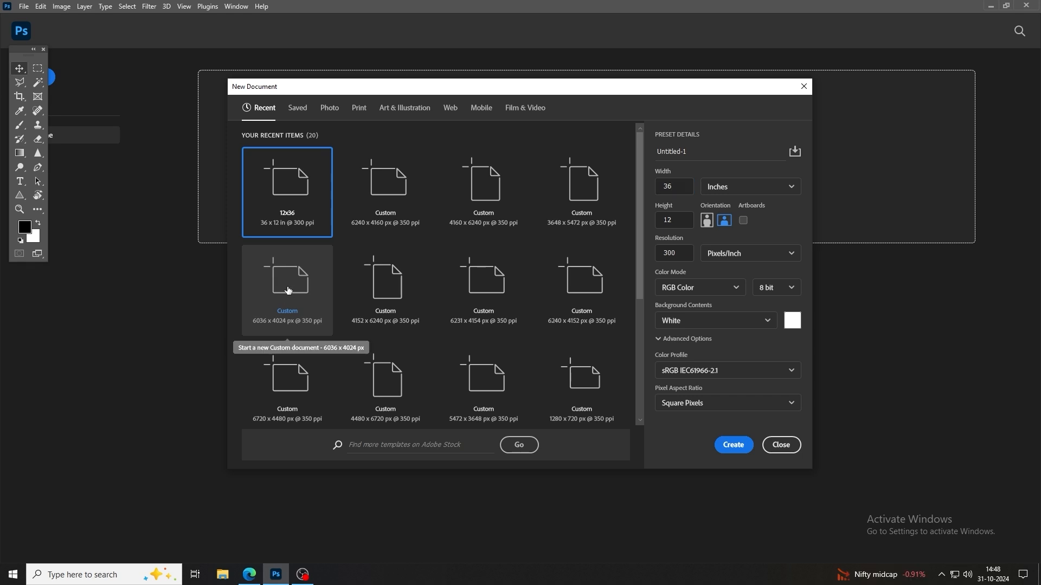
{"action": "left_click", "coordinate": [290, 296]}
{"action": "left_click", "coordinate": [733, 444]}
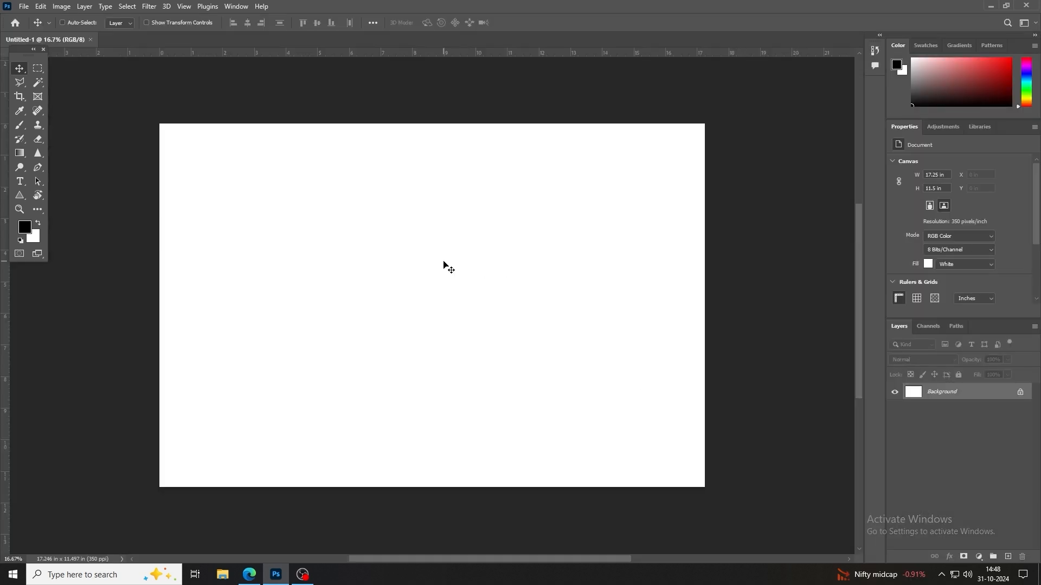
{"action": "left_click_drag", "start_coordinate": [383, 278], "coordinate": [421, 284]}
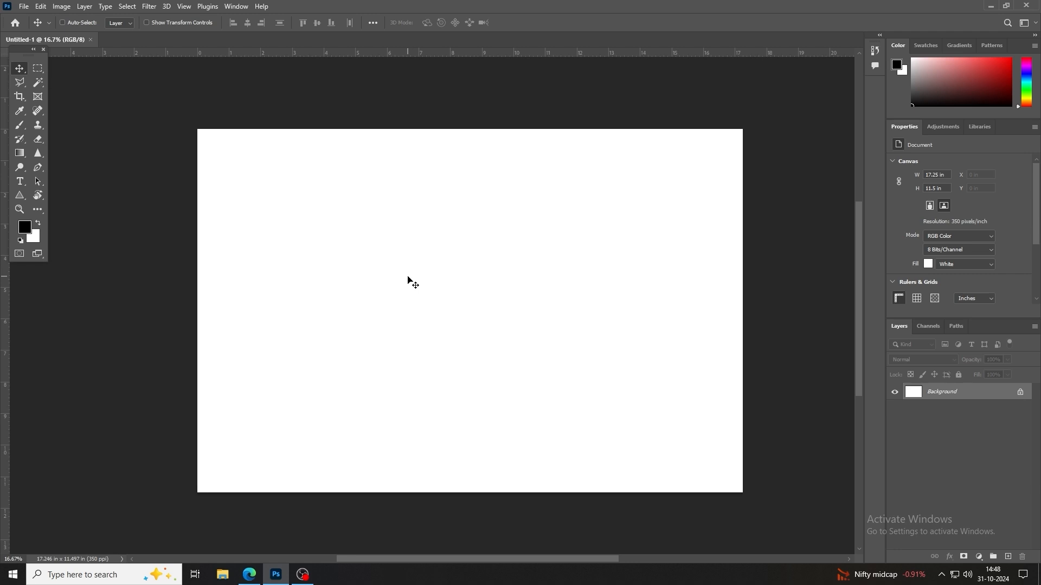
Step: Marquee-select an area about 2.43 x 1.79 in on the canvas's upper left, copy it to a new layer, and invert it to black
{"action": "key", "text": "m"}
{"action": "left_click_drag", "start_coordinate": [276, 213], "coordinate": [353, 269]}
{"action": "key", "text": "ctrl+j"}
{"action": "key", "text": "ctrl+i"}
{"action": "key", "text": "v"}
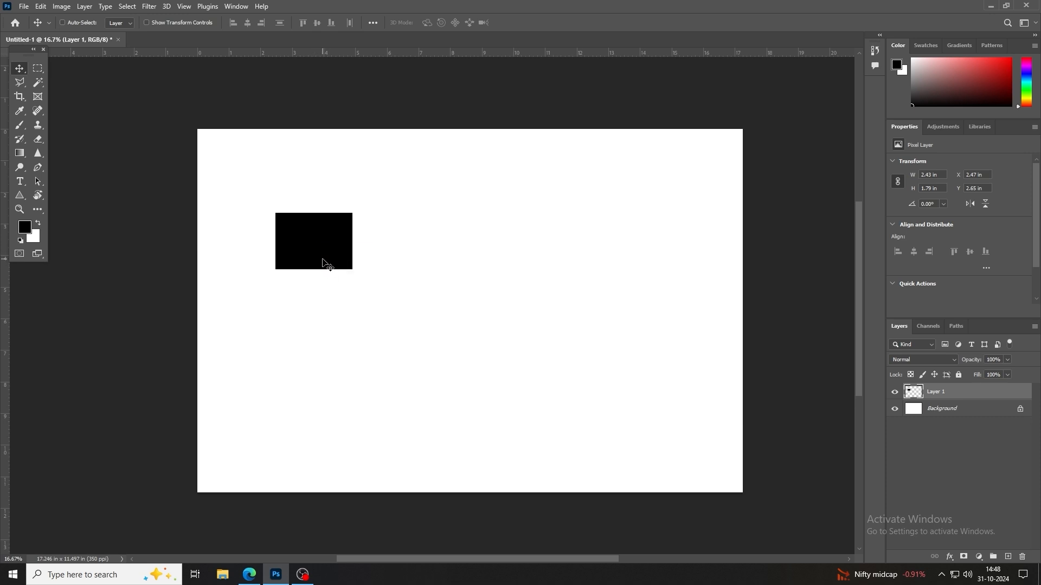
Step: Duplicate the black rectangle up and to its right, and colorize the copy light red with Hue/Saturation
{"action": "left_click_drag", "start_coordinate": [307, 239], "coordinate": [407, 211]}
{"action": "key", "text": "ctrl+u"}
{"action": "left_click", "coordinate": [936, 230]}
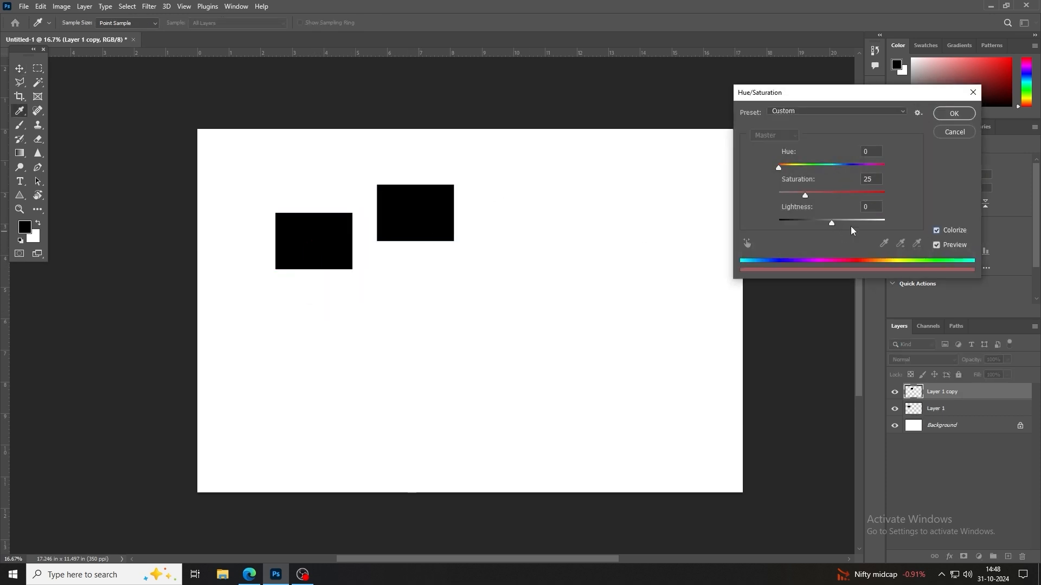
{"action": "left_click_drag", "start_coordinate": [832, 223], "coordinate": [866, 223]}
{"action": "left_click_drag", "start_coordinate": [805, 197], "coordinate": [848, 197]}
{"action": "key", "text": "Return"}
Step: Move the red rectangle across the canvas to about X 8.98 in, Y 2.65 in with the Move tool
{"action": "left_click_drag", "start_coordinate": [22, 49], "coordinate": [20, 85]}
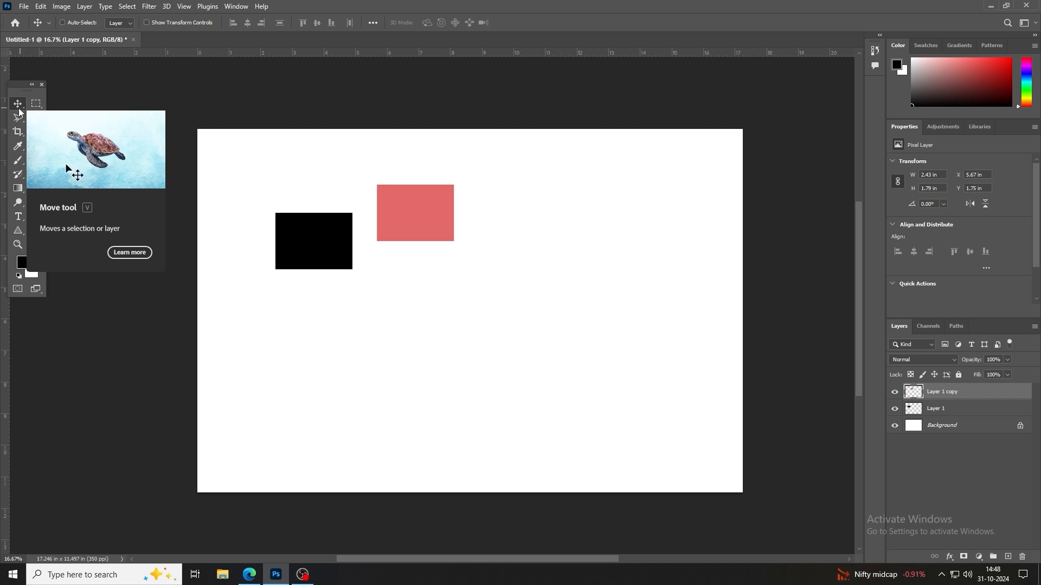
{"action": "left_click_drag", "start_coordinate": [415, 217], "coordinate": [488, 224]}
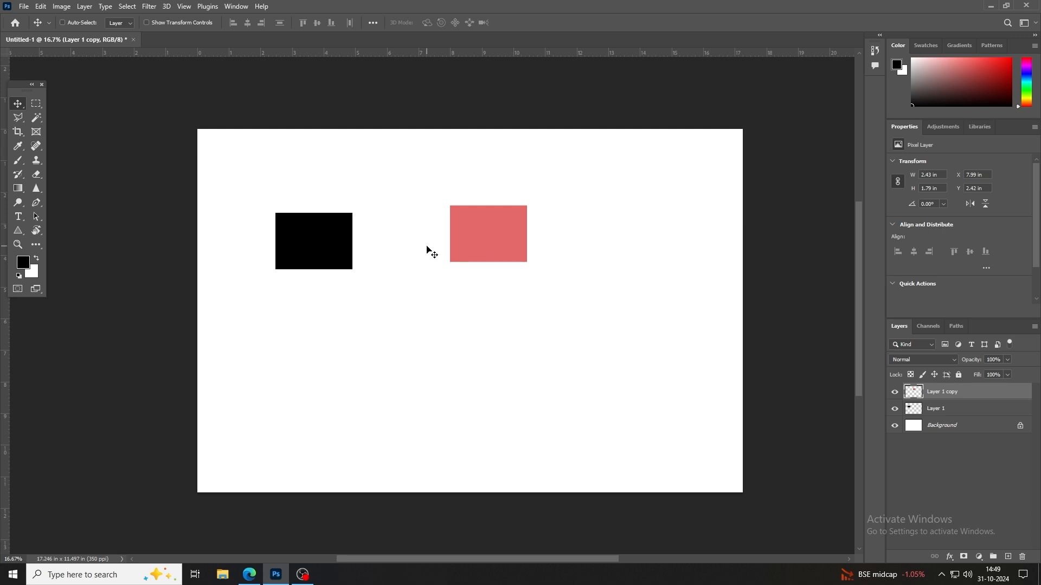
{"action": "left_click_drag", "start_coordinate": [301, 236], "coordinate": [344, 251]}
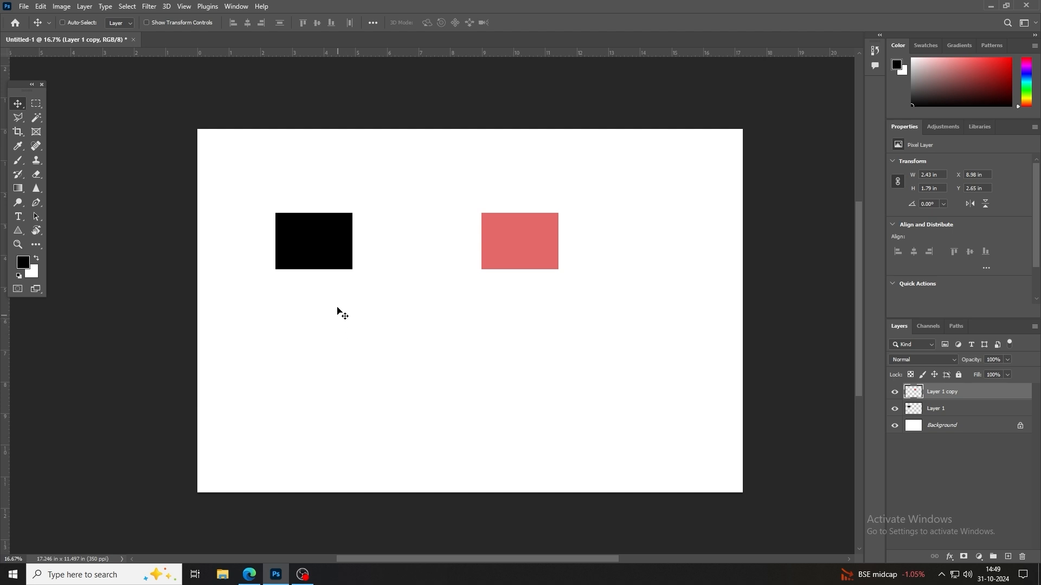
Step: Select the black rectangle's layer directly from the canvas and move the rectangle to about X 3.36 in, Y 2.51 in
{"action": "right_click", "coordinate": [323, 246]}
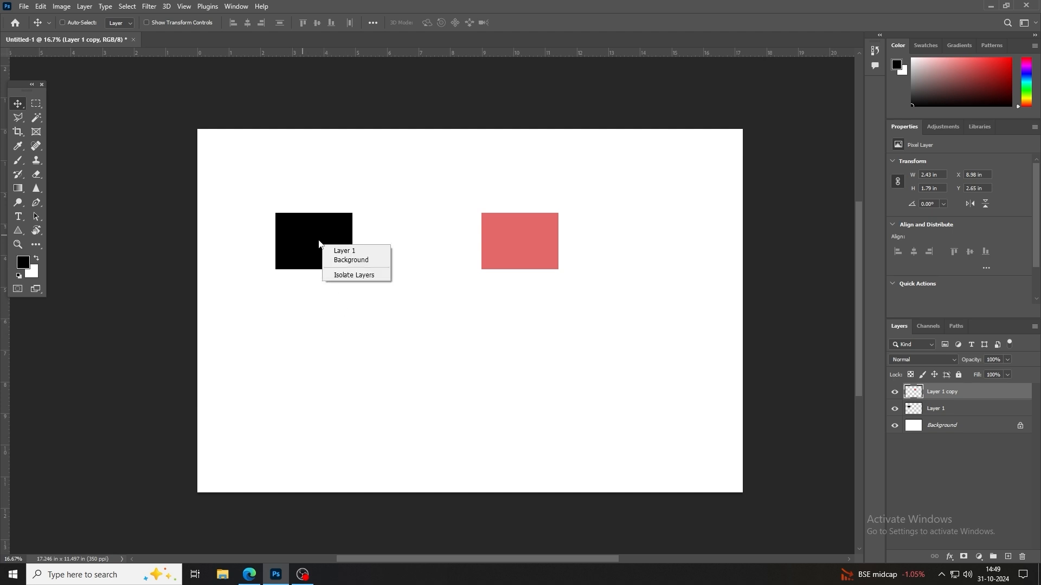
{"action": "right_click", "coordinate": [530, 236]}
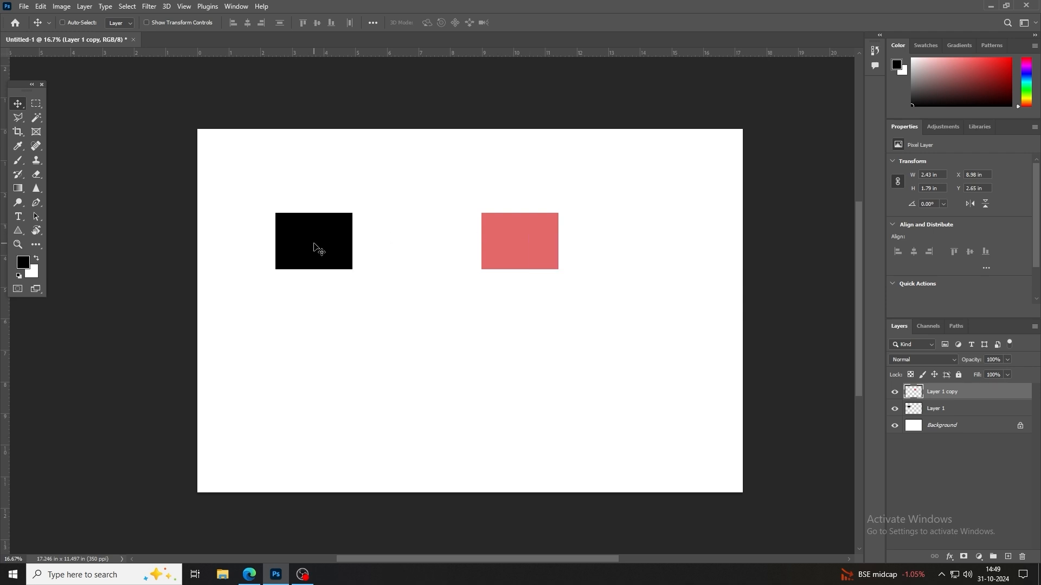
{"action": "right_click", "coordinate": [315, 245]}
{"action": "left_click", "coordinate": [321, 235]}
{"action": "right_click", "coordinate": [304, 230]}
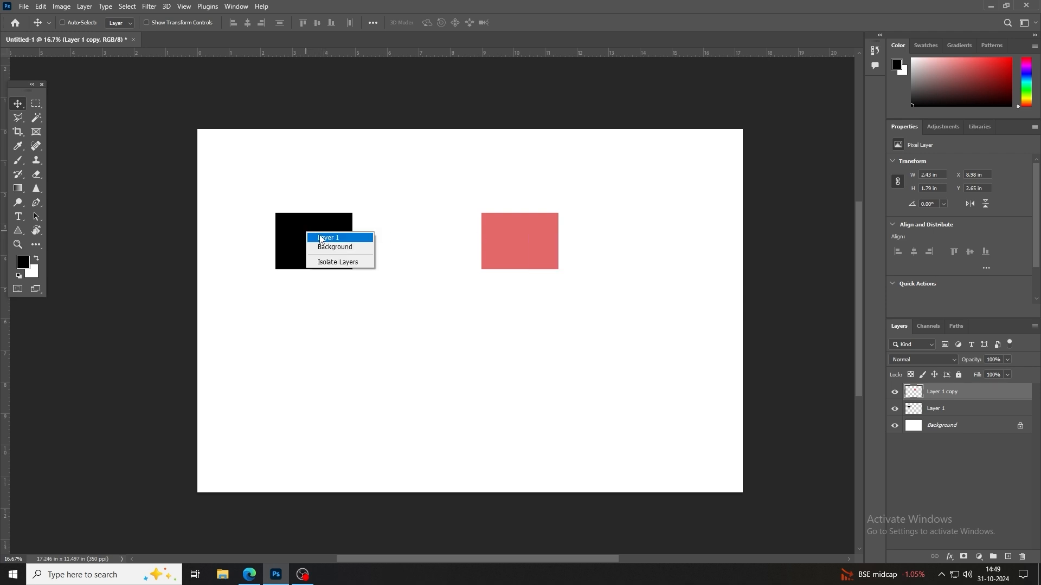
{"action": "left_click", "coordinate": [323, 237]}
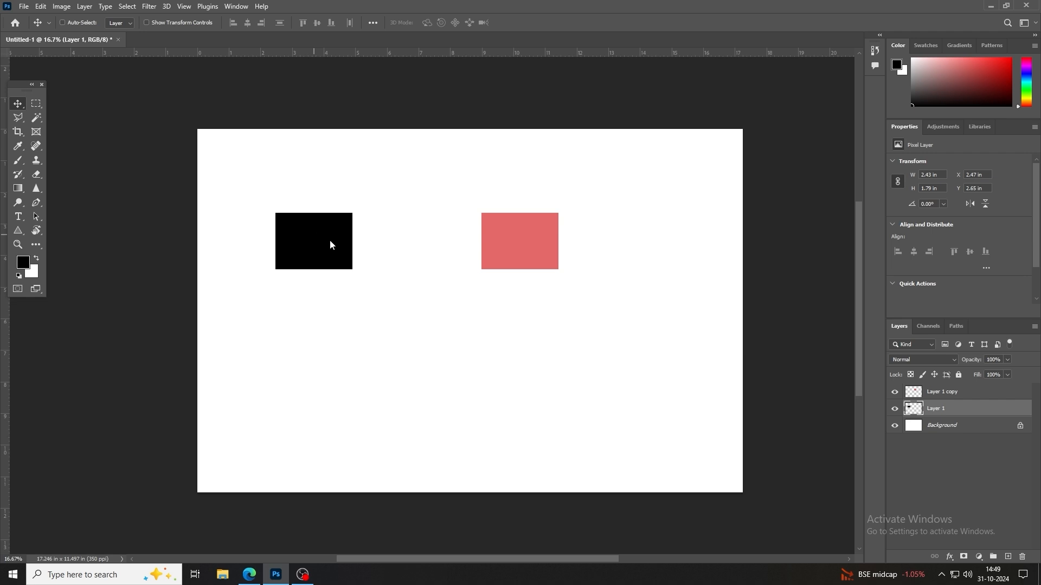
{"action": "left_click_drag", "start_coordinate": [329, 239], "coordinate": [360, 270]}
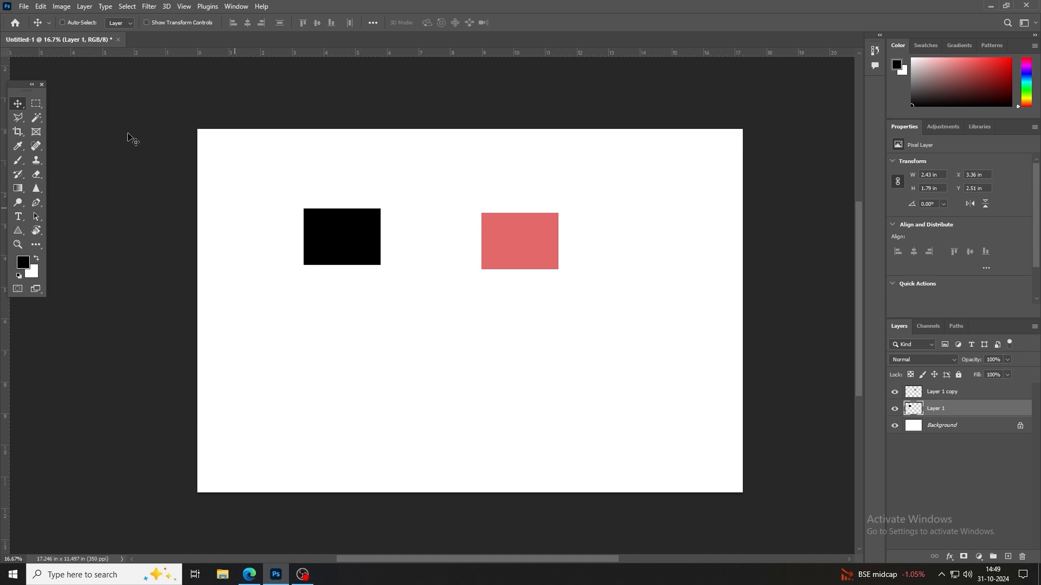
Step: Enable Auto-Select and move both rectangles around, placing them side by side with the red one at about X 5.06 in, Y 4.86 in
{"action": "left_click", "coordinate": [61, 22]}
{"action": "mouse_move", "coordinate": [337, 242]}
{"action": "left_mouse_down"}
{"action": "mouse_move", "coordinate": [336, 226]}
{"action": "mouse_move", "coordinate": [320, 230]}
{"action": "left_mouse_up"}
{"action": "left_click_drag", "start_coordinate": [507, 247], "coordinate": [318, 315]}
{"action": "left_click_drag", "start_coordinate": [334, 237], "coordinate": [376, 237]}
{"action": "left_click_drag", "start_coordinate": [354, 320], "coordinate": [502, 230]}
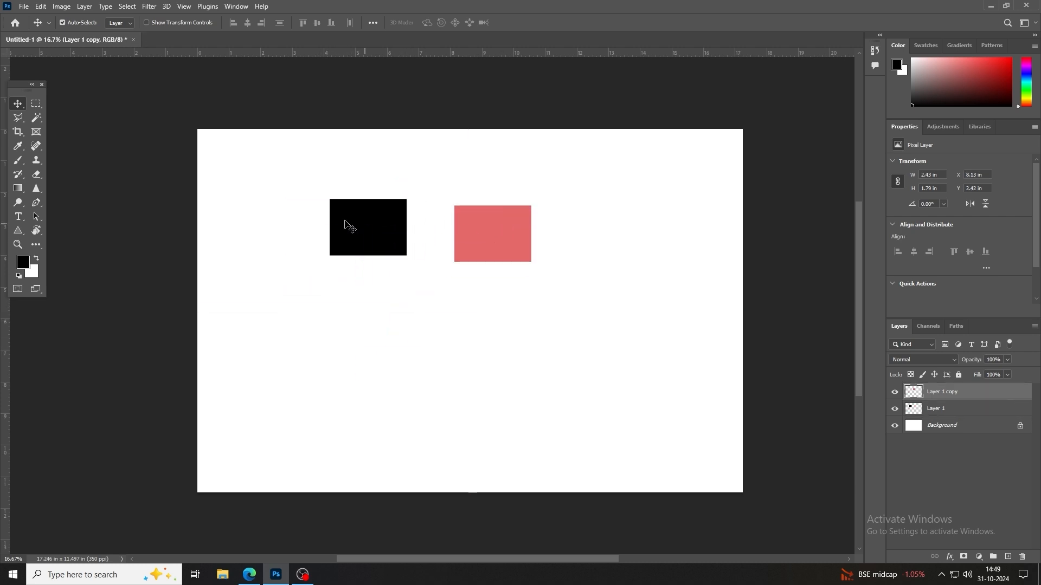
{"action": "left_click", "coordinate": [343, 222]}
{"action": "left_click_drag", "start_coordinate": [372, 232], "coordinate": [311, 316]}
{"action": "left_click_drag", "start_coordinate": [480, 239], "coordinate": [390, 306]}
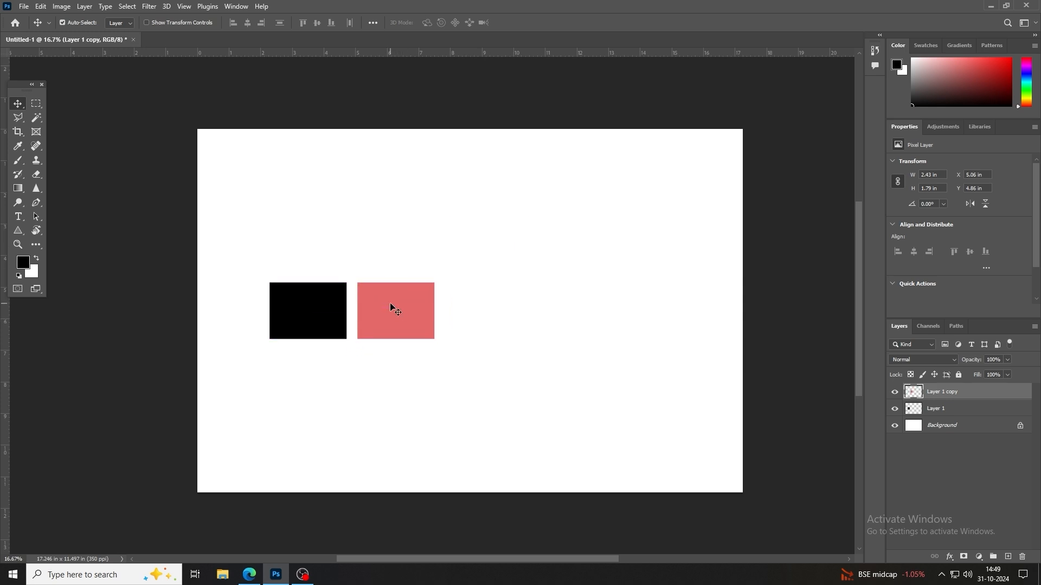
Step: Enable Show Transform Controls and scale the red rectangle proportionally to about 137%
{"action": "left_click", "coordinate": [146, 22]}
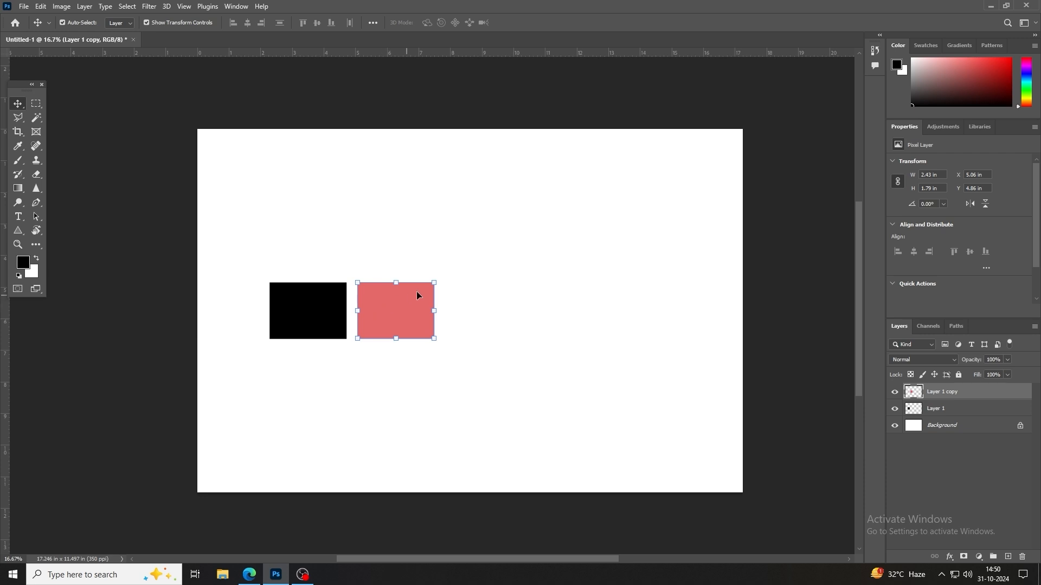
{"action": "left_click_drag", "start_coordinate": [434, 283], "coordinate": [458, 255]}
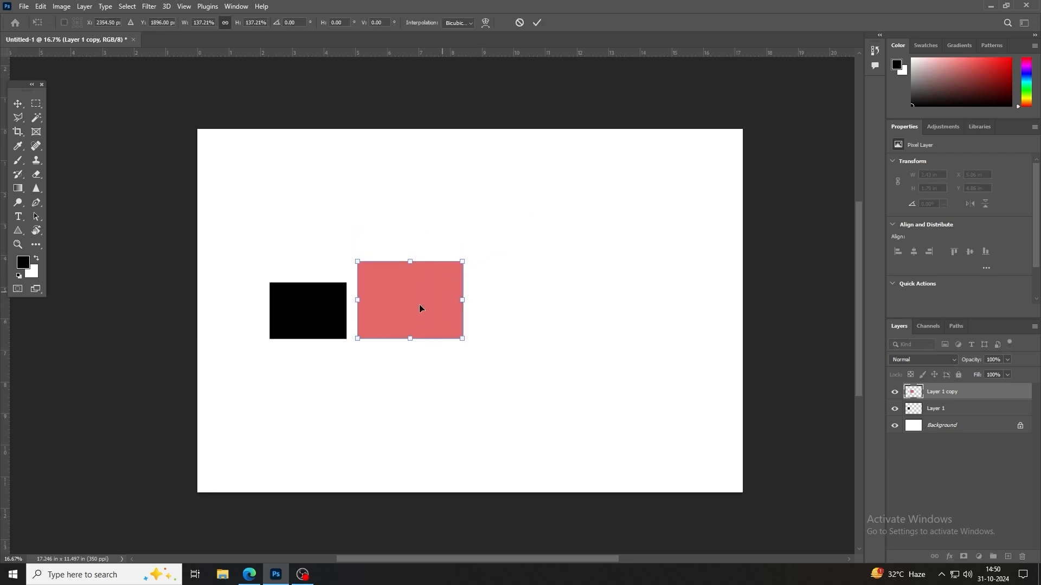
{"action": "key", "text": "Return"}
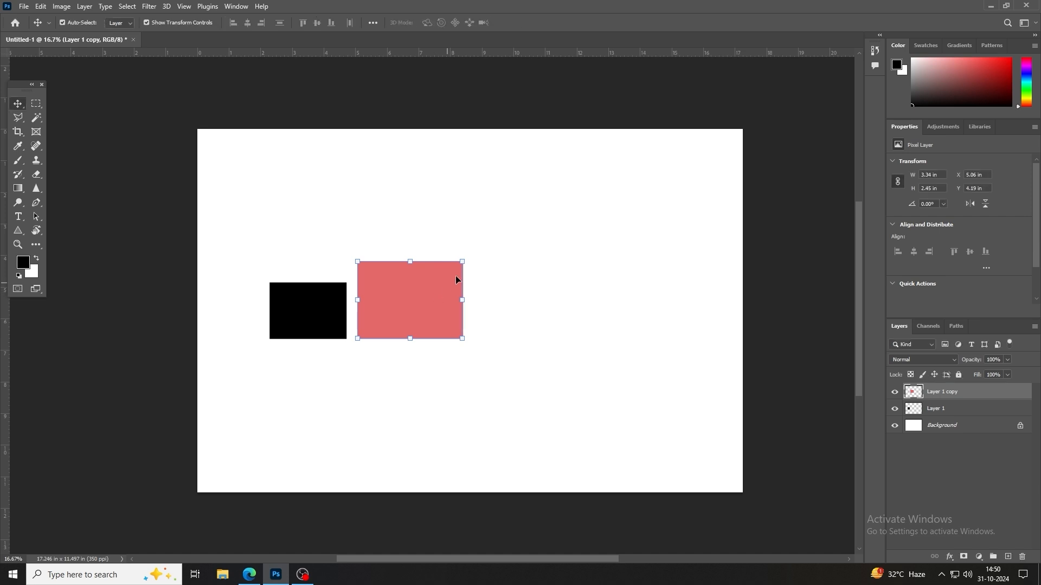
Step: Scale the black rectangle to about 191% and move it up to about X 1.7 in, Y 1.76 in
{"action": "left_click", "coordinate": [316, 313]}
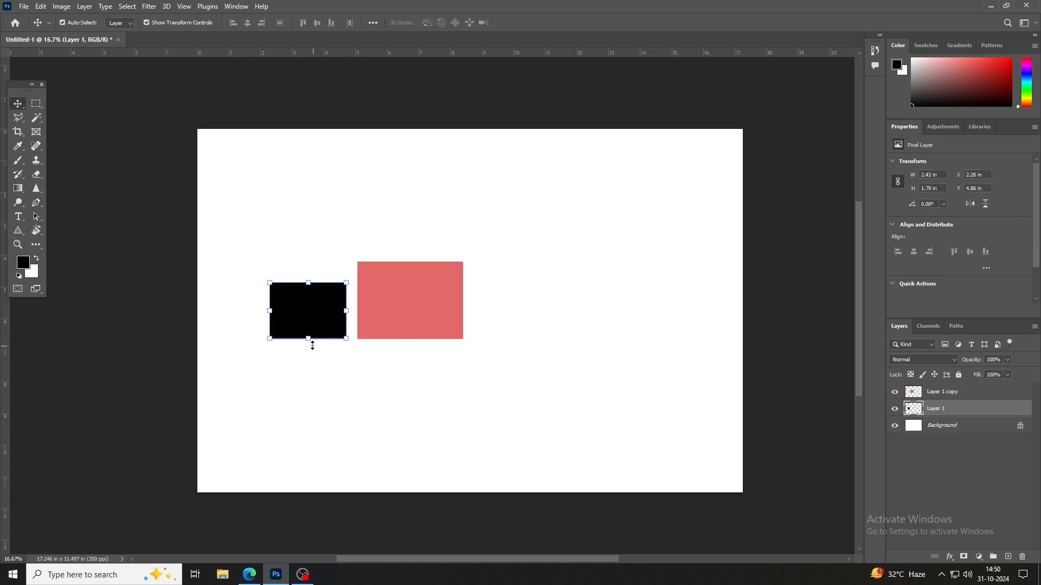
{"action": "left_click_drag", "start_coordinate": [310, 340], "coordinate": [307, 388]}
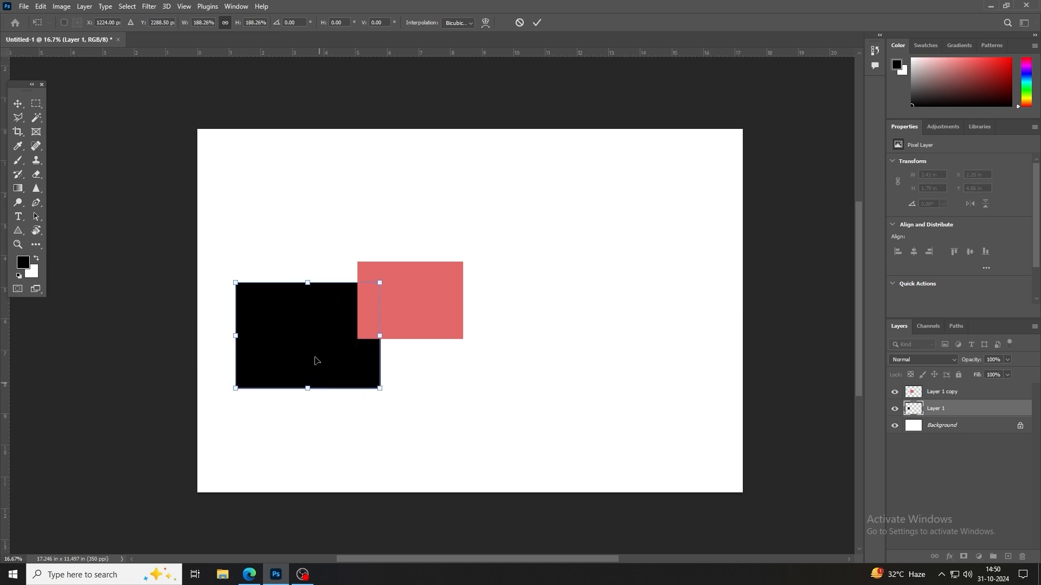
{"action": "mouse_move", "coordinate": [313, 281]}
{"action": "left_mouse_down"}
{"action": "mouse_move", "coordinate": [314, 203]}
{"action": "mouse_move", "coordinate": [314, 282]}
{"action": "left_mouse_up"}
{"action": "left_click_drag", "start_coordinate": [281, 315], "coordinate": [296, 218]}
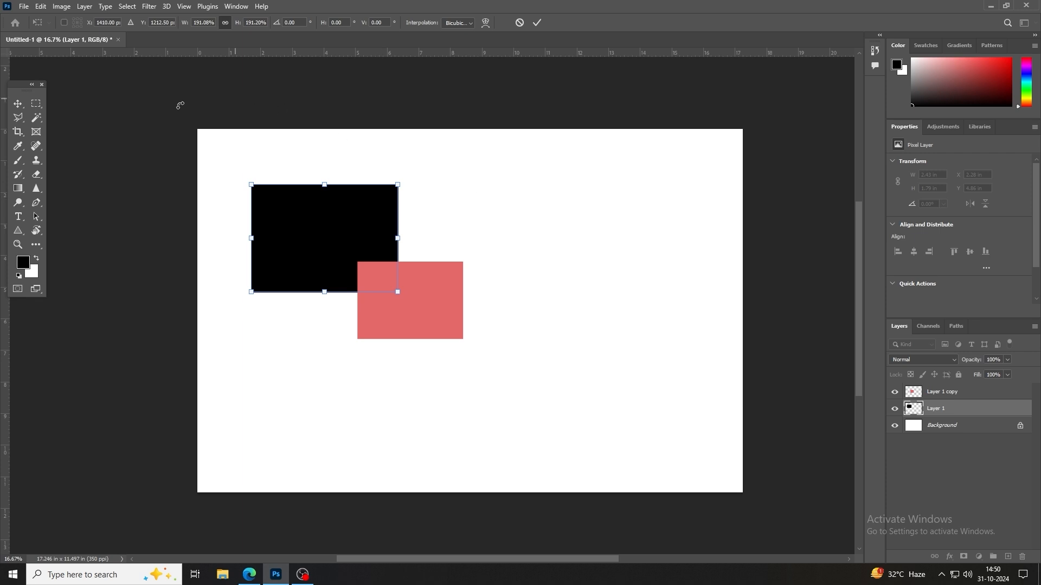
{"action": "left_click", "coordinate": [19, 102]}
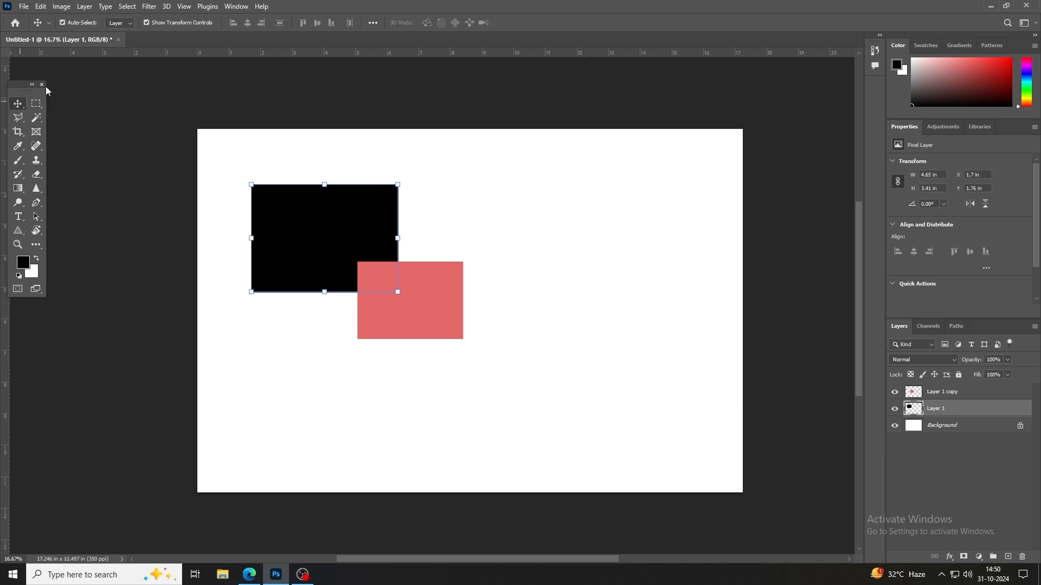
Step: Disable Show Transform Controls and Auto-Select for the Move tool
{"action": "left_click", "coordinate": [146, 22]}
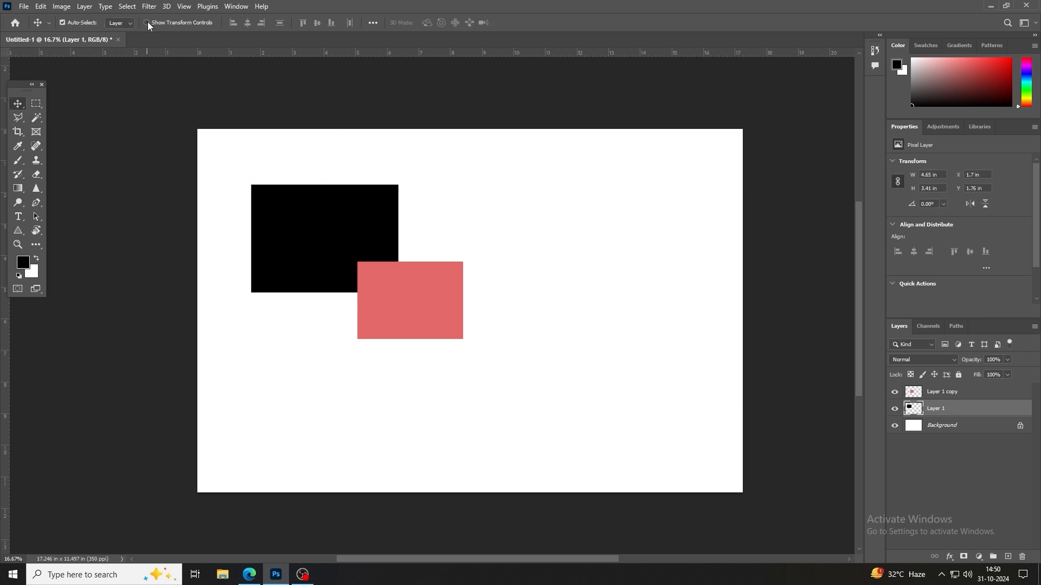
{"action": "left_click", "coordinate": [64, 23]}
Step: Select a single pixel column at about X 11.93 in with the Single Column Marquee tool
{"action": "left_click", "coordinate": [36, 105]}
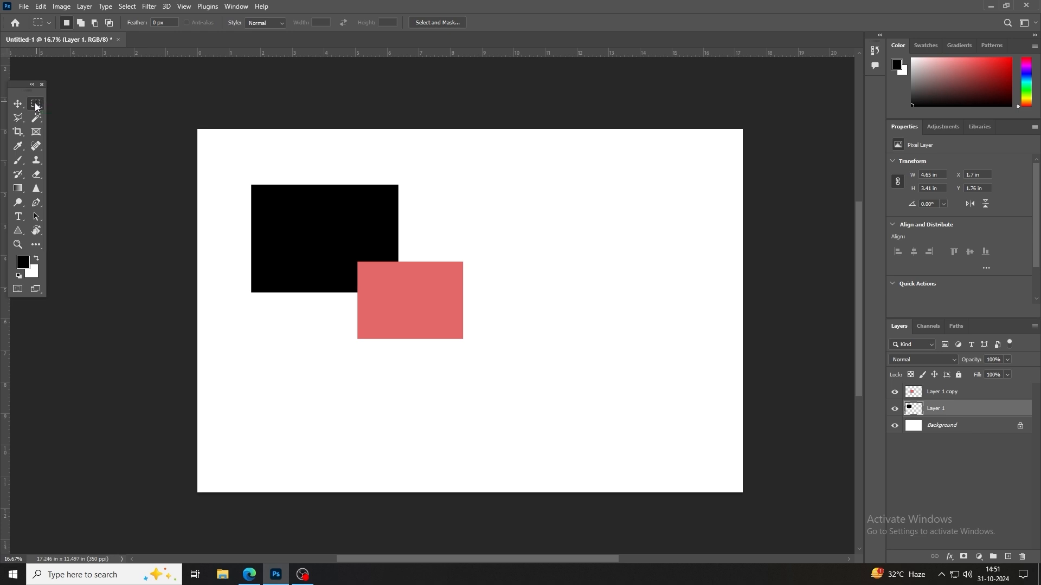
{"action": "right_click", "coordinate": [35, 103]}
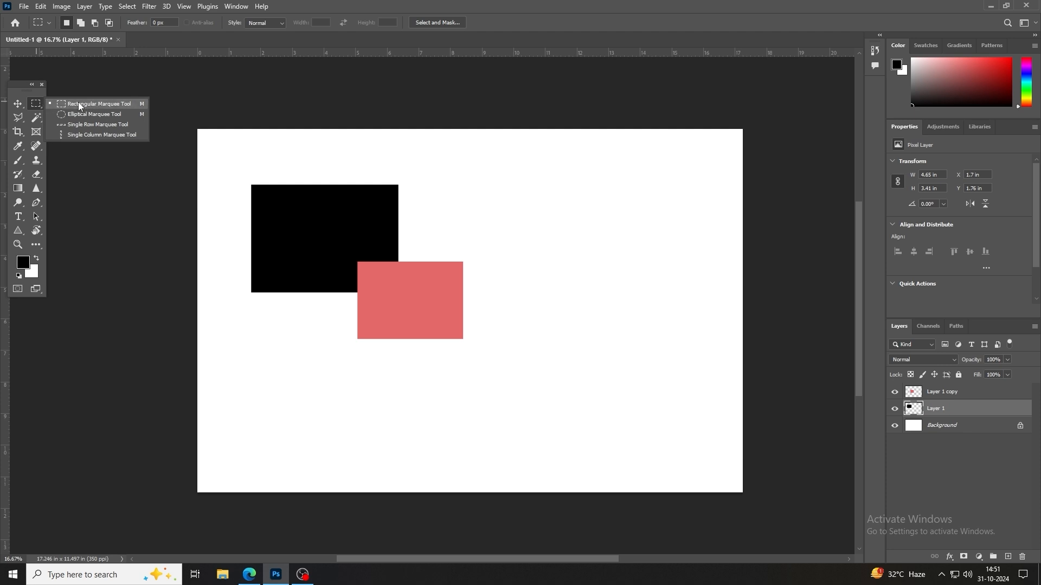
{"action": "left_click", "coordinate": [87, 135]}
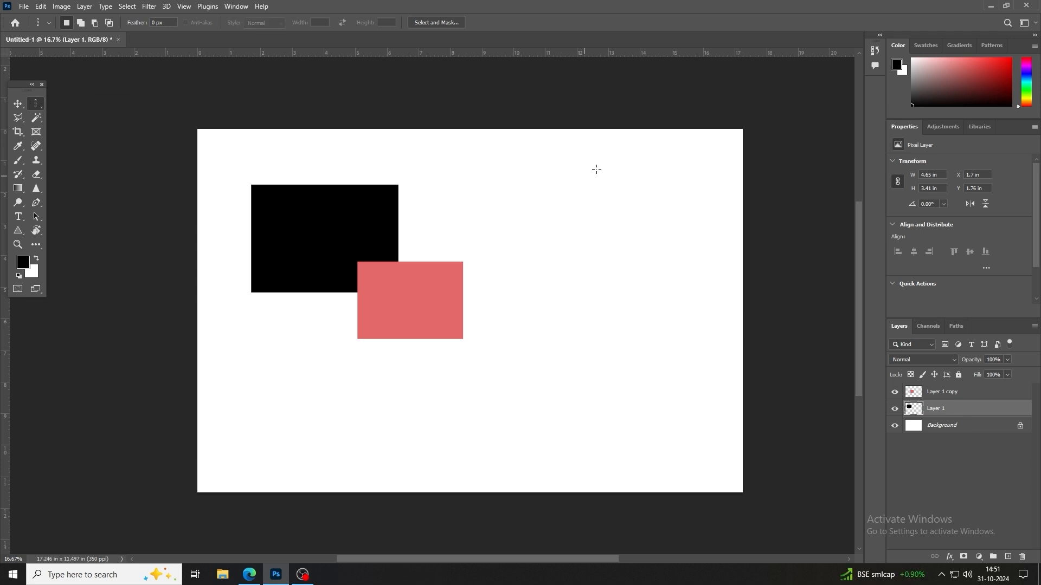
{"action": "left_click_drag", "start_coordinate": [618, 175], "coordinate": [575, 204]}
{"action": "scroll", "coordinate": [563, 222], "scroll_direction": "up", "scroll_amount": 15}
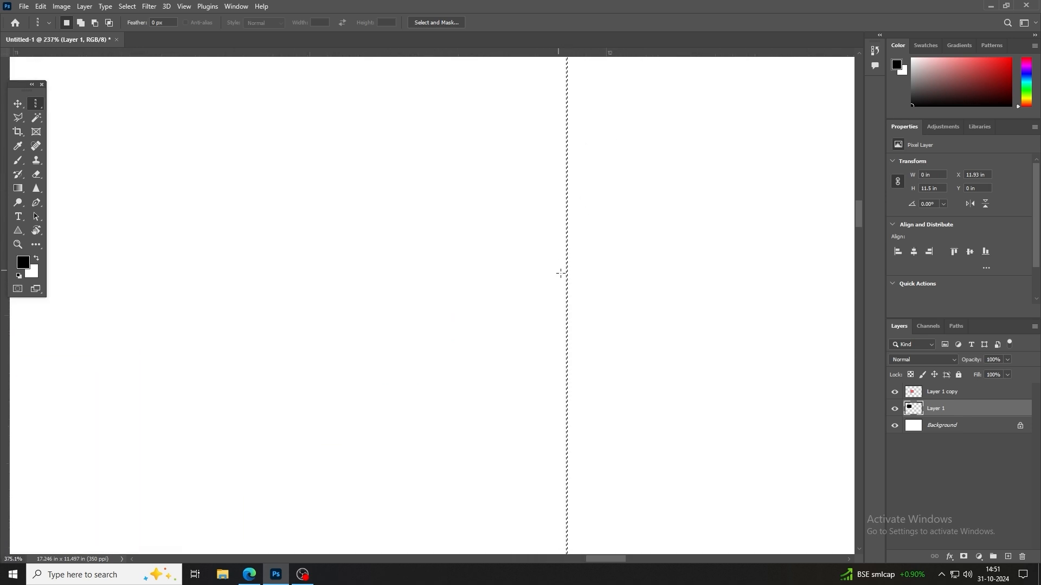
{"action": "scroll", "coordinate": [578, 267], "scroll_direction": "up", "scroll_amount": 5}
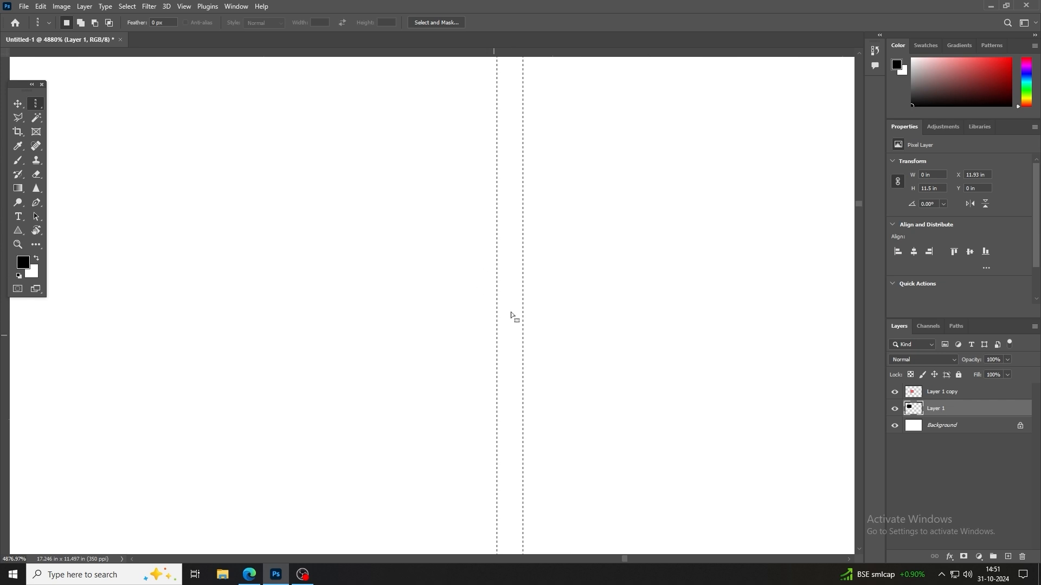
Step: Swap the foreground and background colors and fill the selected pixel column with black
{"action": "key", "text": "x"}
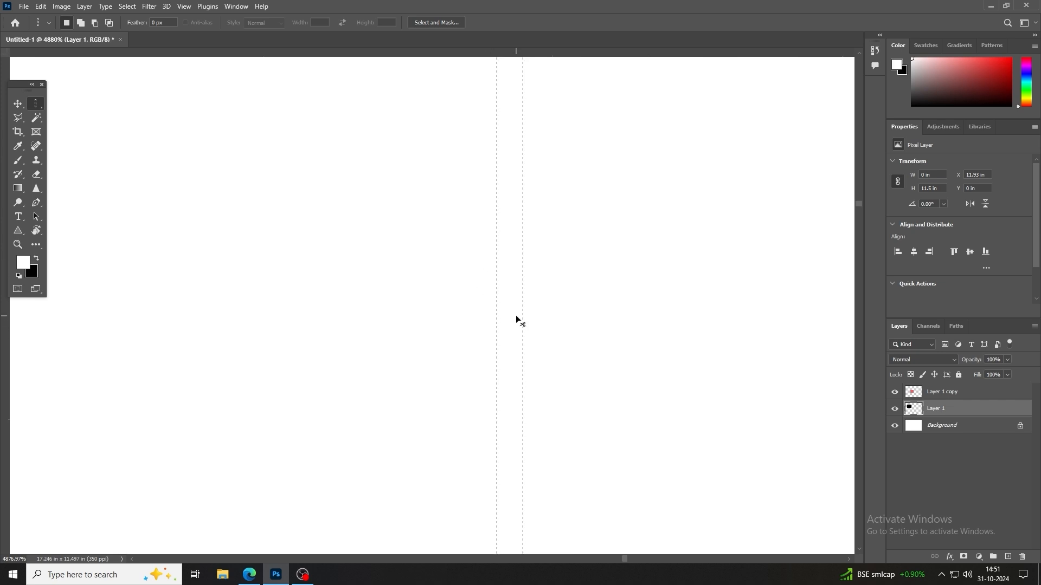
{"action": "key", "text": "ctrl+BackSpace"}
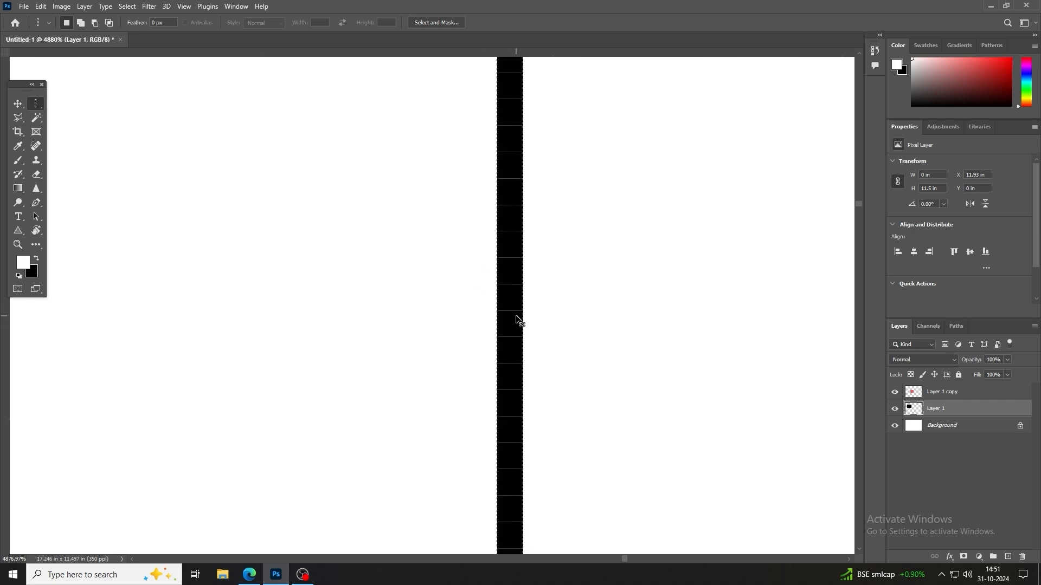
{"action": "key", "text": "ctrl+0"}
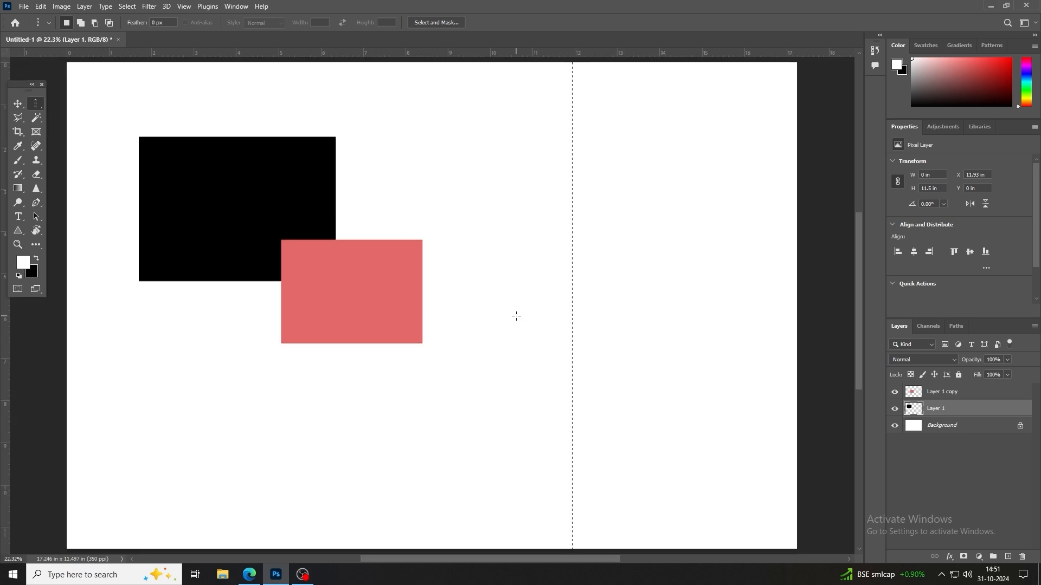
Step: Place another single-column selection at about X 10.61 in, deselect it, and inspect the black column line up close
{"action": "left_click", "coordinate": [516, 315]}
{"action": "scroll", "coordinate": [588, 300], "scroll_direction": "up", "scroll_amount": 1}
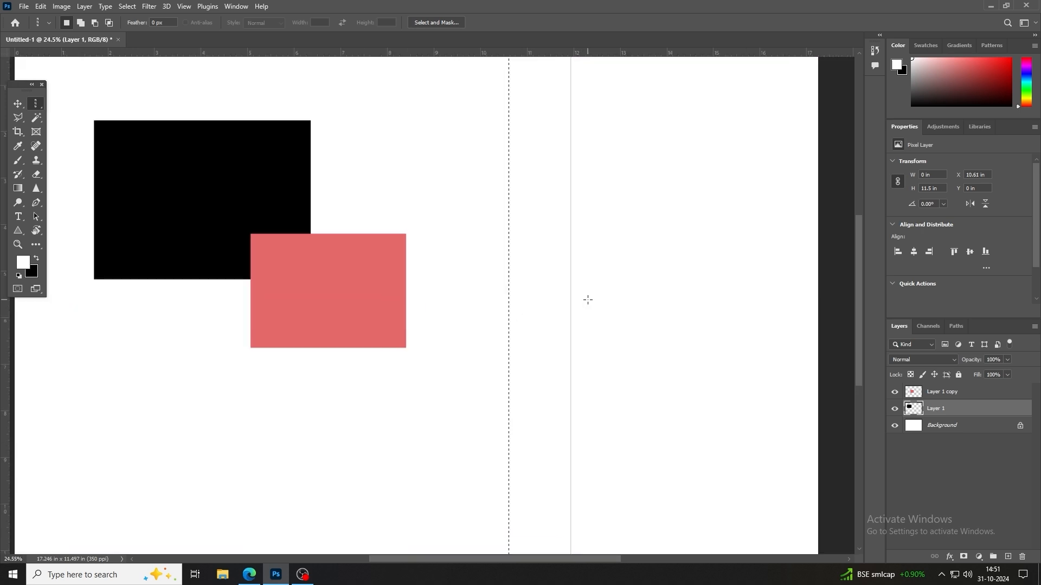
{"action": "key", "text": "ctrl+d"}
{"action": "key", "text": "ctrl+plus"}
{"action": "key", "text": "ctrl+plus"}
{"action": "key", "text": "ctrl+plus"}
{"action": "scroll", "coordinate": [626, 251], "scroll_direction": "up", "scroll_amount": 12}
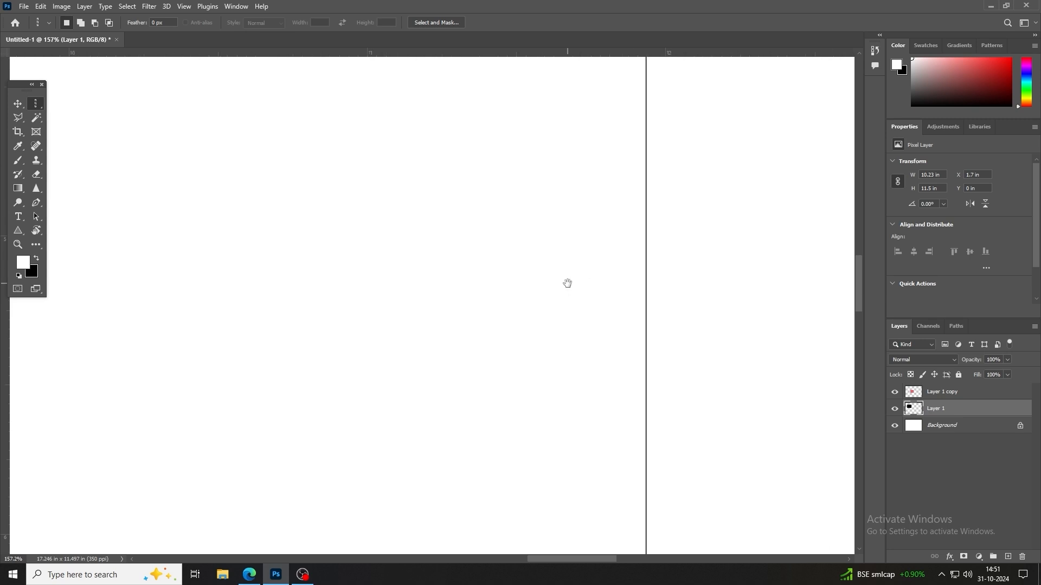
Step: Fill a single-pixel column at about X 10.35 in with black using the Single Column Marquee tool
{"action": "right_click", "coordinate": [38, 102]}
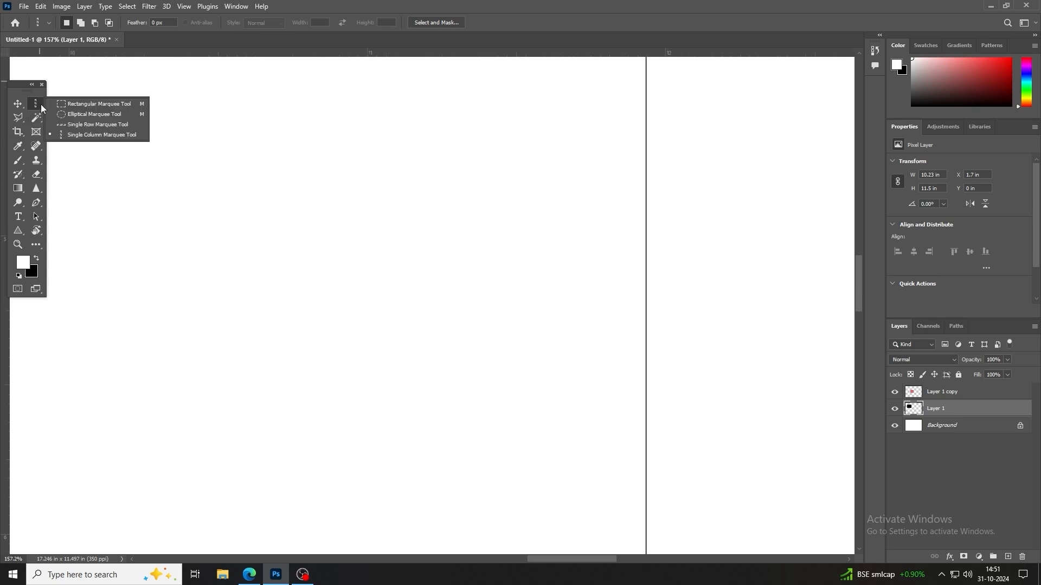
{"action": "left_click", "coordinate": [71, 135]}
{"action": "scroll", "coordinate": [340, 221], "scroll_direction": "down", "scroll_amount": 7}
{"action": "scroll", "coordinate": [340, 221], "scroll_direction": "down", "scroll_amount": 10}
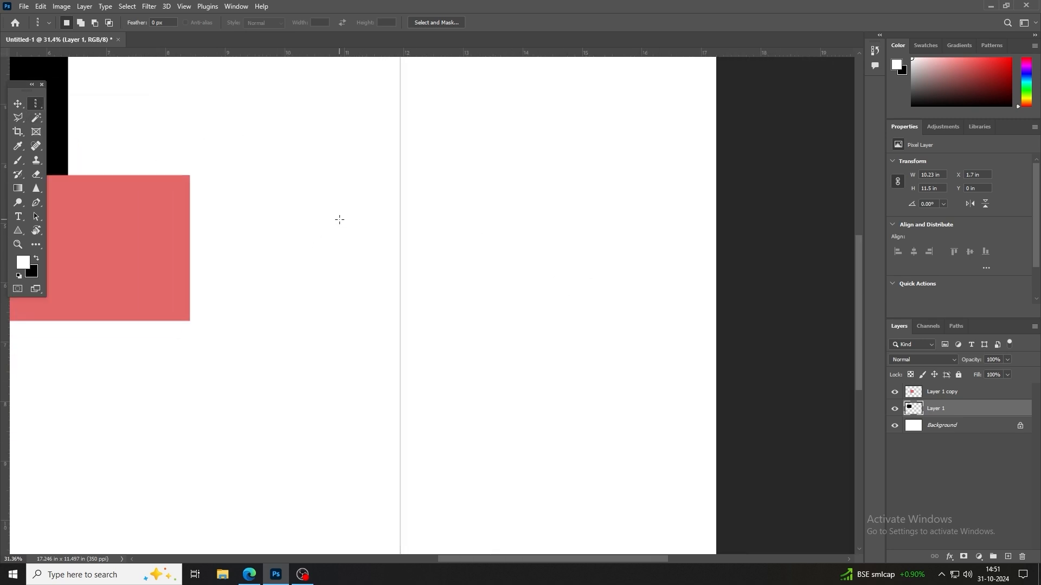
{"action": "left_click", "coordinate": [322, 194]}
{"action": "left_click_drag", "start_coordinate": [321, 194], "coordinate": [304, 214]}
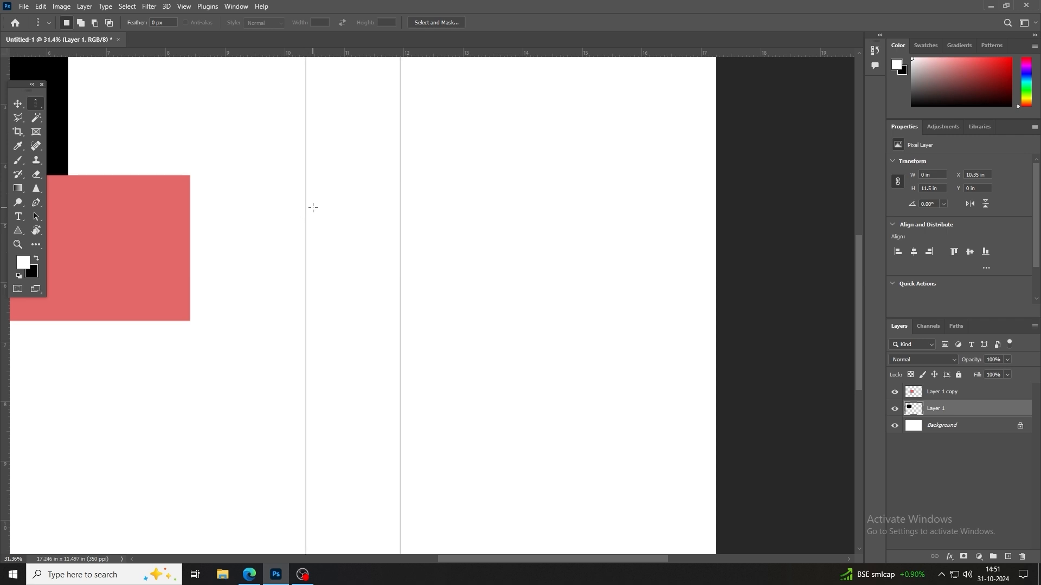
Step: Fill four more single-pixel columns around the new line with black, the last at about X 10.78 in
{"action": "scroll", "coordinate": [313, 207], "scroll_direction": "up", "scroll_amount": 8}
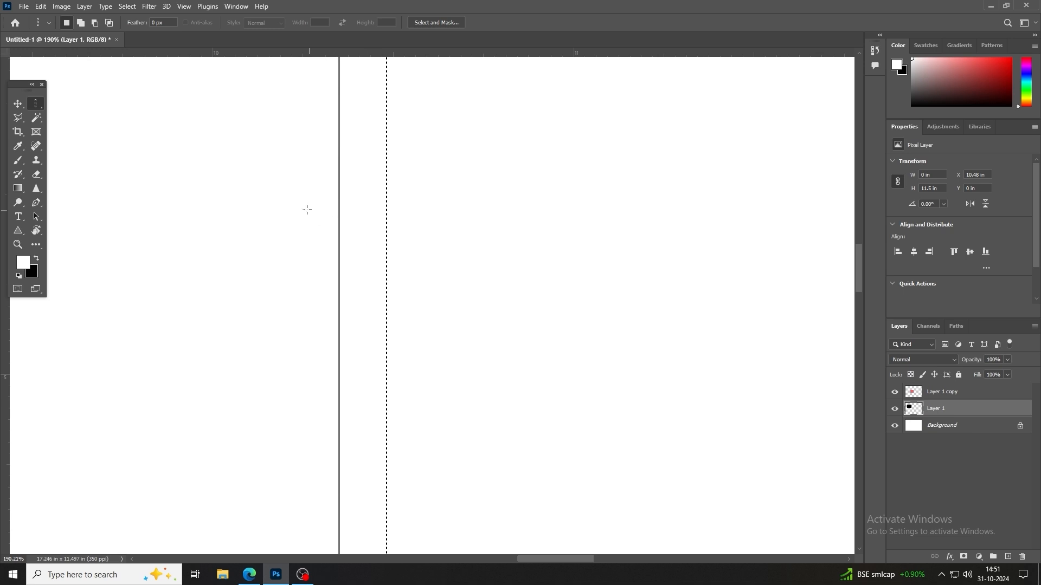
{"action": "left_click", "coordinate": [282, 184]}
{"action": "left_click_drag", "start_coordinate": [283, 188], "coordinate": [382, 191]}
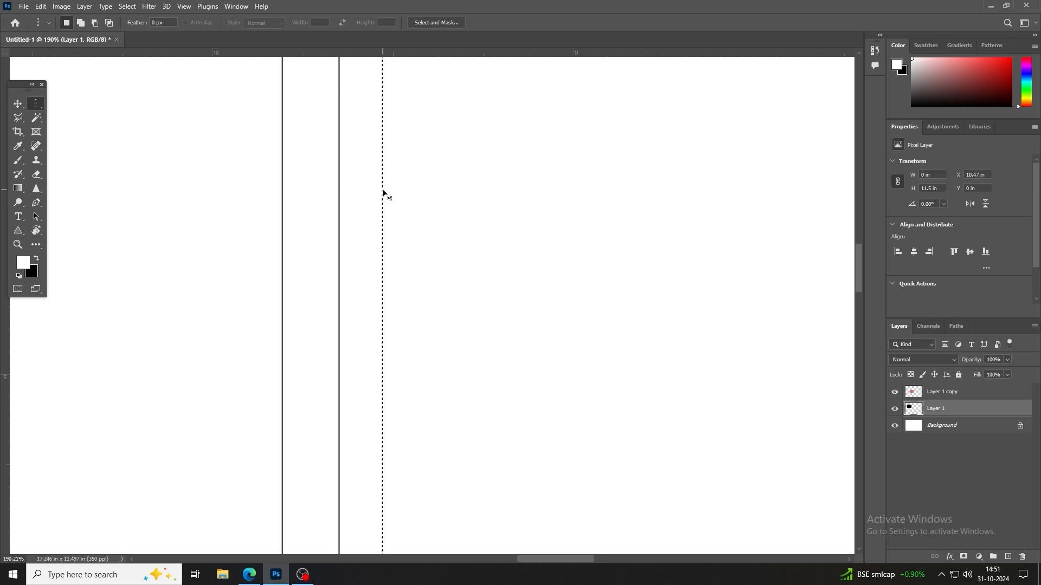
{"action": "key", "text": "ctrl+BackSpace"}
{"action": "left_click", "coordinate": [434, 186]}
{"action": "key", "text": "ctrl+BackSpace"}
{"action": "left_click", "coordinate": [494, 185]}
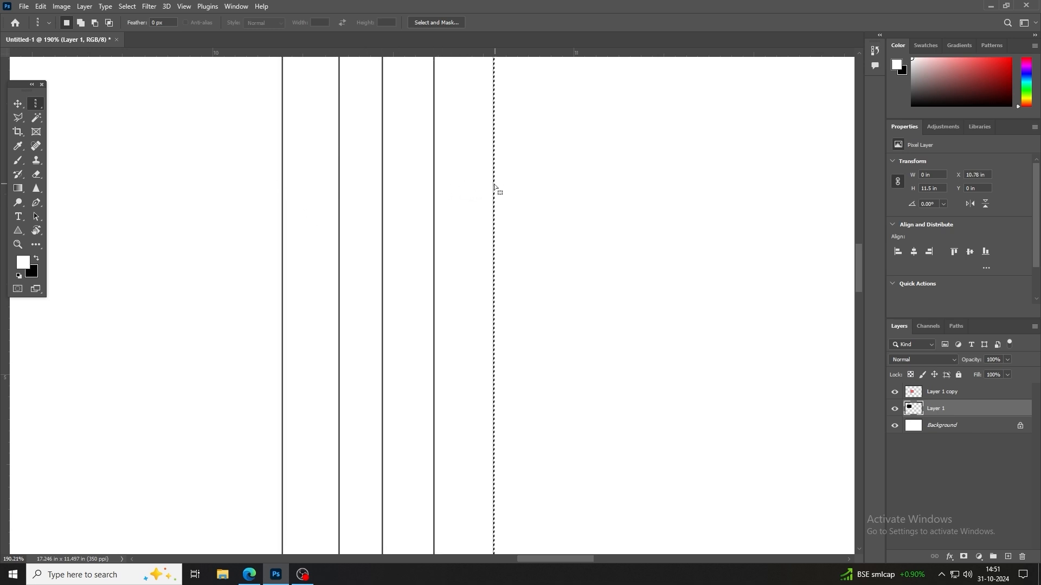
Step: Fill single-pixel rows at about Y 4.47, 4.63 and 4.76 in with black using the Single Row Marquee tool
{"action": "right_click", "coordinate": [36, 103]}
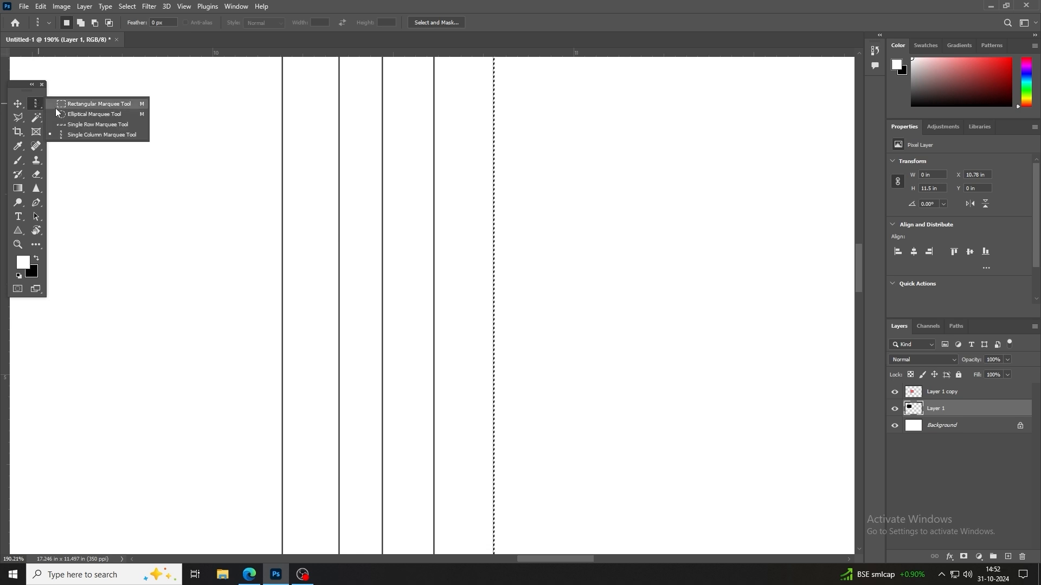
{"action": "left_click", "coordinate": [104, 124]}
{"action": "left_click", "coordinate": [215, 183]}
{"action": "key", "text": "ctrl+BackSpace"}
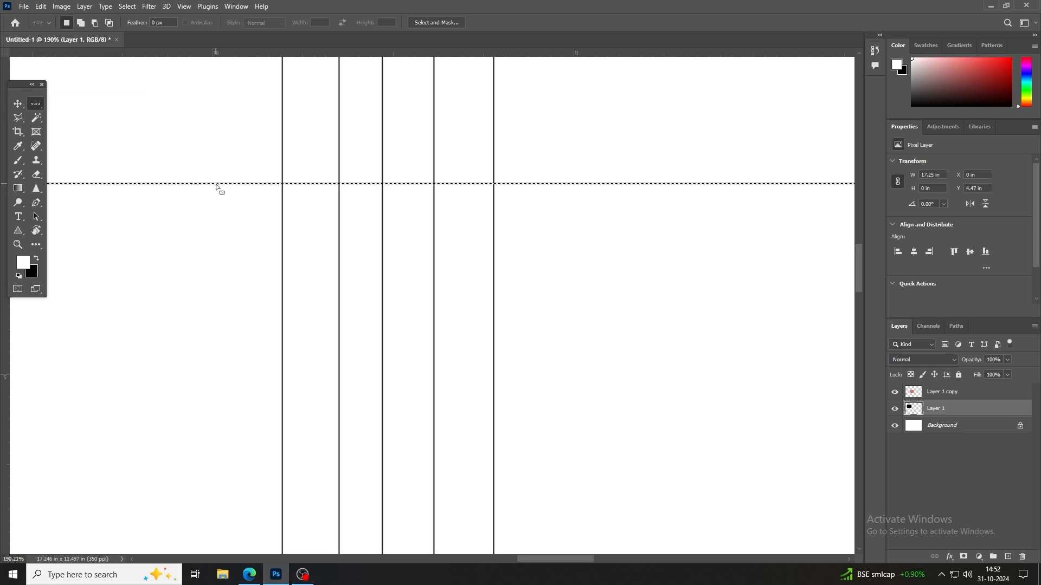
{"action": "left_click", "coordinate": [224, 243]}
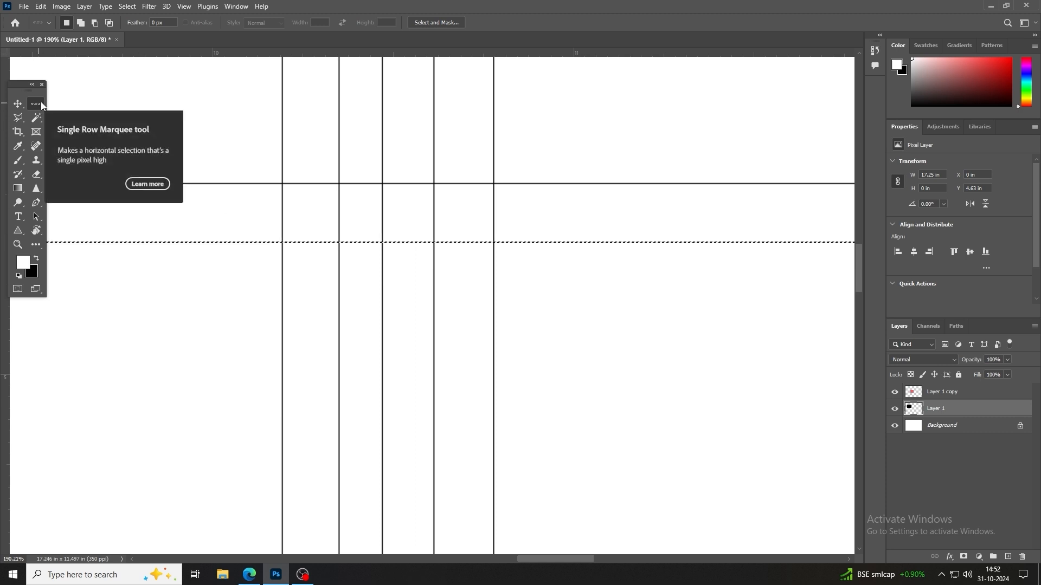
{"action": "key", "text": "ctrl+BackSpace"}
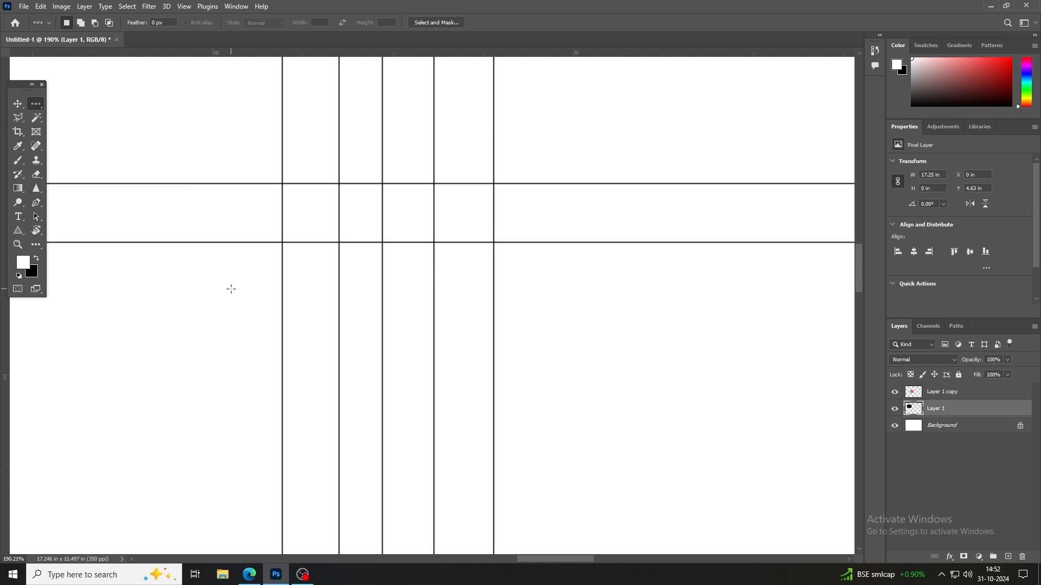
{"action": "left_click", "coordinate": [231, 289]}
{"action": "key", "text": "ctrl+BackSpace"}
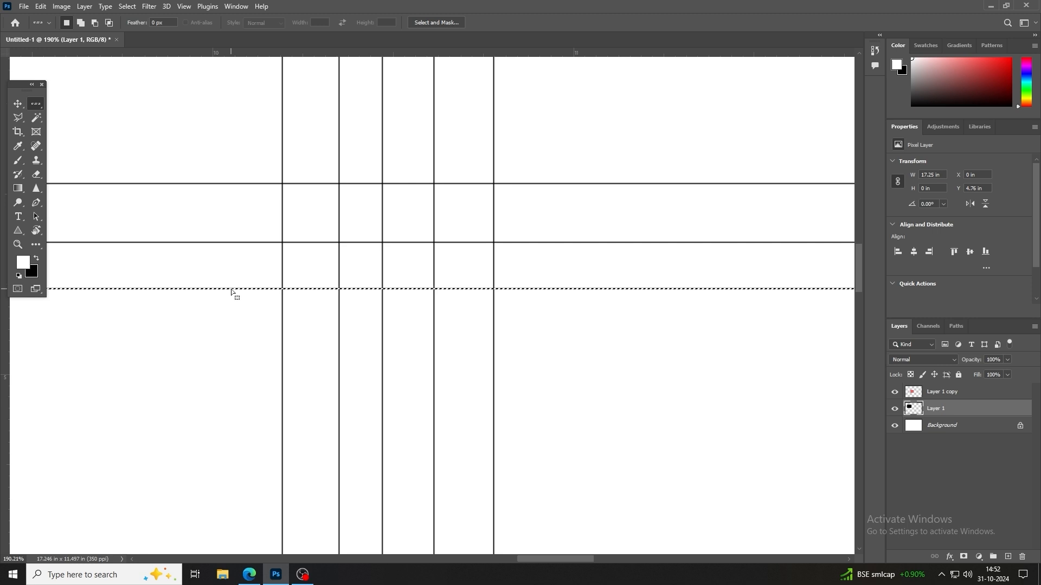
Step: Fill three more single-pixel rows below the existing ones with black, the last two at about Y 4.94 and 5.05 in
{"action": "left_click", "coordinate": [239, 318]}
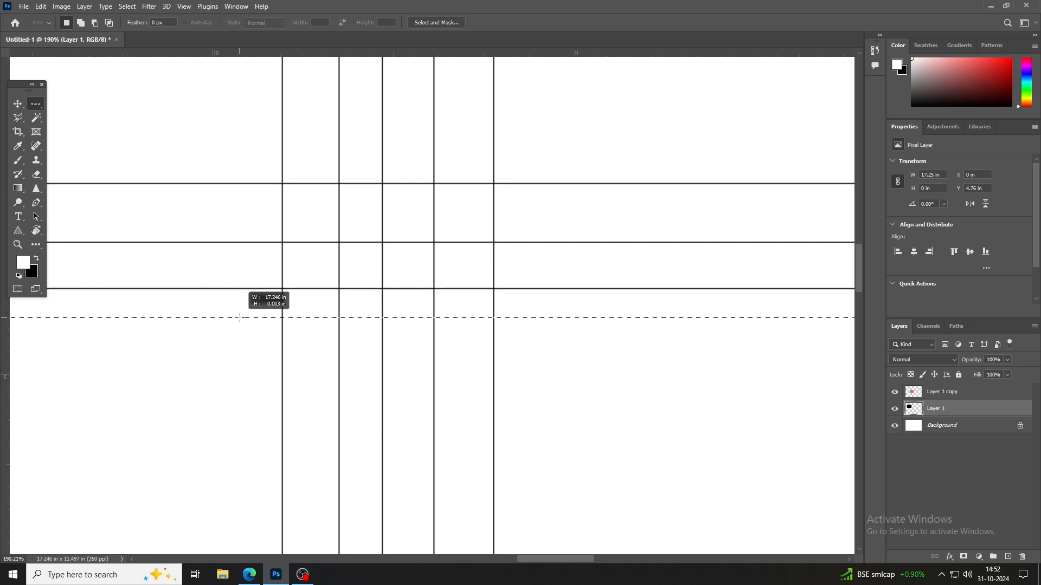
{"action": "key", "text": "ctrl+BackSpace"}
{"action": "left_click", "coordinate": [238, 353]}
{"action": "key", "text": "ctrl+BackSpace"}
{"action": "left_click", "coordinate": [253, 392]}
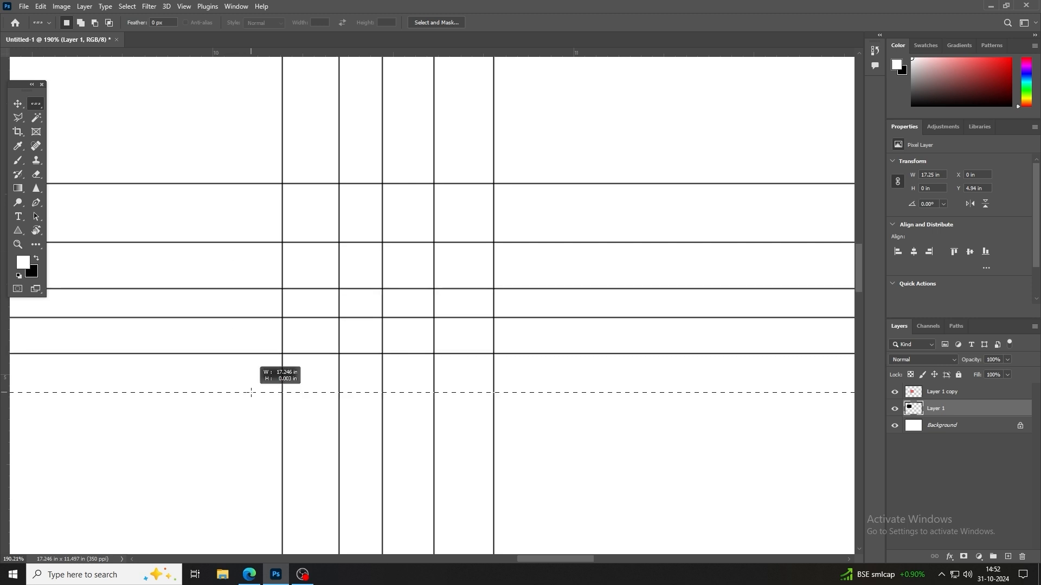
{"action": "scroll", "coordinate": [278, 335], "scroll_direction": "down", "scroll_amount": 3}
{"action": "scroll", "coordinate": [279, 336], "scroll_direction": "down", "scroll_amount": 5}
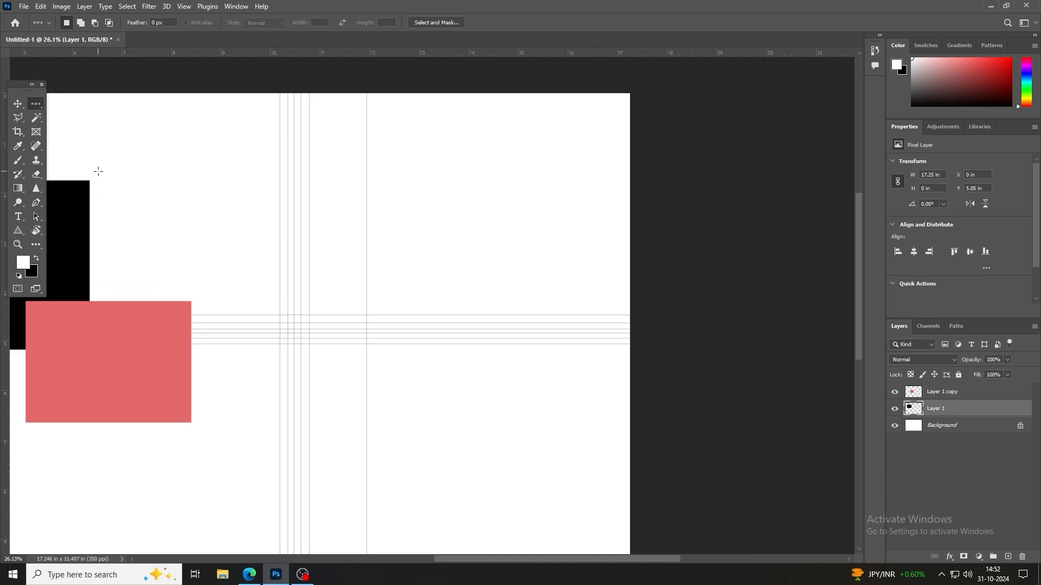
Step: Draw an elliptical selection about 5.06 by 5 in at about X 7.85 in, Y 1.13 in and fill it with black
{"action": "right_click", "coordinate": [35, 106]}
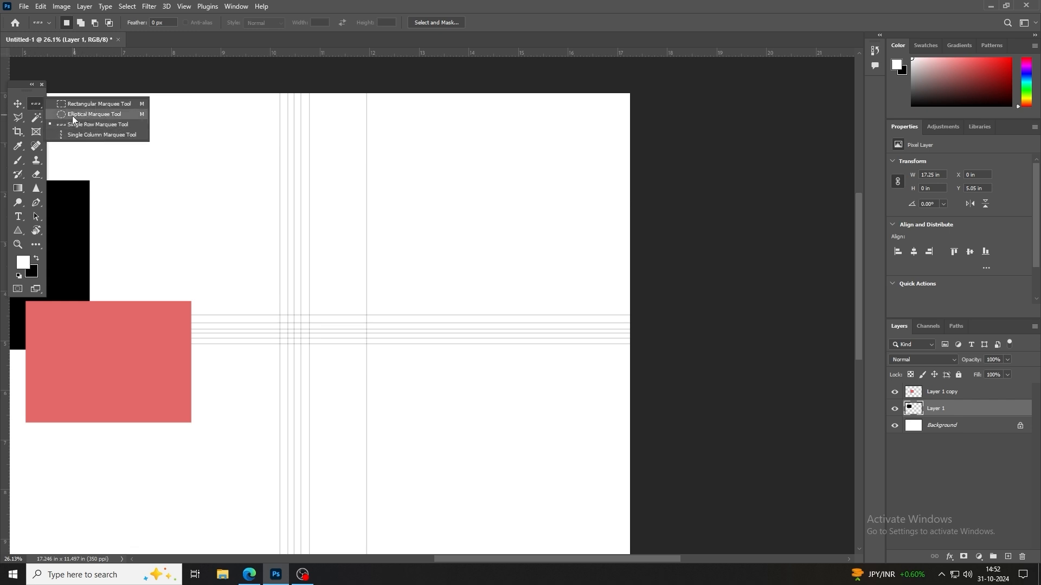
{"action": "left_click", "coordinate": [80, 116]}
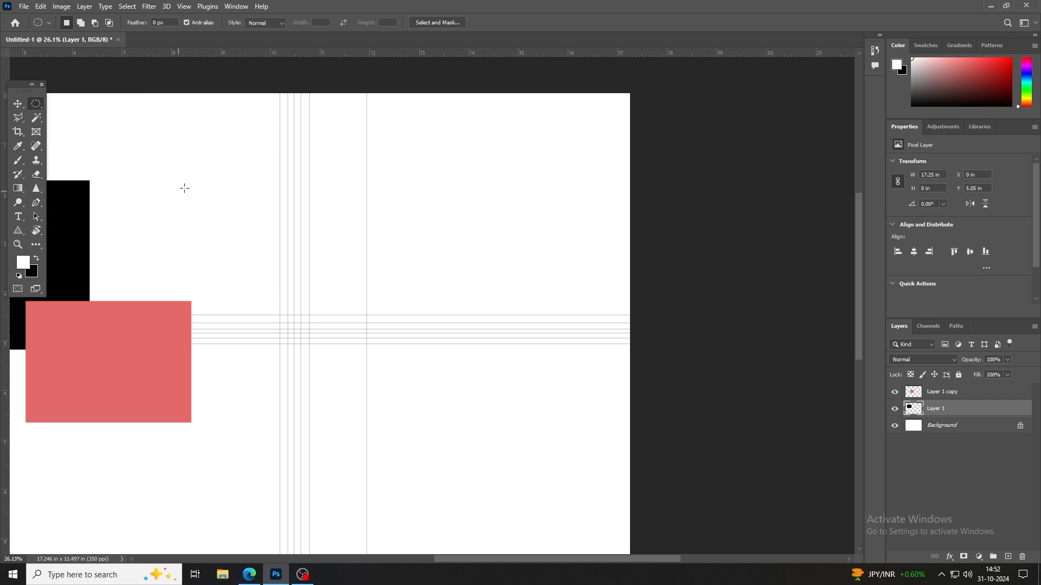
{"action": "left_click_drag", "start_coordinate": [164, 149], "coordinate": [415, 396]}
{"action": "left_click_drag", "start_coordinate": [285, 302], "coordinate": [426, 311]}
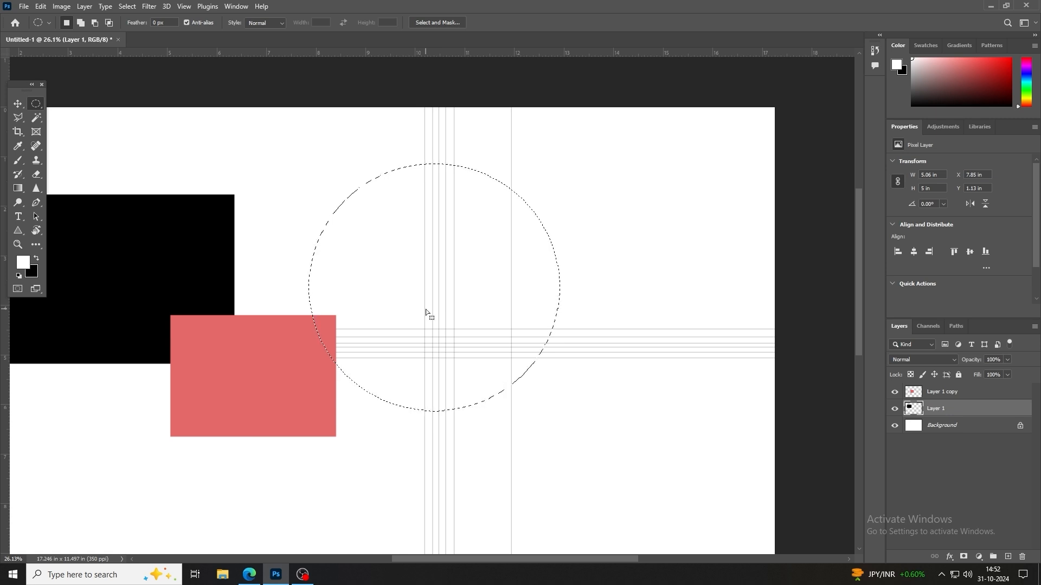
{"action": "key", "text": "ctrl+BackSpace"}
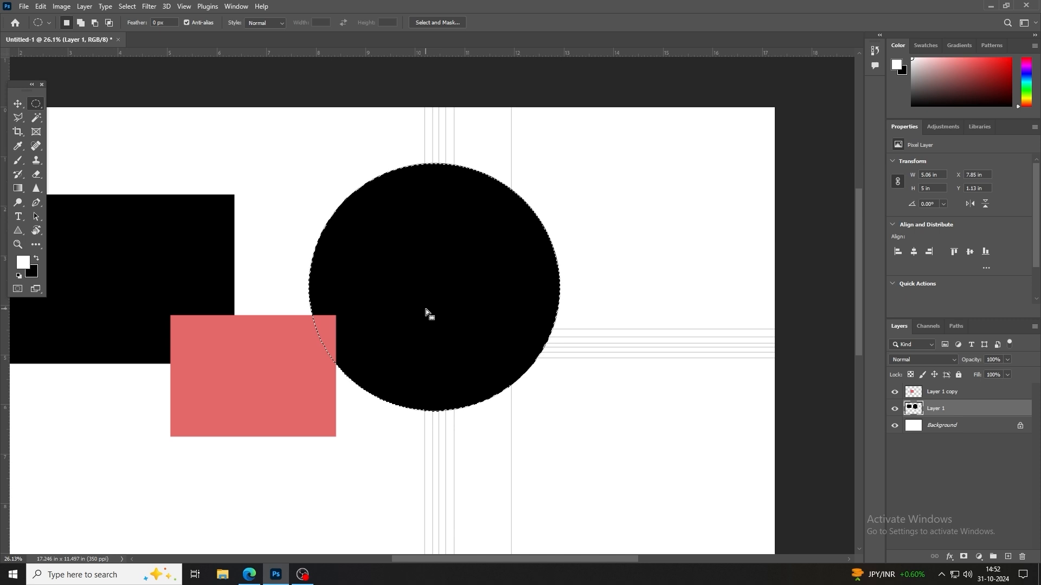
Step: Set the background color to orange ffa200 and fill the selected circle with it
{"action": "left_click", "coordinate": [34, 275]}
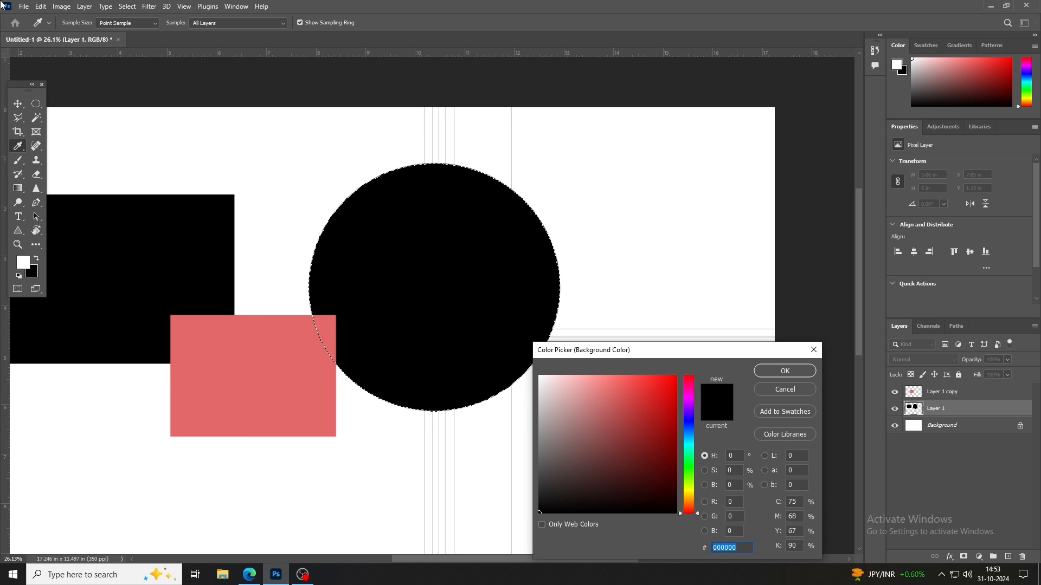
{"action": "key", "text": "Return"}
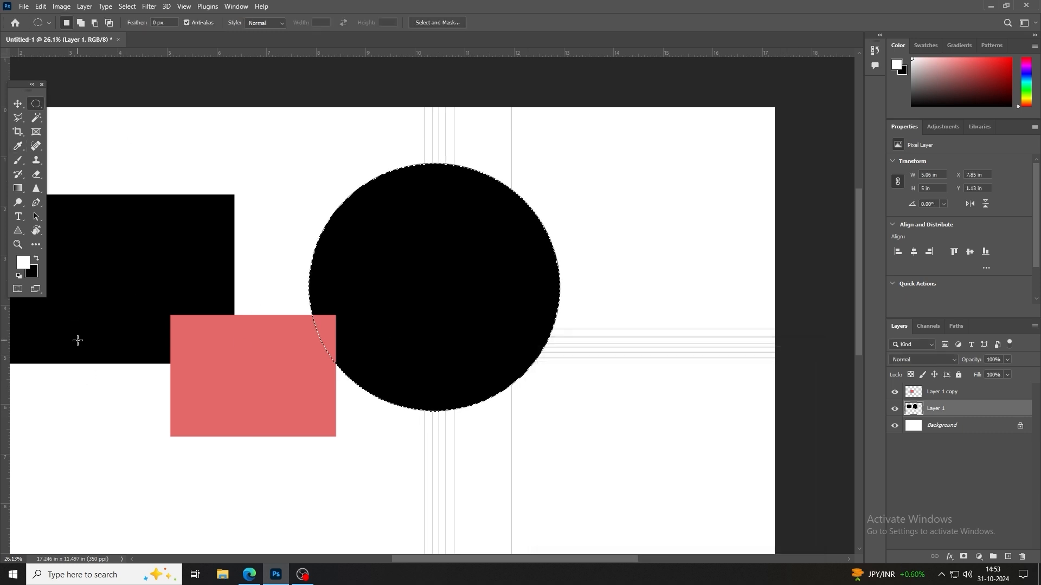
{"action": "left_click", "coordinate": [32, 274]}
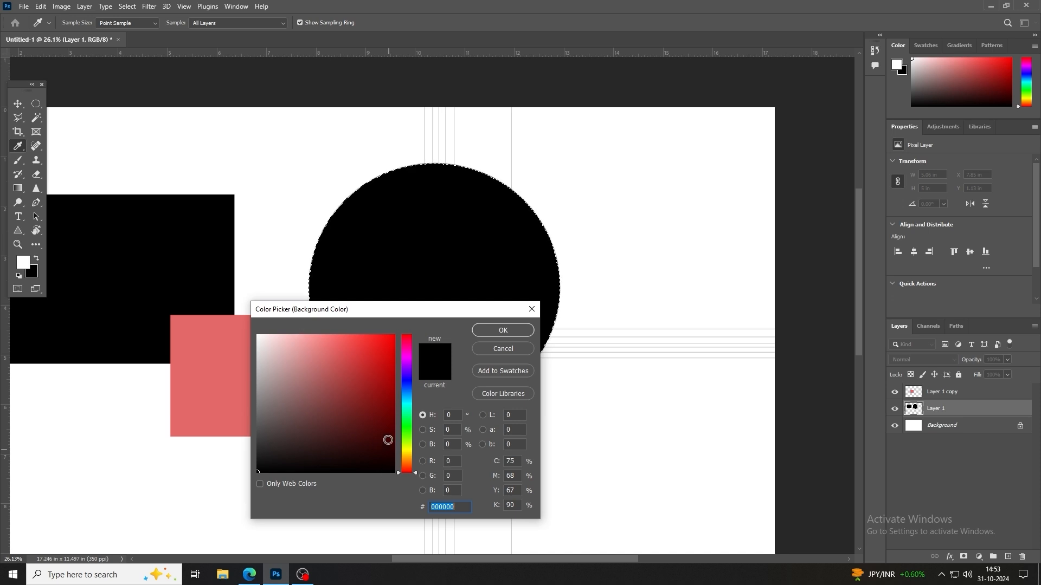
{"action": "left_click_drag", "start_coordinate": [413, 449], "coordinate": [411, 458]}
{"action": "left_click_drag", "start_coordinate": [365, 425], "coordinate": [441, 325]}
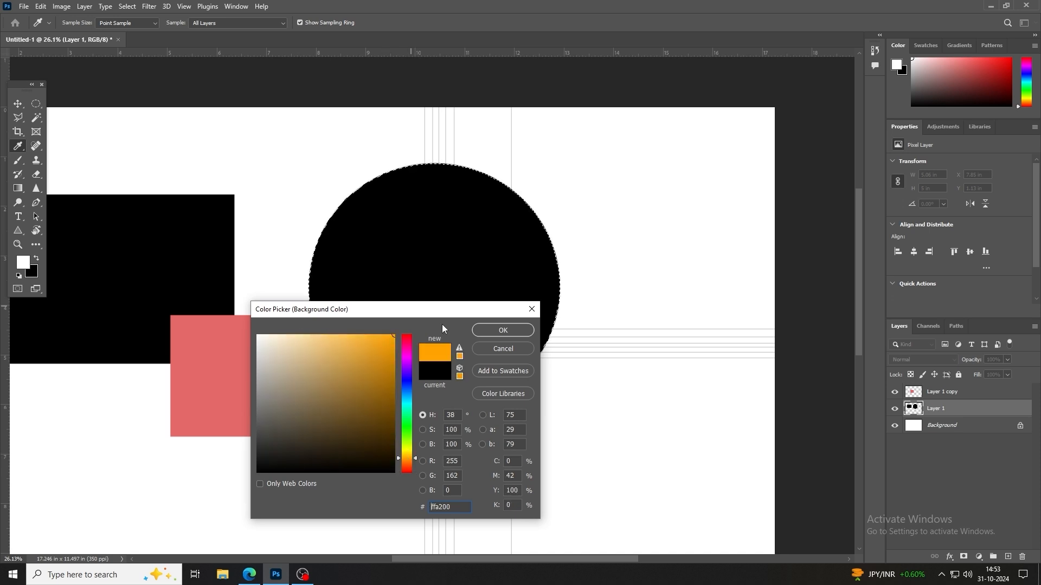
{"action": "left_click", "coordinate": [516, 330]}
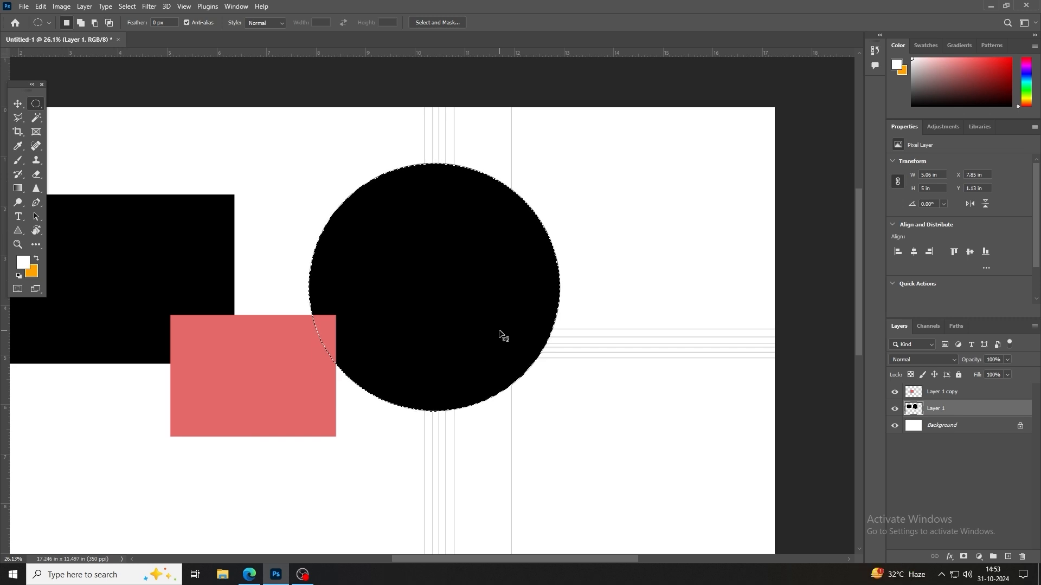
{"action": "key", "text": "ctrl+BackSpace"}
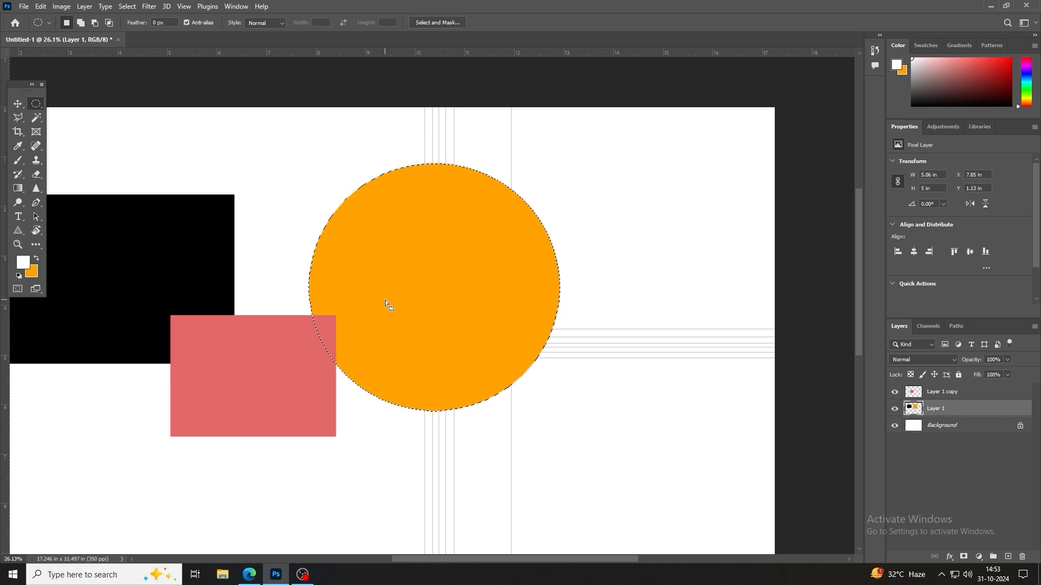
Step: Deselect the circle and fill the whole of Layer 1 with the orange background color
{"action": "scroll", "coordinate": [429, 257], "scroll_direction": "down", "scroll_amount": 2}
{"action": "scroll", "coordinate": [465, 265], "scroll_direction": "down", "scroll_amount": 5}
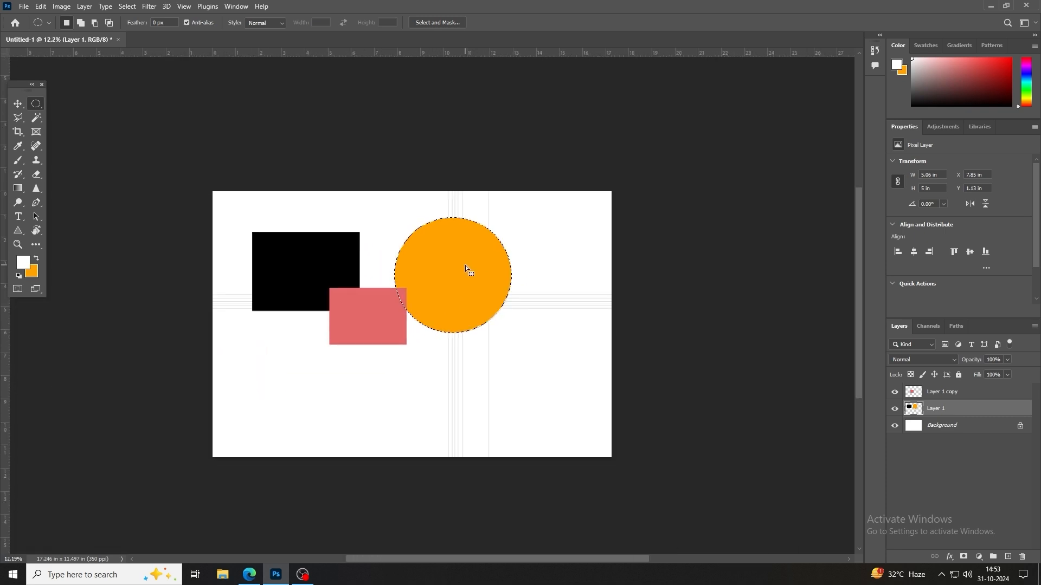
{"action": "key", "text": "ctrl+d"}
{"action": "key", "text": "ctrl+BackSpace"}
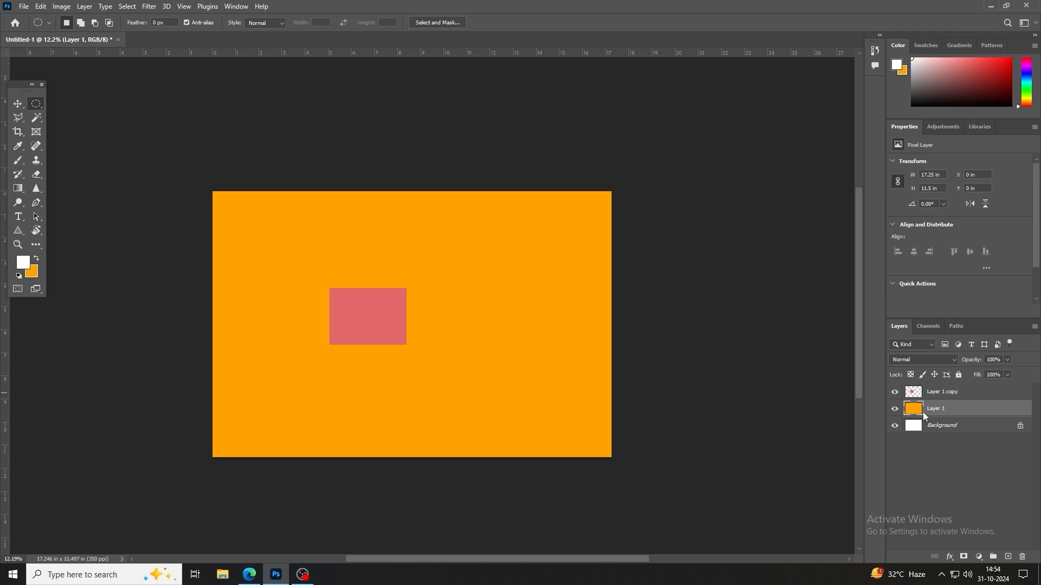
Step: Hide and reshow the Layers panel, and look through the list of available panels and their shortcuts
{"action": "key", "text": "F7"}
{"action": "key", "text": "F7"}
{"action": "left_click", "coordinate": [236, 6]}
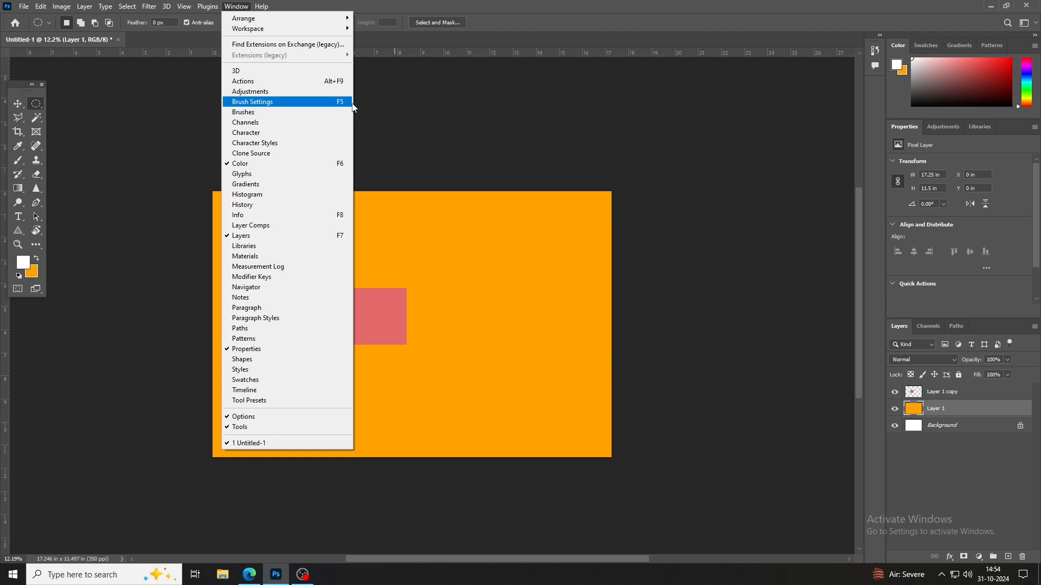
{"action": "left_click", "coordinate": [387, 110]}
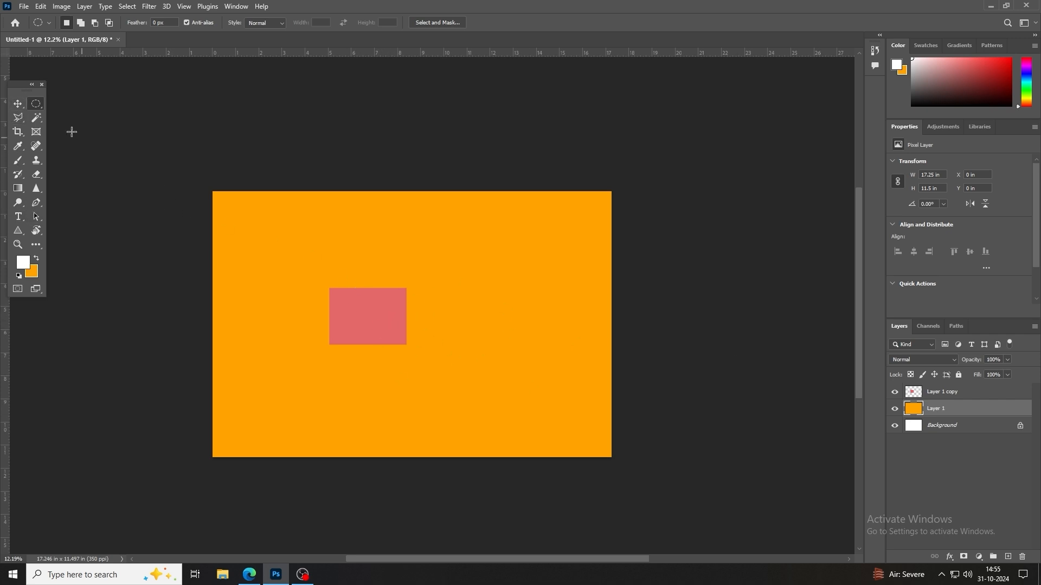
Step: Select the red rectangle's layer and move it to about X 9.25 in, Y 2.48 in
{"action": "left_click", "coordinate": [18, 103]}
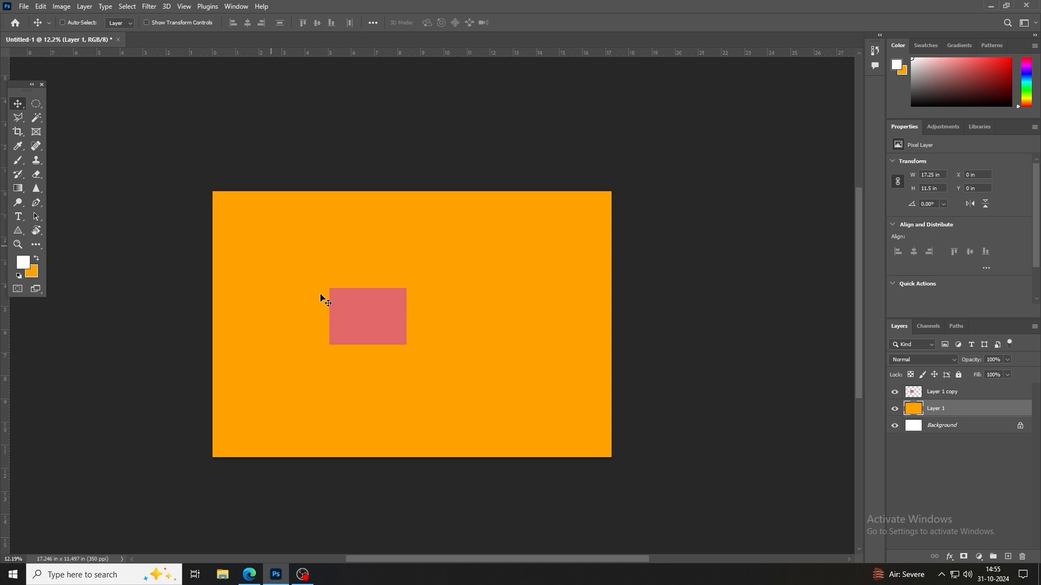
{"action": "right_click", "coordinate": [346, 308]}
{"action": "left_click", "coordinate": [362, 314]}
{"action": "left_click_drag", "start_coordinate": [368, 322], "coordinate": [464, 281]}
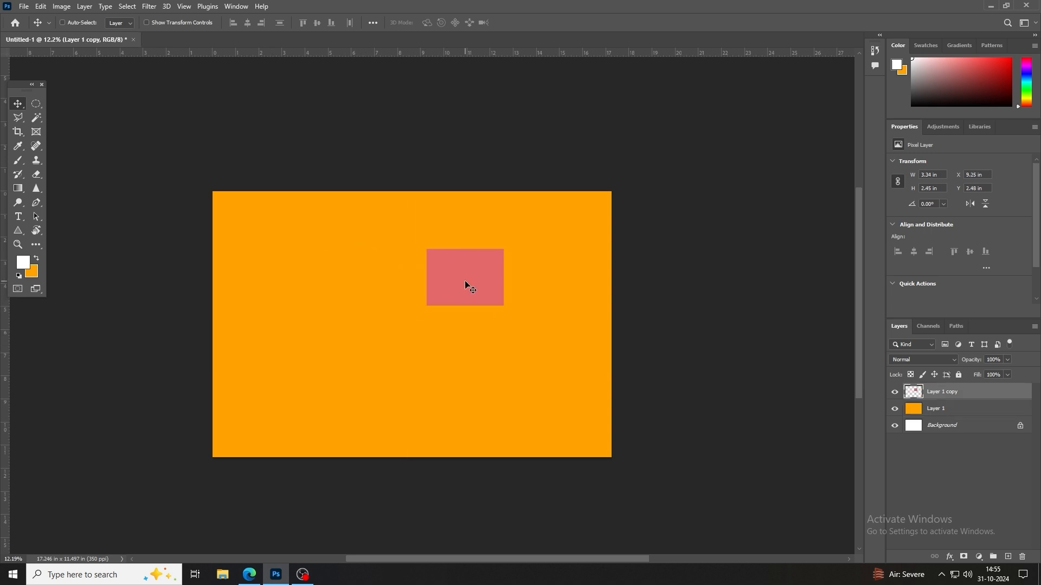
Step: Draw three trial elliptical selections across the canvas, deselecting each one
{"action": "left_click", "coordinate": [36, 104]}
{"action": "mouse_move", "coordinate": [356, 253]}
{"action": "left_mouse_down"}
{"action": "mouse_move", "coordinate": [374, 297]}
{"action": "mouse_move", "coordinate": [547, 404]}
{"action": "left_mouse_up"}
{"action": "left_click", "coordinate": [557, 332]}
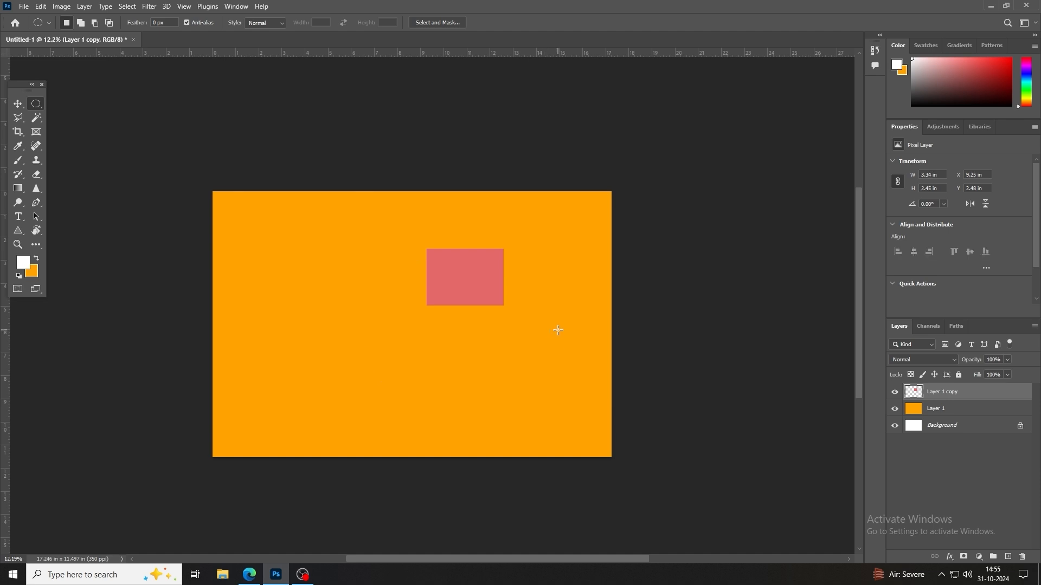
{"action": "left_click_drag", "start_coordinate": [297, 262], "coordinate": [497, 435]}
{"action": "left_click", "coordinate": [506, 389]}
{"action": "left_click_drag", "start_coordinate": [332, 284], "coordinate": [490, 407]}
{"action": "left_click", "coordinate": [517, 343]}
Step: Draw trial selections with the Rectangular Marquee tool, including a thin strip about 15.28 by 0.1 in, and deselect them
{"action": "right_click", "coordinate": [41, 103]}
{"action": "left_click", "coordinate": [81, 102]}
{"action": "left_click_drag", "start_coordinate": [258, 232], "coordinate": [637, 232]}
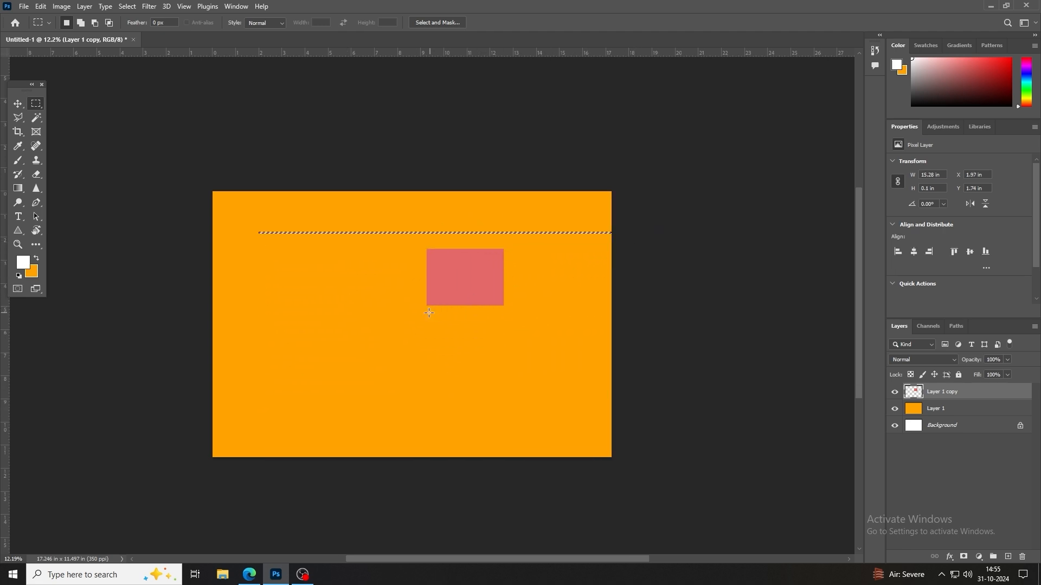
{"action": "left_click", "coordinate": [292, 239]}
{"action": "left_click_drag", "start_coordinate": [274, 221], "coordinate": [524, 425]}
{"action": "left_click", "coordinate": [548, 380]}
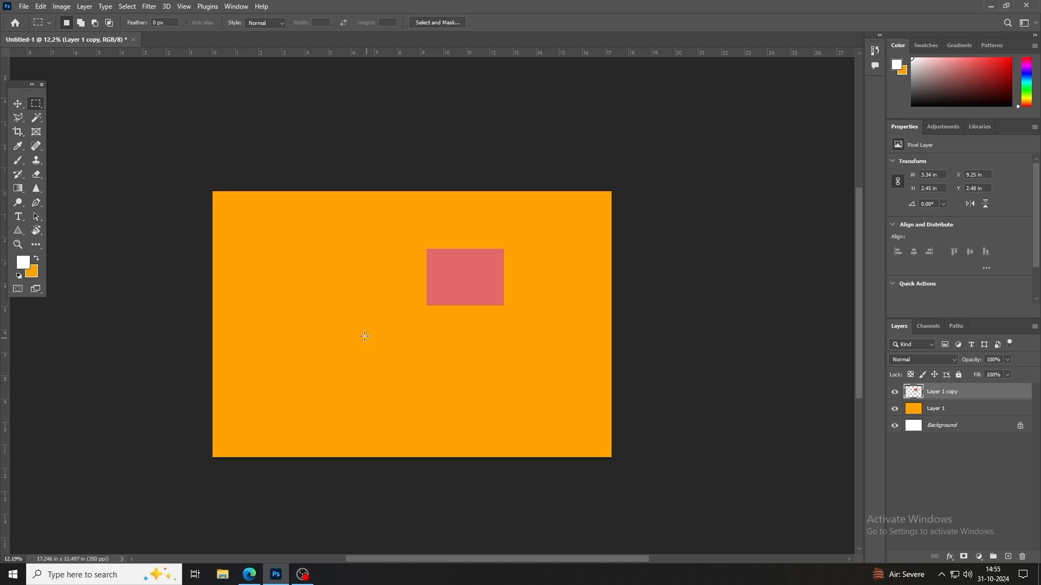
{"action": "left_click_drag", "start_coordinate": [268, 242], "coordinate": [406, 340]}
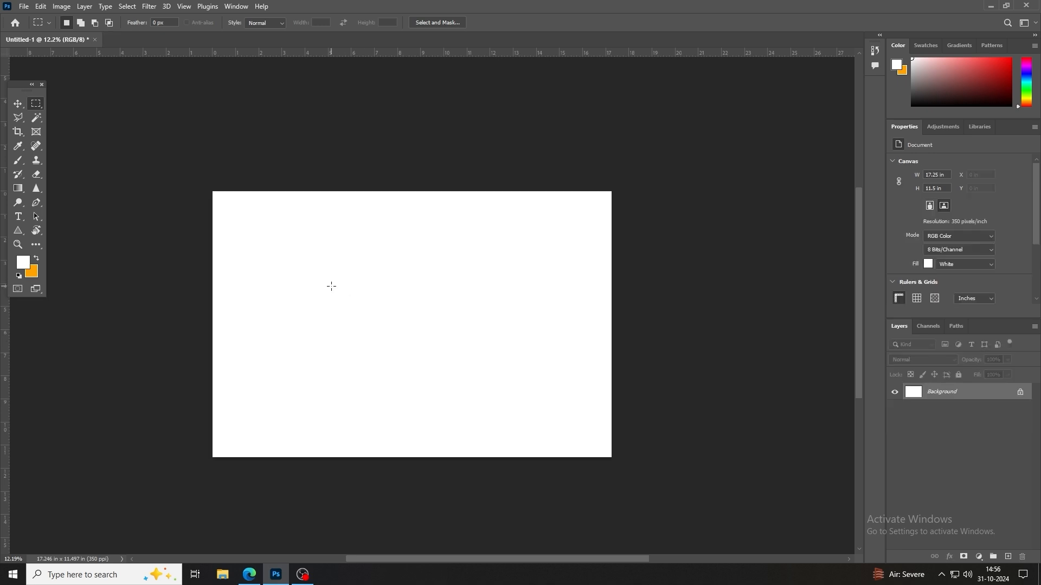
Step: Draw a rectangular selection in the upper-left area of the blank canvas and open the tool preset picker
{"action": "left_click_drag", "start_coordinate": [251, 221], "coordinate": [323, 270]}
{"action": "left_click", "coordinate": [48, 23]}
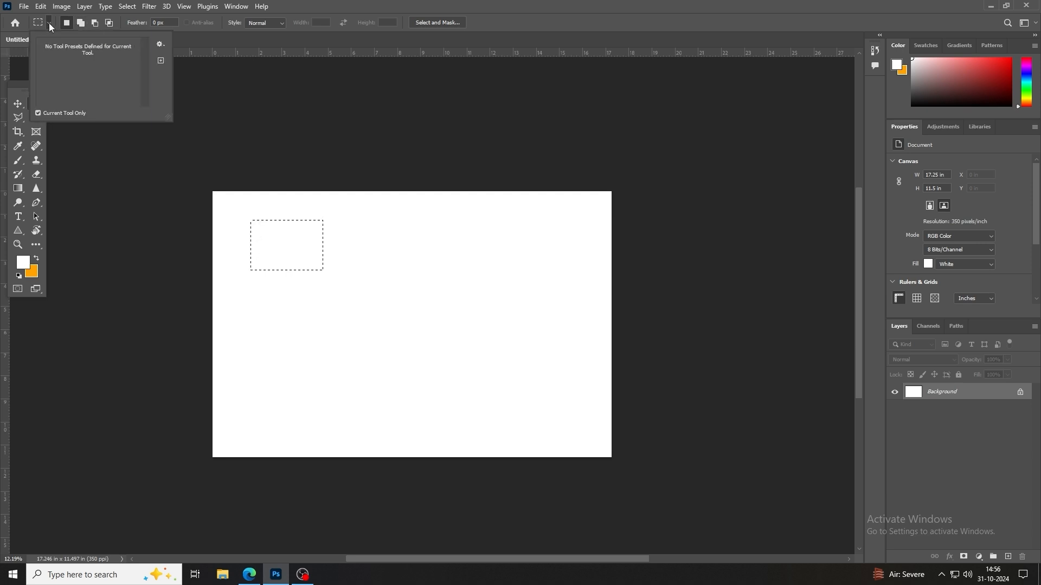
Step: Dismiss the preset picker and draw trial rectangular selections on the blank canvas, one about 4.97 by 4.59 in, leaving nothing selected
{"action": "left_click", "coordinate": [111, 182]}
{"action": "left_click_drag", "start_coordinate": [240, 217], "coordinate": [354, 319]}
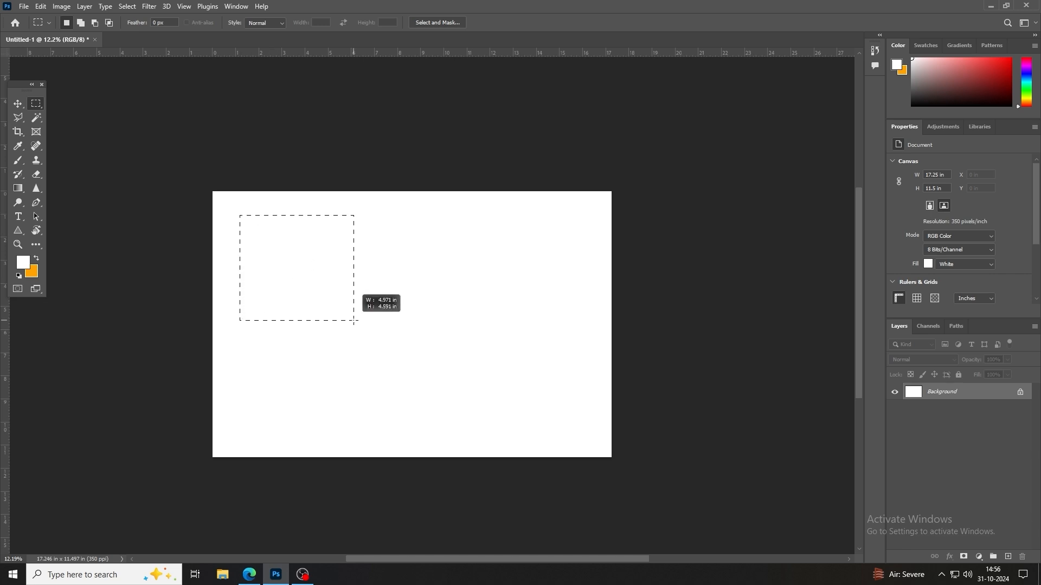
{"action": "left_click_drag", "start_coordinate": [380, 264], "coordinate": [505, 388]}
{"action": "left_click", "coordinate": [372, 297]}
{"action": "left_click_drag", "start_coordinate": [391, 277], "coordinate": [432, 237]}
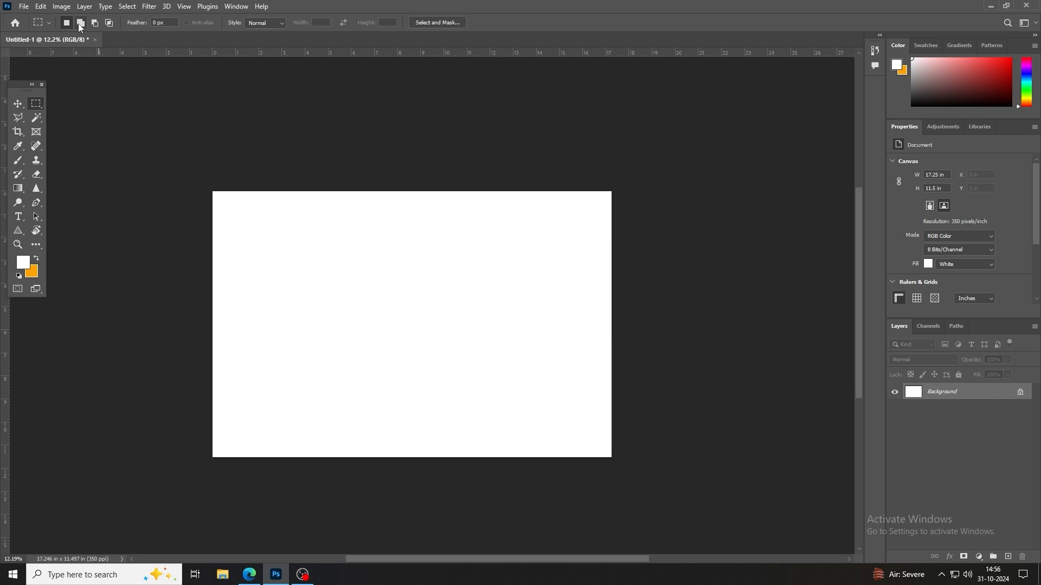
Step: Build one combined selection from overlapping rectangles using the Add to selection mode
{"action": "left_click_drag", "start_coordinate": [261, 230], "coordinate": [356, 300]}
{"action": "left_click_drag", "start_coordinate": [422, 261], "coordinate": [326, 356]}
{"action": "left_click_drag", "start_coordinate": [436, 312], "coordinate": [402, 260]}
Step: Trim the right side and the upper-right corner off the combined selection using the Subtract from selection mode
{"action": "left_click", "coordinate": [95, 22]}
{"action": "left_click_drag", "start_coordinate": [499, 411], "coordinate": [420, 221]}
{"action": "left_click_drag", "start_coordinate": [450, 268], "coordinate": [356, 228]}
{"action": "left_click_drag", "start_coordinate": [352, 224], "coordinate": [344, 225]}
Step: Reduce the stepped selection to its central overlap by drawing two rectangles in Intersect with selection mode
{"action": "left_click", "coordinate": [109, 23]}
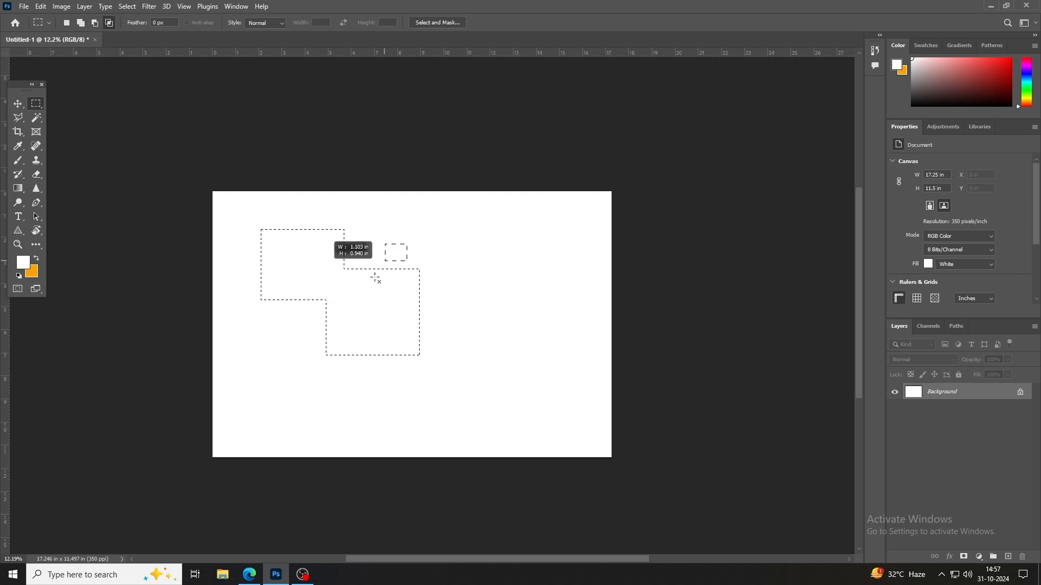
{"action": "left_click_drag", "start_coordinate": [375, 278], "coordinate": [286, 364]}
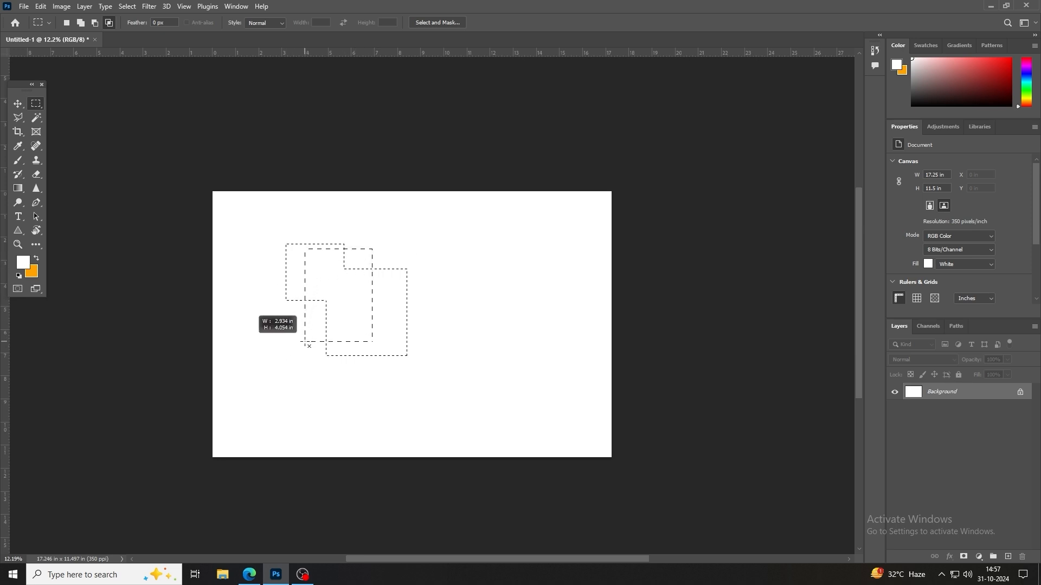
{"action": "left_click_drag", "start_coordinate": [305, 341], "coordinate": [304, 342]}
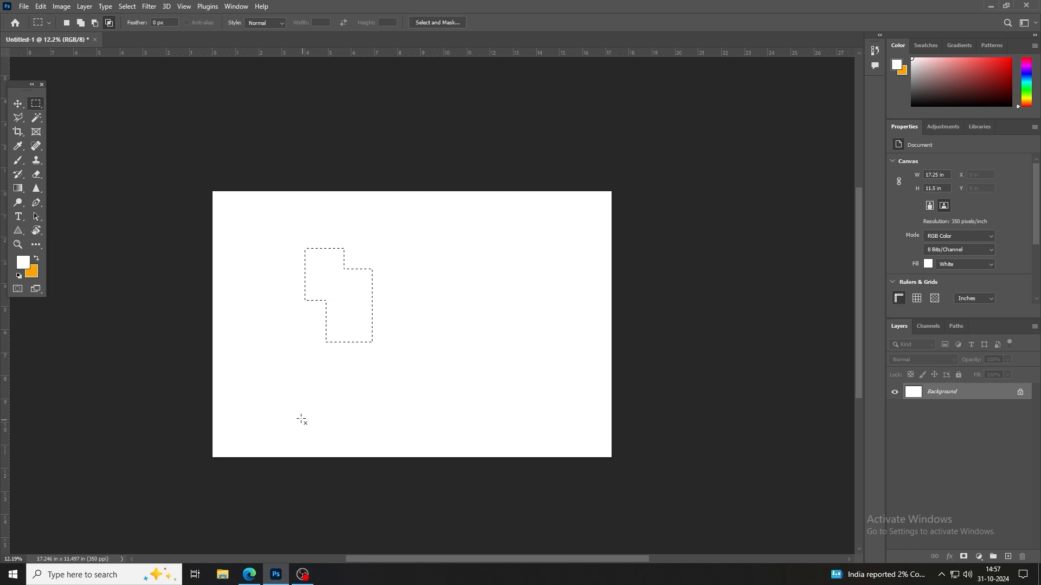
Step: Start a new rectangular selection and extend it with four more overlapping rectangles across the canvas using the temporary add mode
{"action": "left_click", "coordinate": [68, 25]}
{"action": "left_click_drag", "start_coordinate": [249, 230], "coordinate": [377, 314]}
{"action": "key", "text": "shift"}
{"action": "left_click_drag", "start_coordinate": [345, 280], "coordinate": [470, 371]}
{"action": "left_click_drag", "start_coordinate": [433, 335], "coordinate": [522, 421]}
{"action": "left_click_drag", "start_coordinate": [469, 270], "coordinate": [528, 325]}
{"action": "left_click_drag", "start_coordinate": [413, 226], "coordinate": [471, 281]}
{"action": "left_click", "coordinate": [24, 7]}
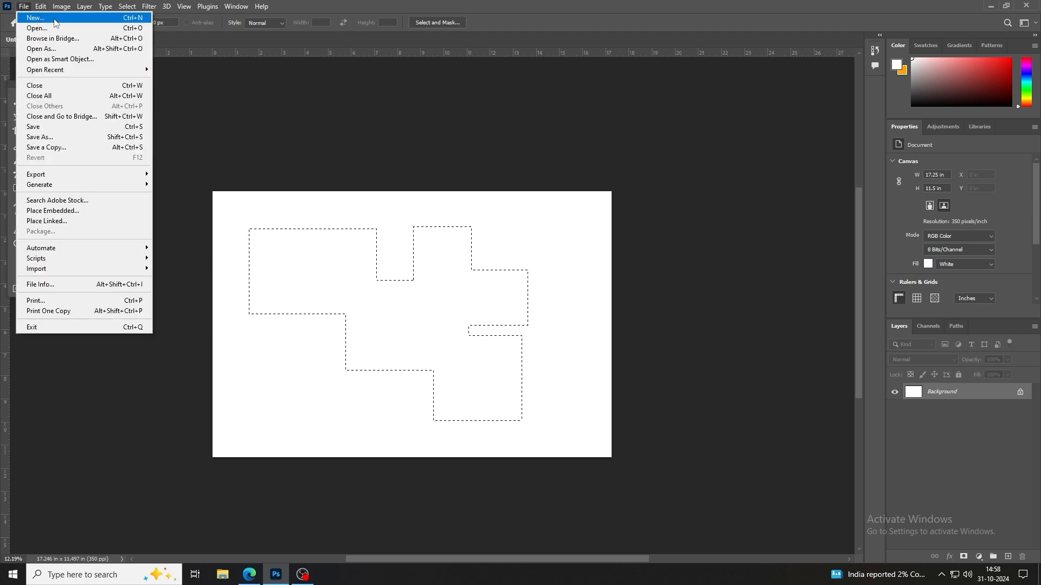
{"action": "left_click", "coordinate": [220, 115]}
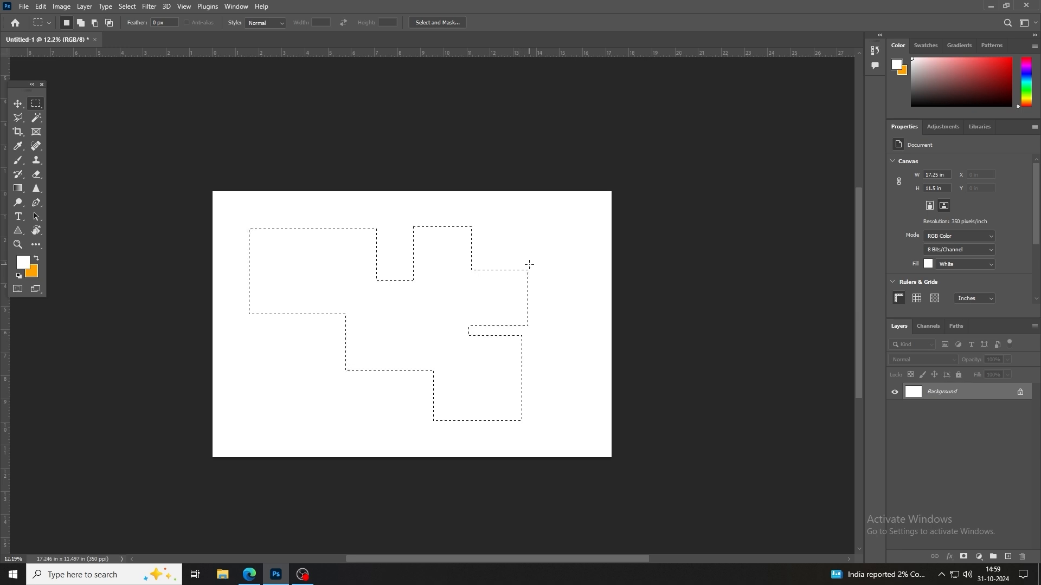
Step: Cut rectangular areas away from all sides of the stepped selection using the temporary subtract mode
{"action": "key", "text": "alt"}
{"action": "left_click_drag", "start_coordinate": [547, 248], "coordinate": [491, 440]}
{"action": "left_click_drag", "start_coordinate": [493, 245], "coordinate": [480, 424]}
{"action": "left_click_drag", "start_coordinate": [492, 232], "coordinate": [214, 190]}
{"action": "left_click_drag", "start_coordinate": [473, 219], "coordinate": [465, 431]}
{"action": "left_click_drag", "start_coordinate": [495, 235], "coordinate": [476, 424]}
{"action": "left_click_drag", "start_coordinate": [516, 258], "coordinate": [239, 217]}
{"action": "left_click_drag", "start_coordinate": [514, 361], "coordinate": [349, 449]}
{"action": "left_click_drag", "start_coordinate": [228, 297], "coordinate": [362, 383]}
Step: Draw a rectangular selection mid-canvas, set the Brush size to 700, and swap colors so orange is the foreground
{"action": "left_click_drag", "start_coordinate": [290, 271], "coordinate": [474, 373]}
{"action": "key", "text": "b"}
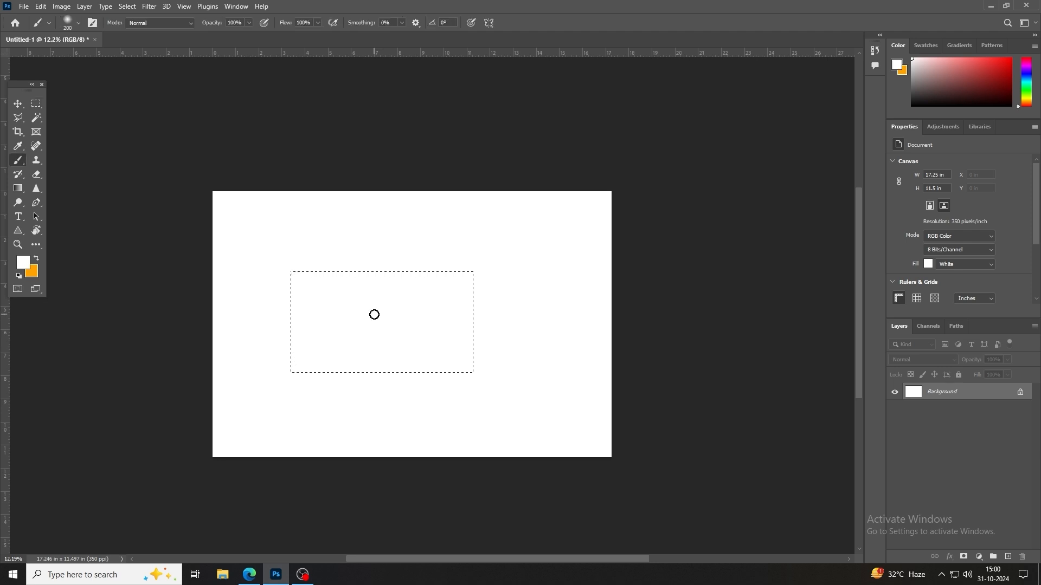
{"action": "key", "text": "bracketright"}
{"action": "key", "text": "bracketright"}
{"action": "key", "text": "bracketright"}
{"action": "key", "text": "bracketright"}
{"action": "key", "text": "bracketright"}
{"action": "key", "text": "bracketright"}
{"action": "key", "text": "x"}
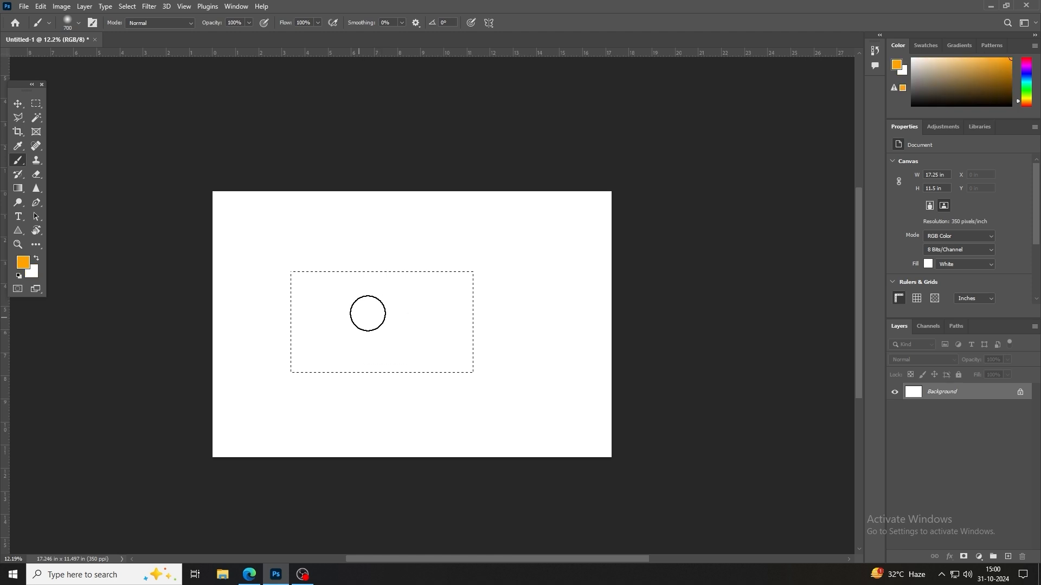
Step: Paint orange inside the selection and clear it, then brush across the unselected canvas and undo the stroke
{"action": "mouse_move", "coordinate": [352, 399]}
{"action": "left_mouse_down"}
{"action": "mouse_move", "coordinate": [440, 240]}
{"action": "mouse_move", "coordinate": [296, 286]}
{"action": "mouse_move", "coordinate": [506, 376]}
{"action": "left_mouse_up"}
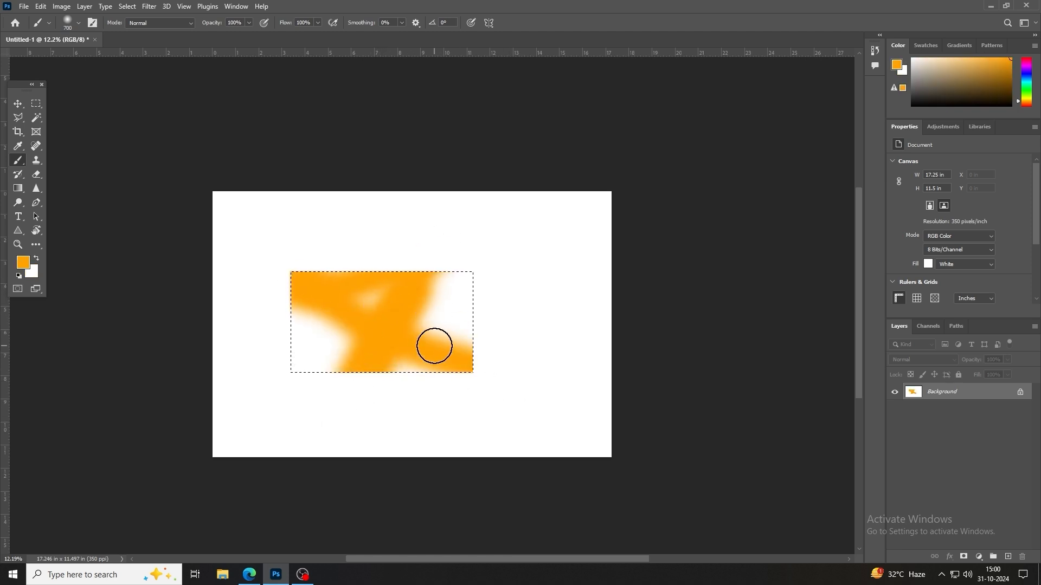
{"action": "key", "text": "ctrl+x"}
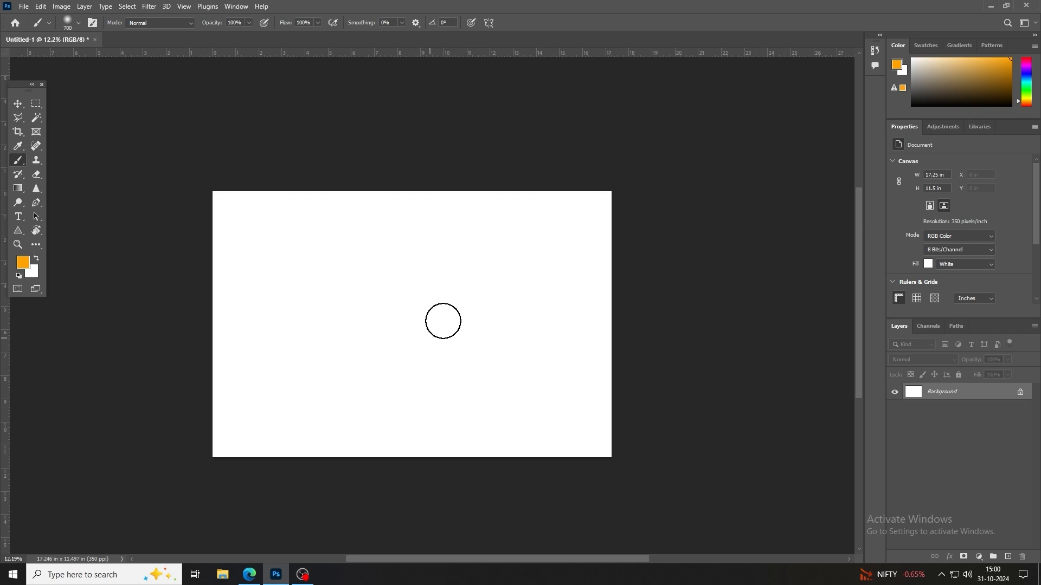
{"action": "mouse_move", "coordinate": [274, 276]}
{"action": "left_mouse_down"}
{"action": "mouse_move", "coordinate": [422, 240]}
{"action": "mouse_move", "coordinate": [363, 319]}
{"action": "mouse_move", "coordinate": [468, 319]}
{"action": "mouse_move", "coordinate": [355, 399]}
{"action": "mouse_move", "coordinate": [476, 416]}
{"action": "mouse_move", "coordinate": [343, 228]}
{"action": "mouse_move", "coordinate": [373, 347]}
{"action": "mouse_move", "coordinate": [426, 343]}
{"action": "mouse_move", "coordinate": [508, 300]}
{"action": "mouse_move", "coordinate": [585, 204]}
{"action": "mouse_move", "coordinate": [563, 418]}
{"action": "mouse_move", "coordinate": [393, 320]}
{"action": "mouse_move", "coordinate": [448, 346]}
{"action": "left_mouse_up"}
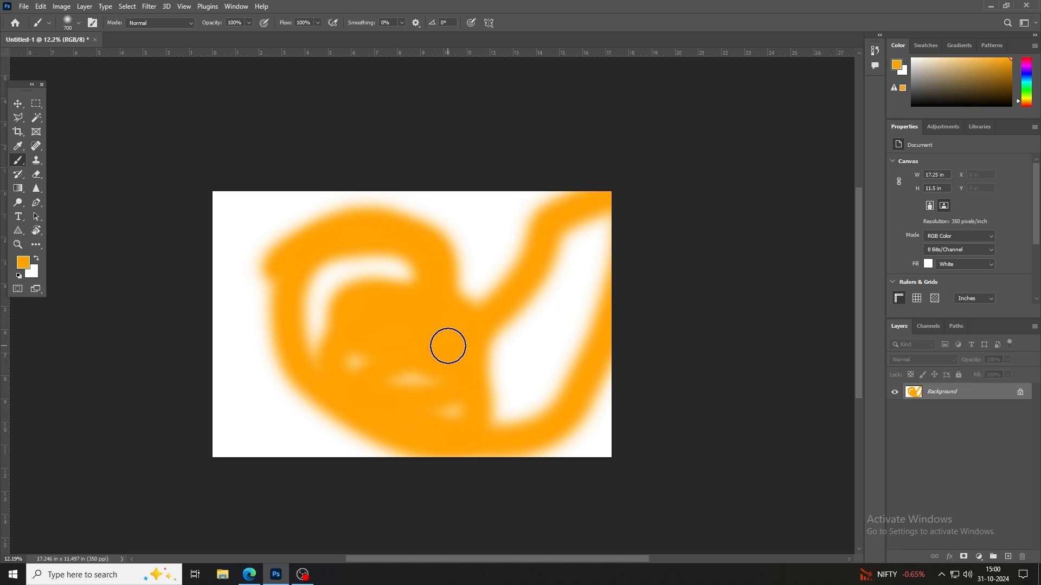
{"action": "key", "text": "ctrl+z"}
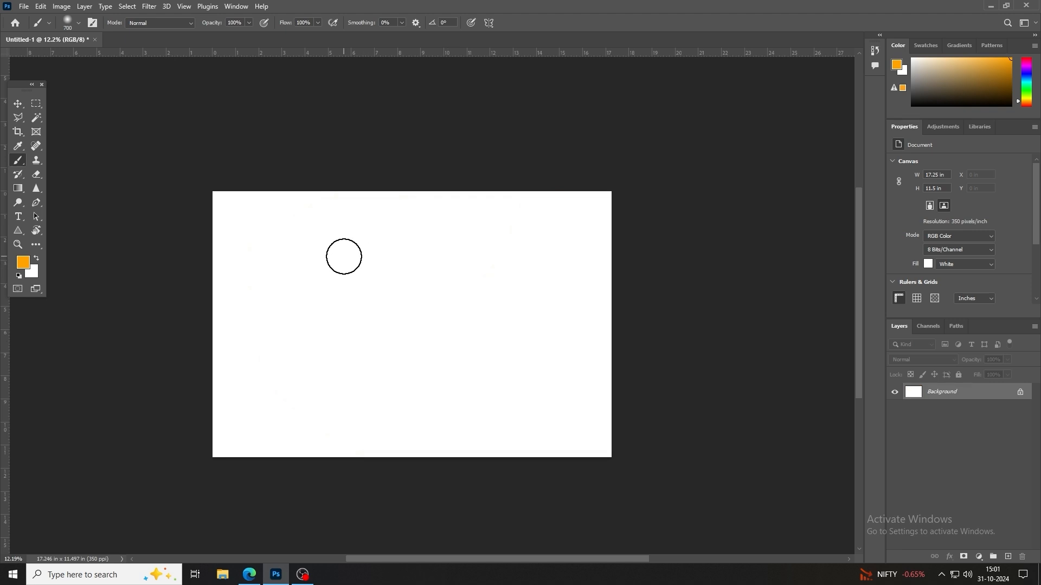
Step: Select a rectangle about 5.53 by 5.93 in on the canvas, copy it to a new layer, and invert it to black
{"action": "key", "text": "m"}
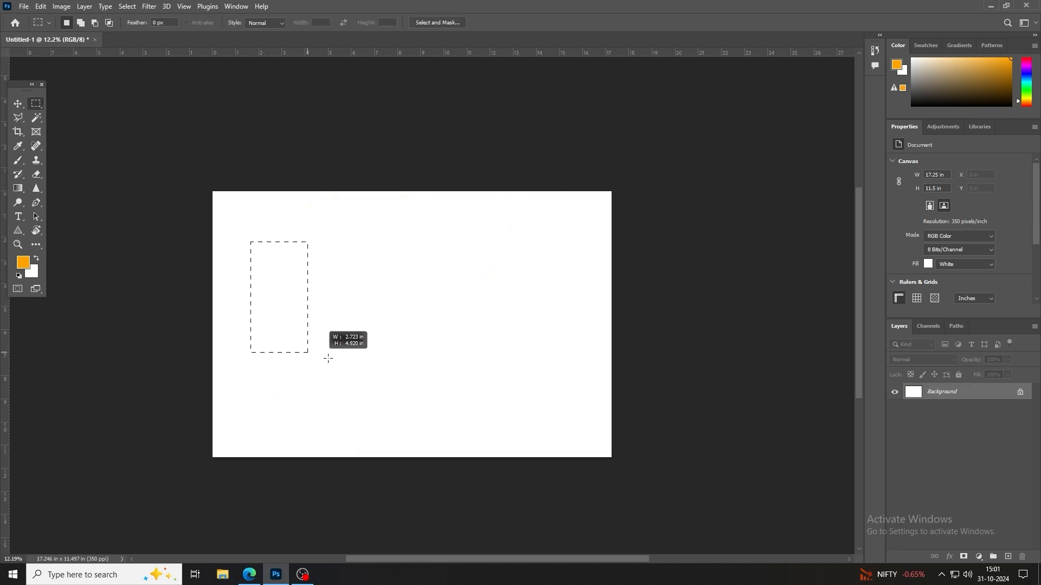
{"action": "left_click_drag", "start_coordinate": [328, 358], "coordinate": [378, 378]}
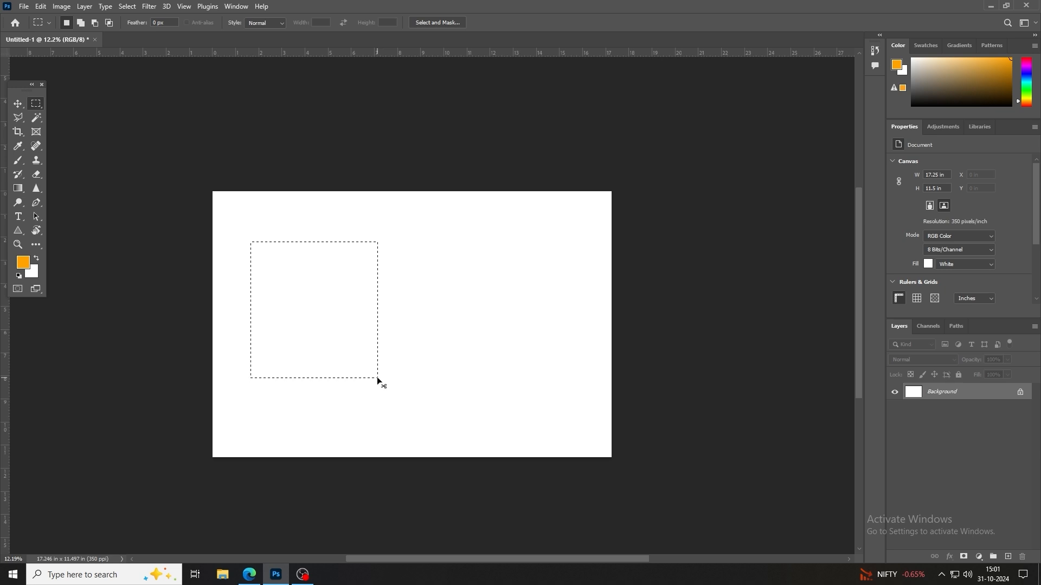
{"action": "key", "text": "ctrl+j"}
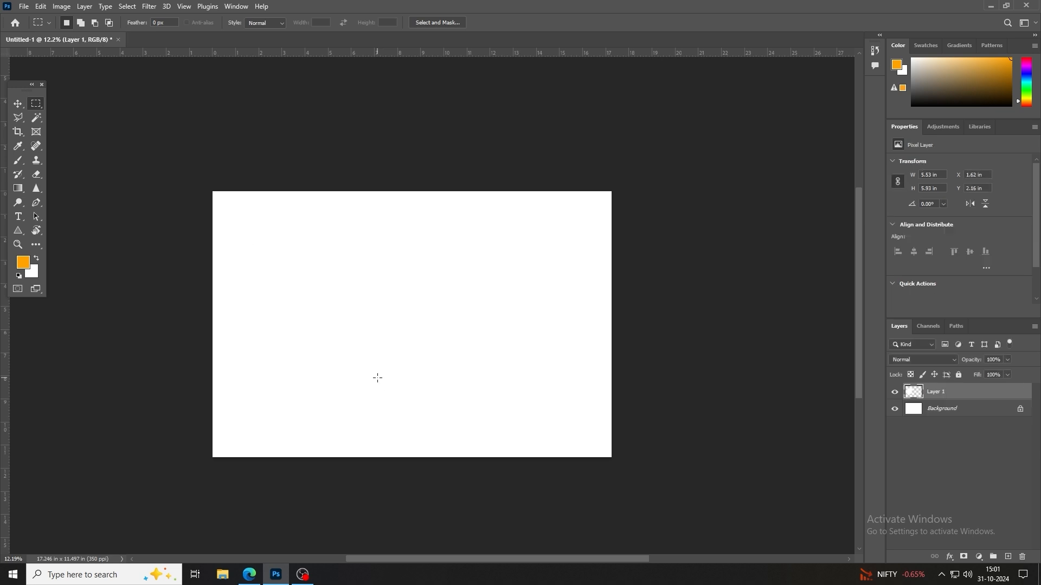
{"action": "key", "text": "ctrl+i"}
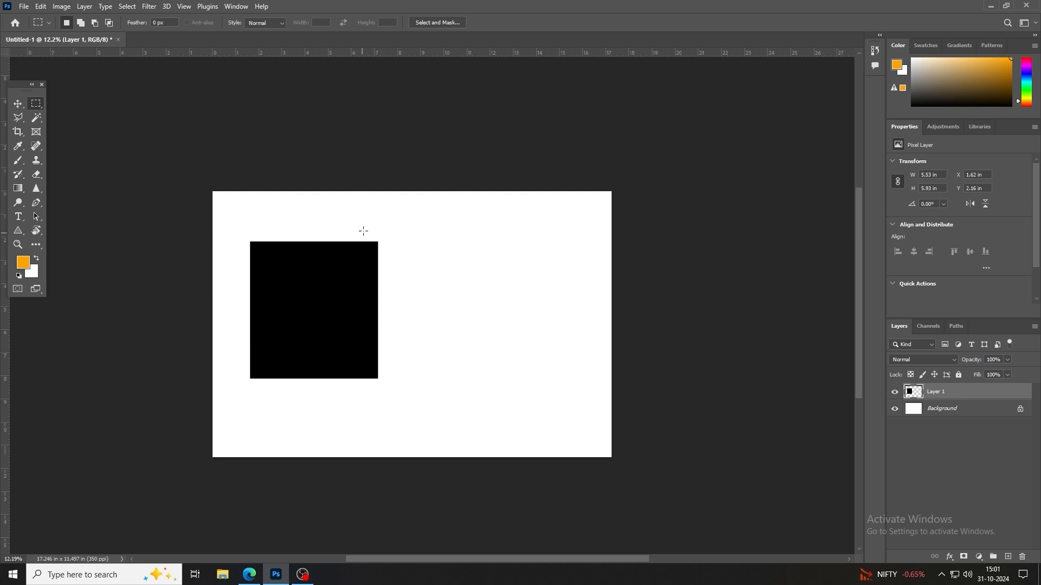
Step: Draw a selection about 7.31 by 8.95 in overlapping the black rectangle, float the Layers panel over the workspace, and select the Background layer
{"action": "left_click_drag", "start_coordinate": [358, 215], "coordinate": [526, 421]}
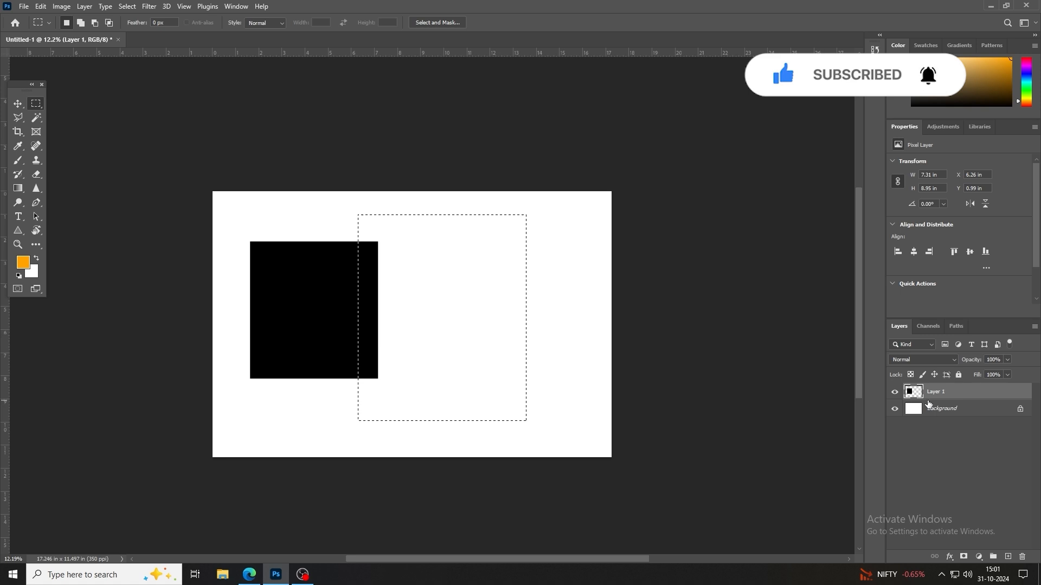
{"action": "left_click_drag", "start_coordinate": [899, 326], "coordinate": [714, 226]}
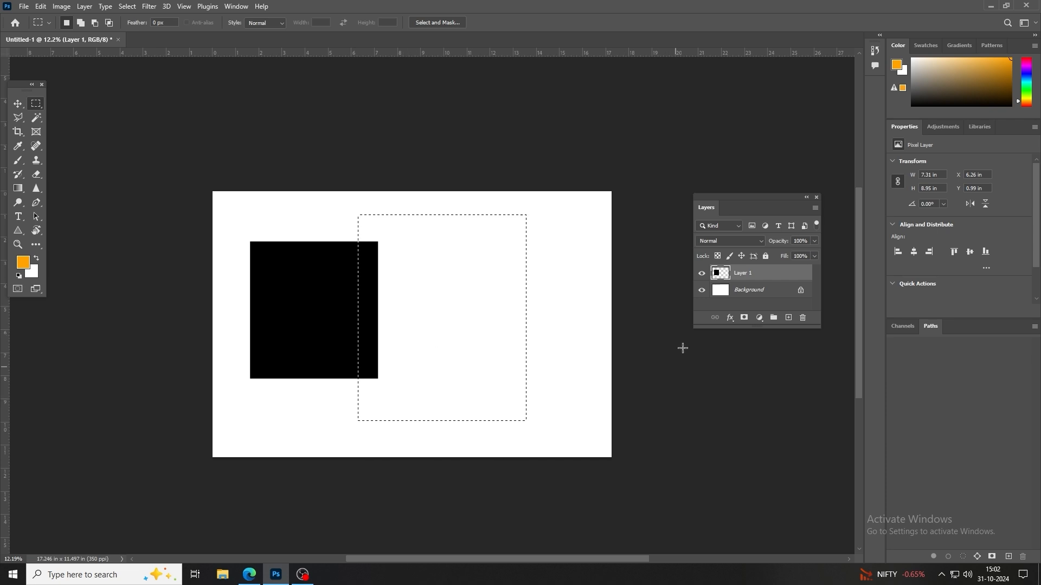
{"action": "left_click", "coordinate": [735, 293]}
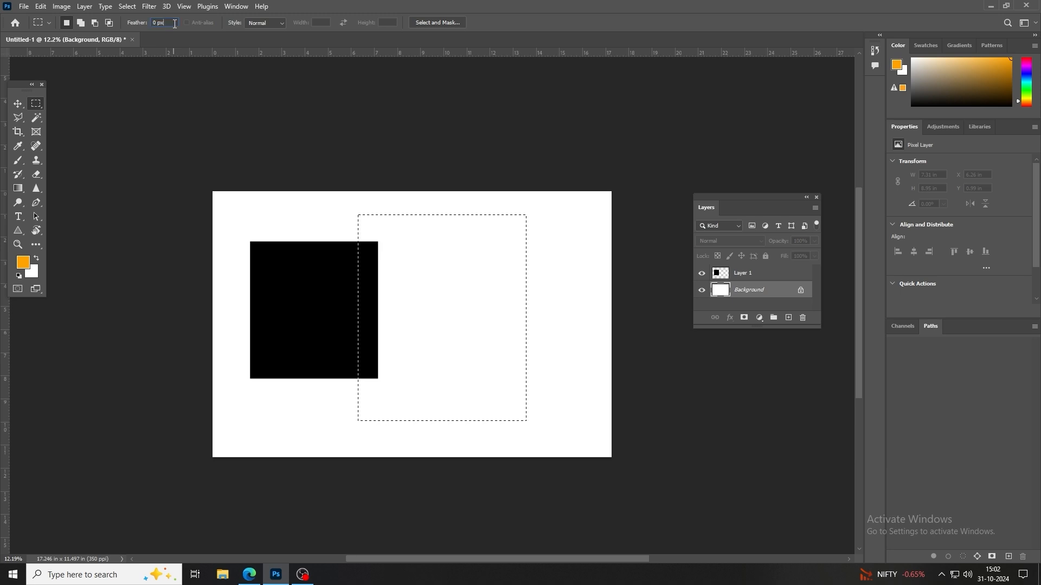
Step: Clear the selection, set the marquee feather to 200 px, and draw a new selection overlapping the black rectangle's right side
{"action": "left_click", "coordinate": [282, 241]}
{"action": "left_click", "coordinate": [152, 25]}
{"action": "left_click_drag", "start_coordinate": [347, 213], "coordinate": [533, 414]}
Step: Set the background color to 000000, fill the feathered selection with it on the Background layer, and deselect
{"action": "left_click", "coordinate": [33, 272]}
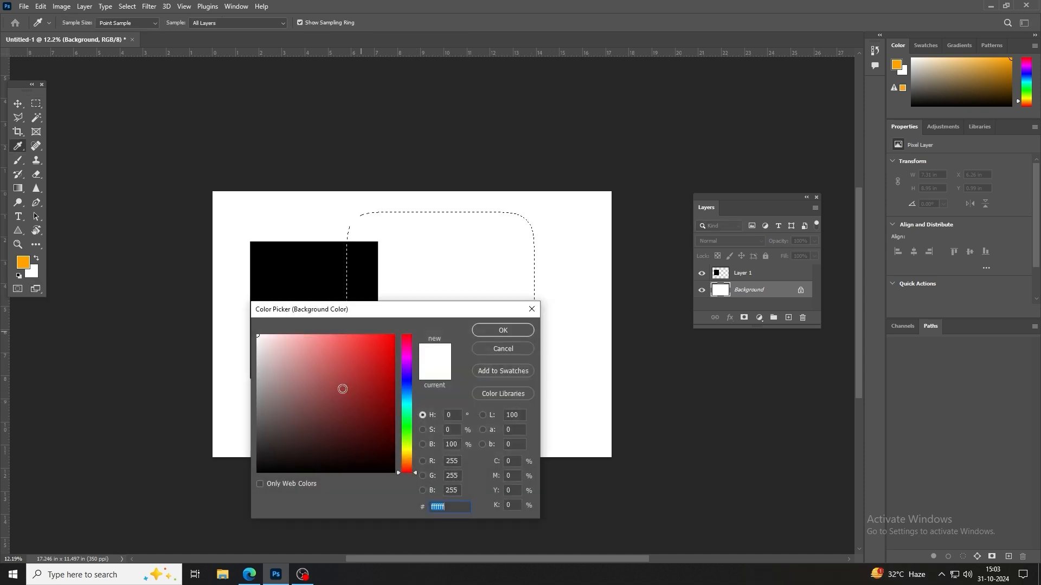
{"action": "type", "text": "000000"}
{"action": "left_click", "coordinate": [495, 334]}
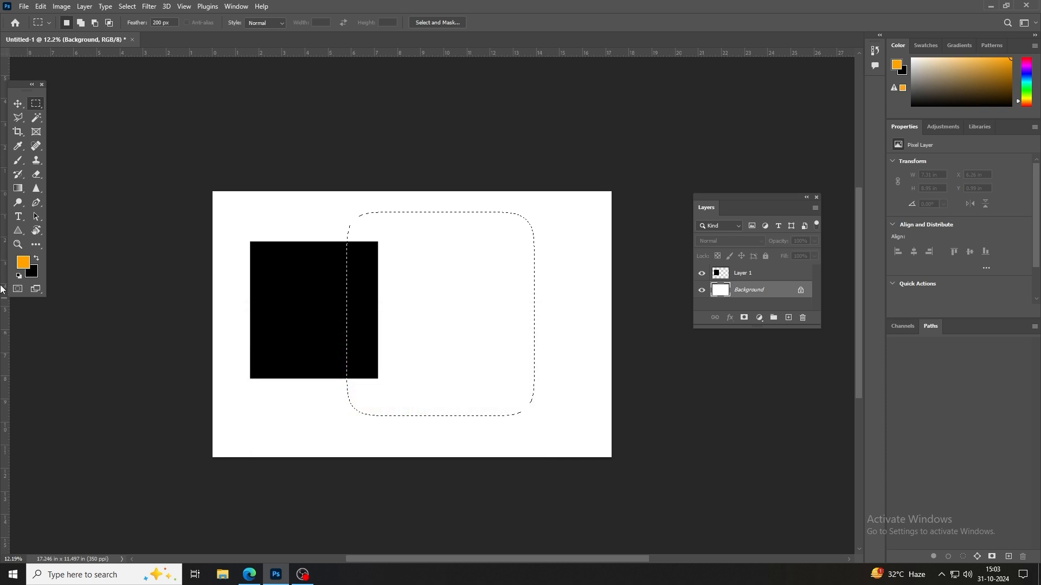
{"action": "key", "text": "BackSpace"}
{"action": "key", "text": "ctrl+d"}
{"action": "scroll", "coordinate": [374, 251], "scroll_direction": "up", "scroll_amount": 5}
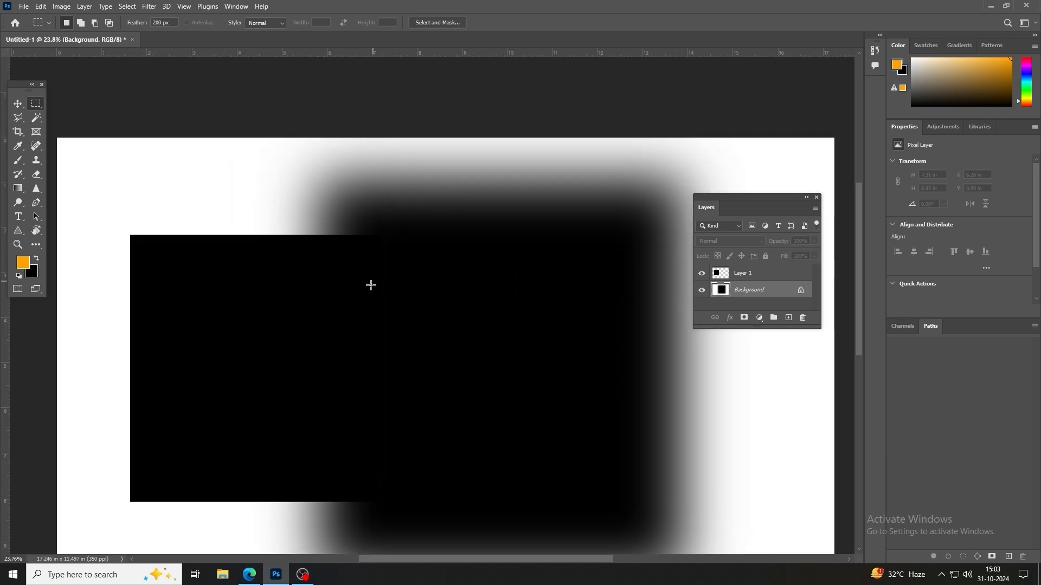
{"action": "scroll", "coordinate": [371, 285], "scroll_direction": "up", "scroll_amount": 1}
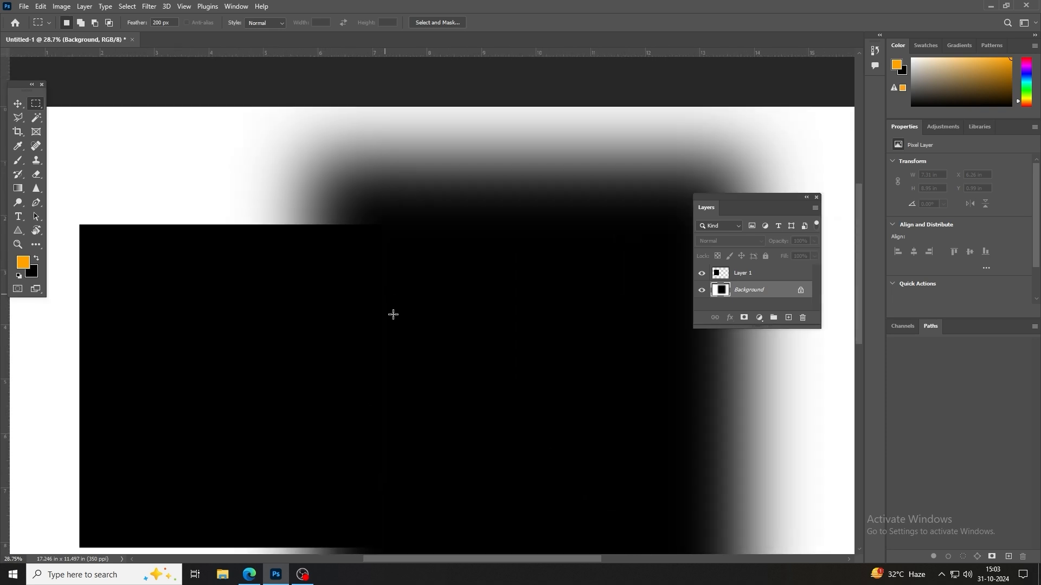
Step: Pick the sharp black rectangle's layer with the Move tool and move it to about X -0.87 in, Y 2.19 in
{"action": "left_click", "coordinate": [17, 103]}
{"action": "right_click", "coordinate": [286, 304]}
{"action": "left_click", "coordinate": [323, 309]}
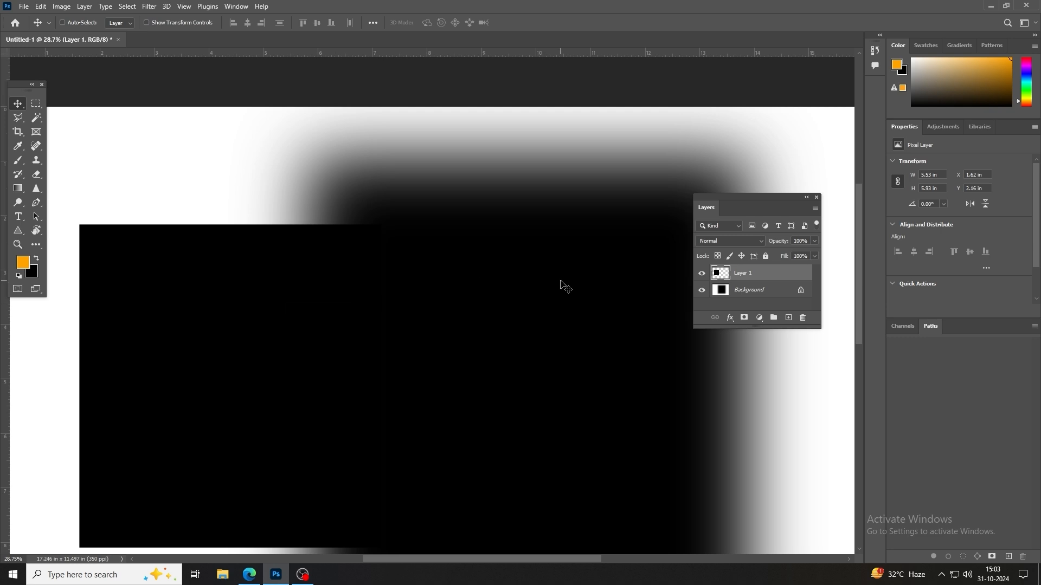
{"action": "right_click", "coordinate": [331, 328]}
{"action": "left_click", "coordinate": [347, 333]}
{"action": "left_click_drag", "start_coordinate": [320, 353], "coordinate": [182, 355]}
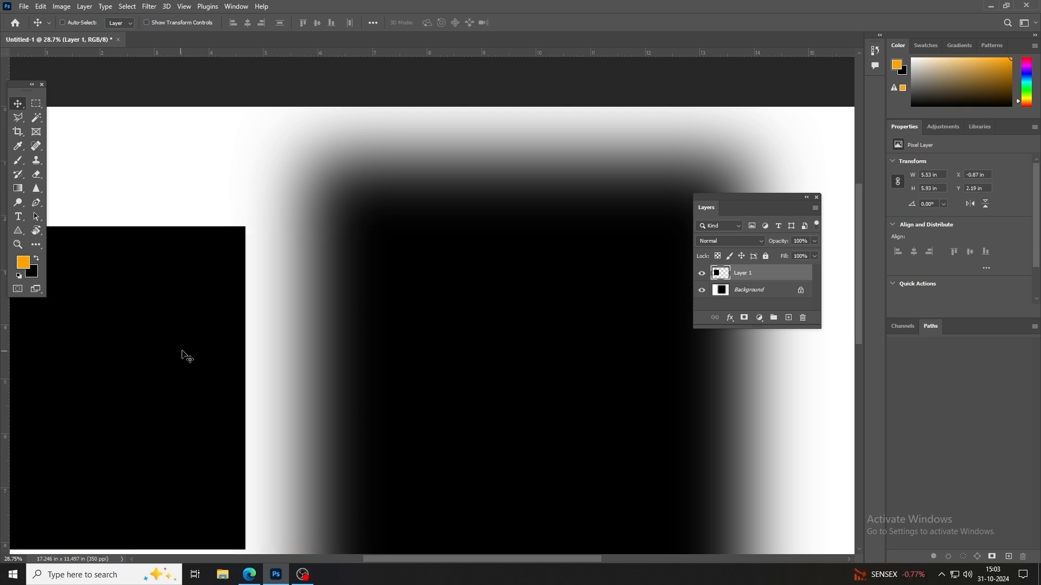
{"action": "scroll", "coordinate": [187, 357], "scroll_direction": "down", "scroll_amount": 4}
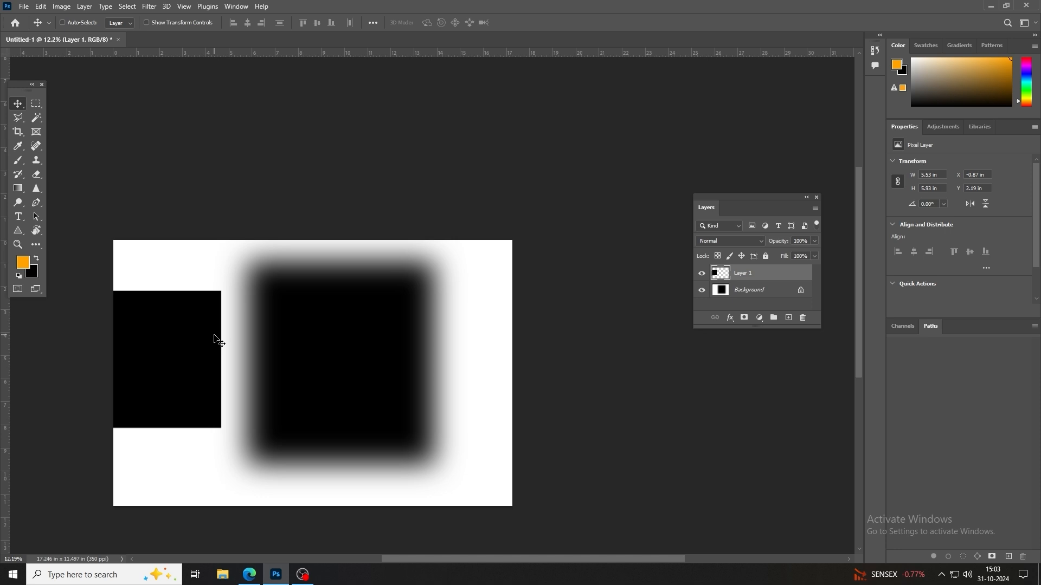
Step: Reposition the sharp black rectangle to X 0 in, Y 2.79 in and compare its edge with the feathered shape
{"action": "right_click", "coordinate": [190, 343]}
{"action": "left_click", "coordinate": [197, 348]}
{"action": "right_click", "coordinate": [167, 343]}
{"action": "left_click", "coordinate": [169, 347]}
{"action": "left_click_drag", "start_coordinate": [171, 347], "coordinate": [190, 360]}
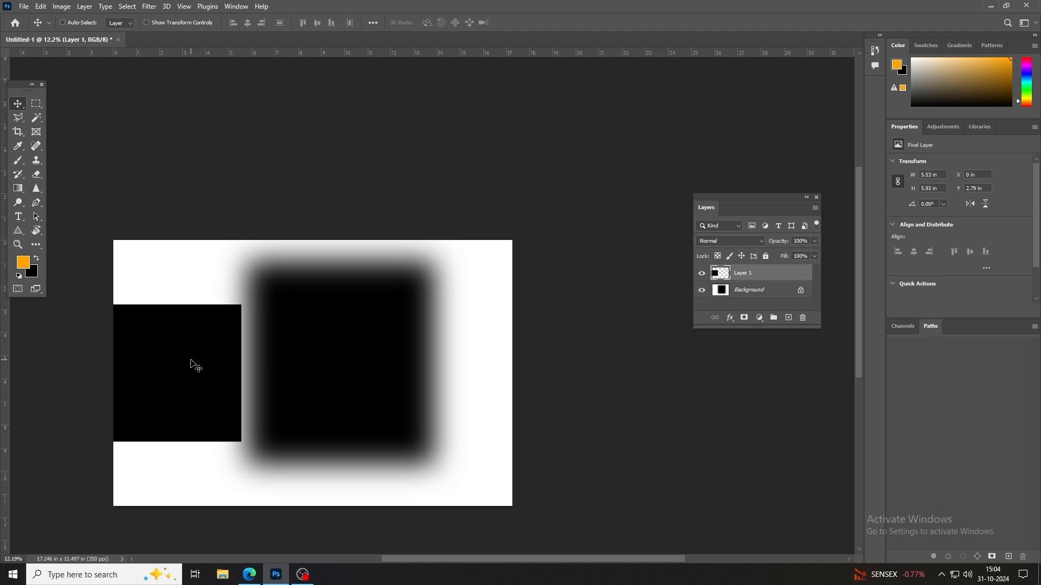
{"action": "scroll", "coordinate": [186, 307], "scroll_direction": "up", "scroll_amount": 5}
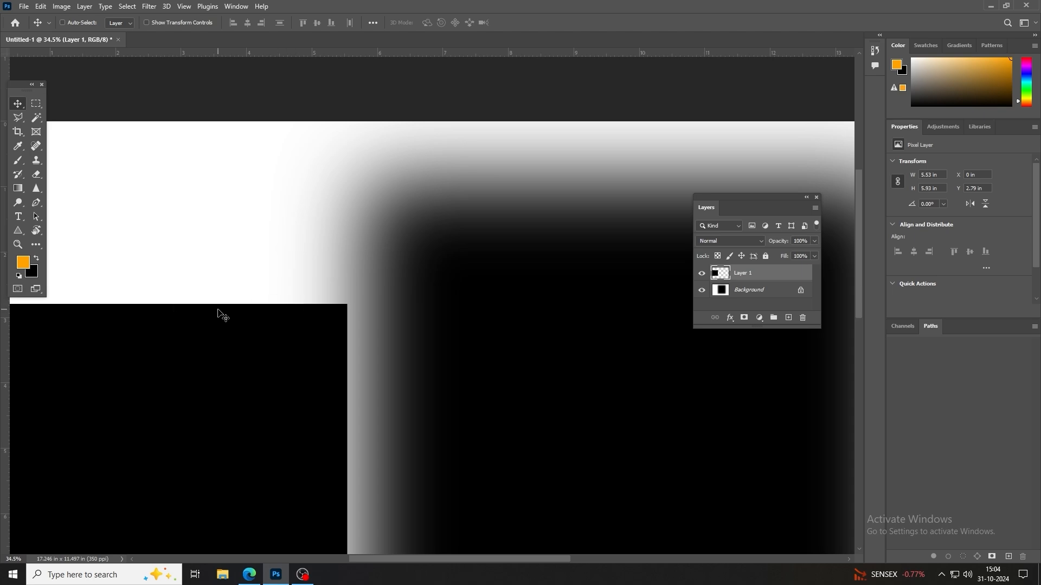
{"action": "scroll", "coordinate": [223, 316], "scroll_direction": "down", "scroll_amount": 2}
Step: Switch to File Explorer and open the recent image Photoshop (2) in Photoshop
{"action": "left_click", "coordinate": [222, 574]}
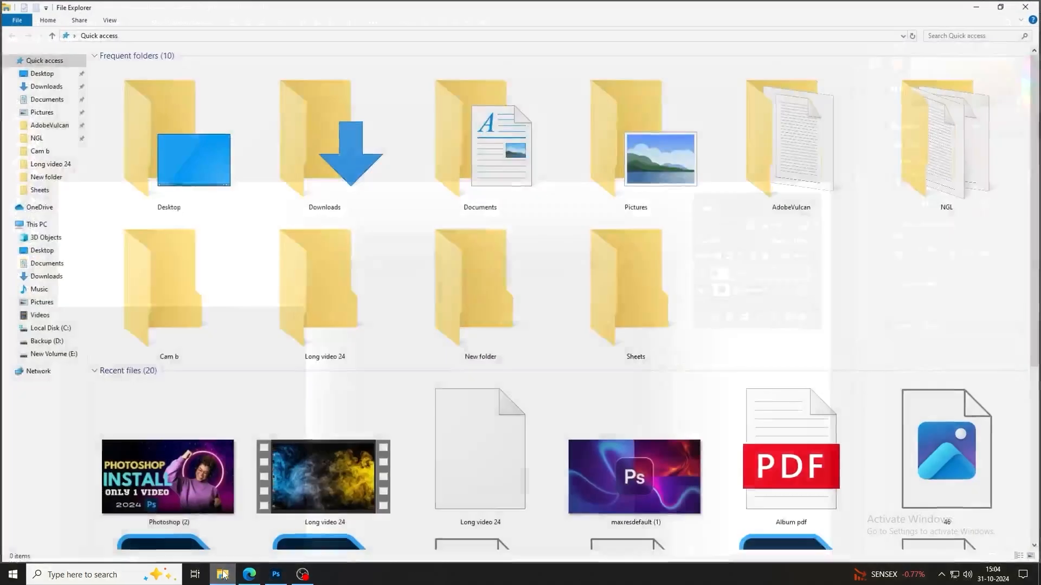
{"action": "left_click", "coordinate": [196, 481]}
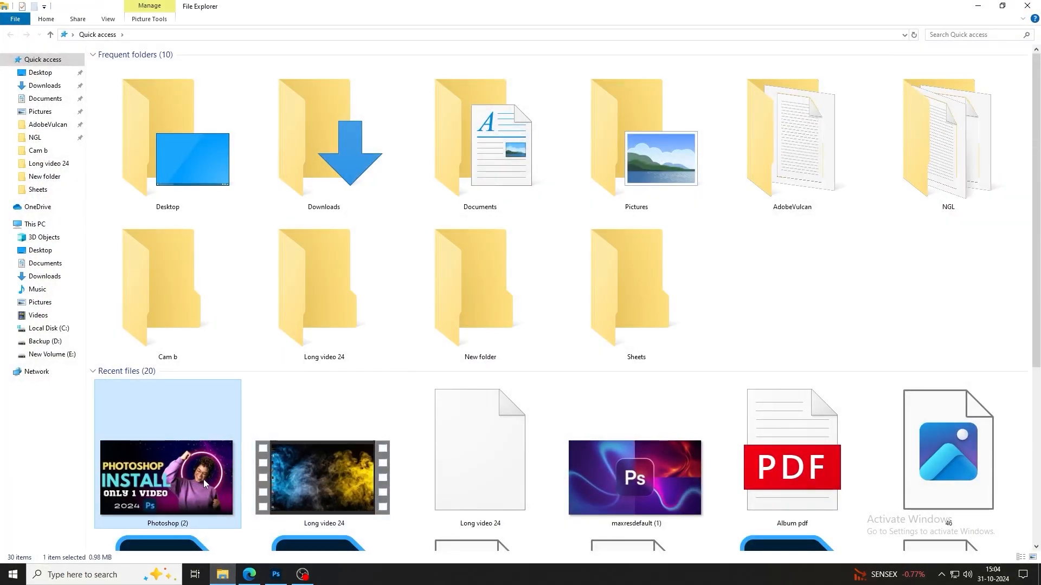
{"action": "double_click", "coordinate": [203, 479]}
{"action": "scroll", "coordinate": [331, 464], "scroll_direction": "down", "scroll_amount": 6}
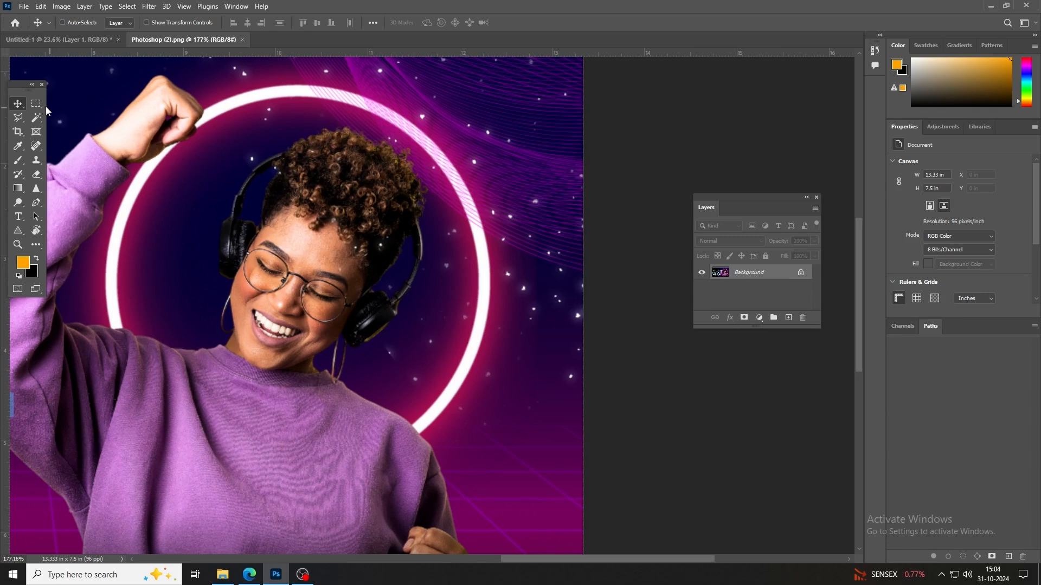
Step: Try to marquee-select an area about 2.76 in by 1.51 in over the woman's face with the 200 px feather
{"action": "left_click", "coordinate": [38, 104]}
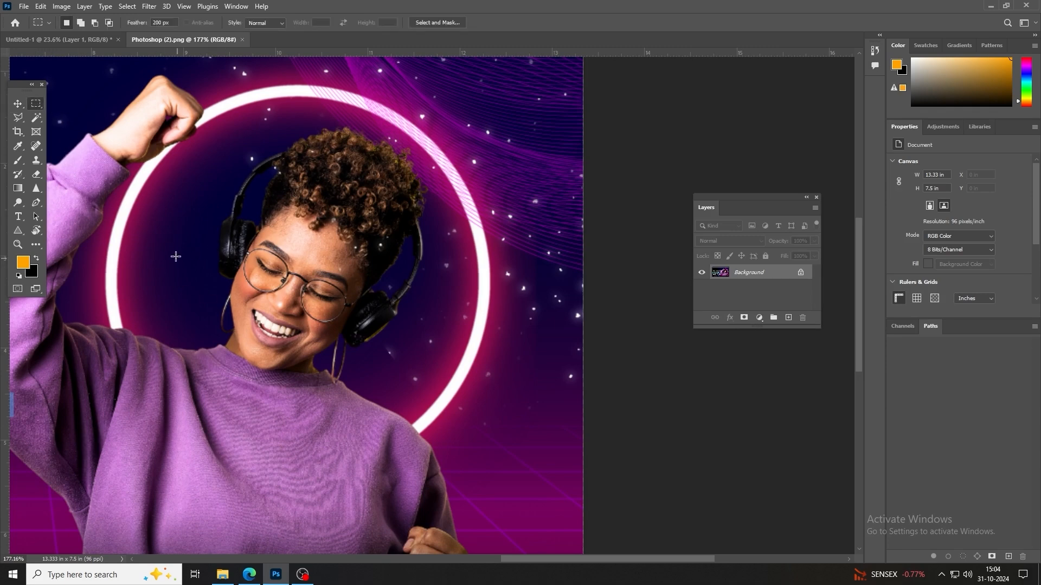
{"action": "left_click_drag", "start_coordinate": [160, 237], "coordinate": [413, 374]}
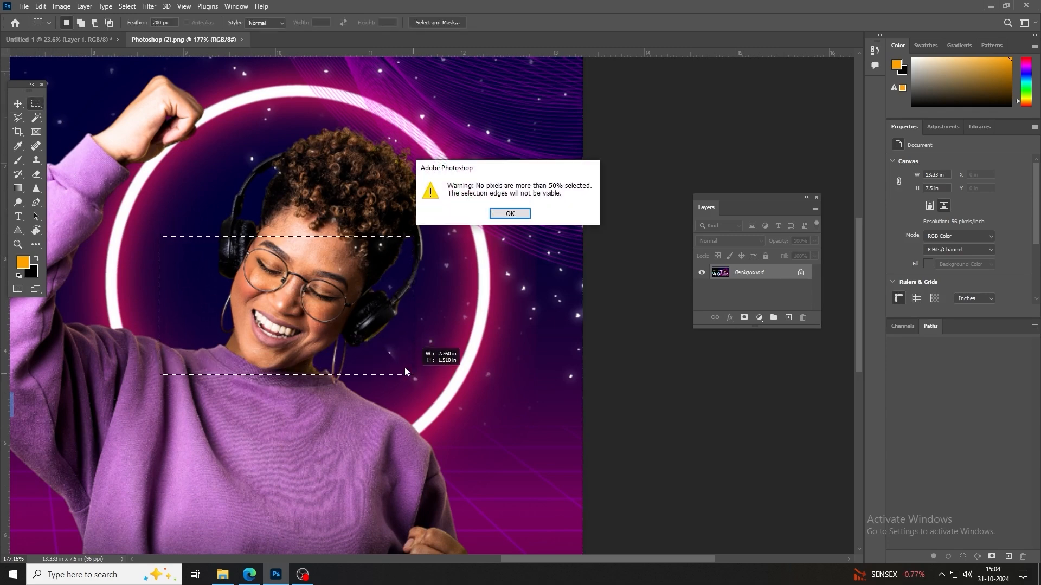
{"action": "left_click", "coordinate": [509, 213]}
Step: Set the marquee feather to 0 px and select a rectangle across the woman's face and headphones
{"action": "left_click", "coordinate": [143, 24]}
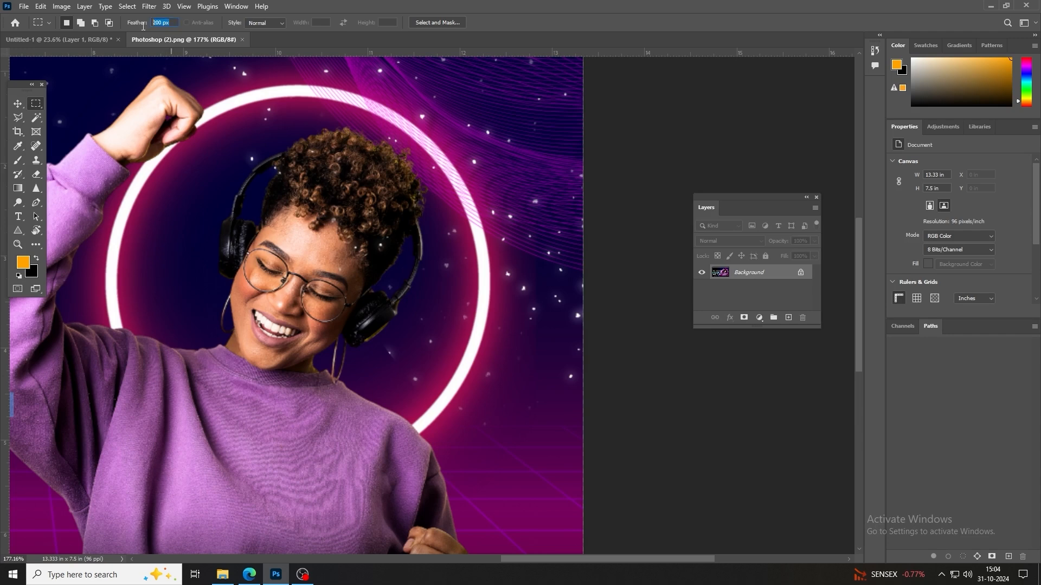
{"action": "type", "text": "0"}
{"action": "left_click_drag", "start_coordinate": [140, 226], "coordinate": [445, 362]}
Step: Brighten the midtones of the hard-edged selection with Levels, deselect, and inspect its edges
{"action": "key", "text": "ctrl+l"}
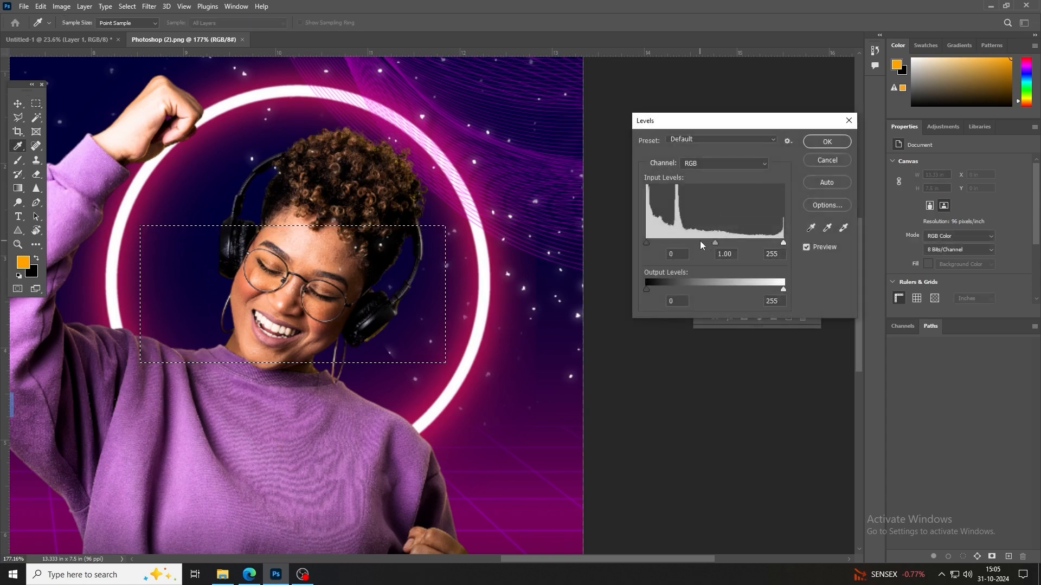
{"action": "left_click_drag", "start_coordinate": [715, 243], "coordinate": [678, 242]}
{"action": "key", "text": "Return"}
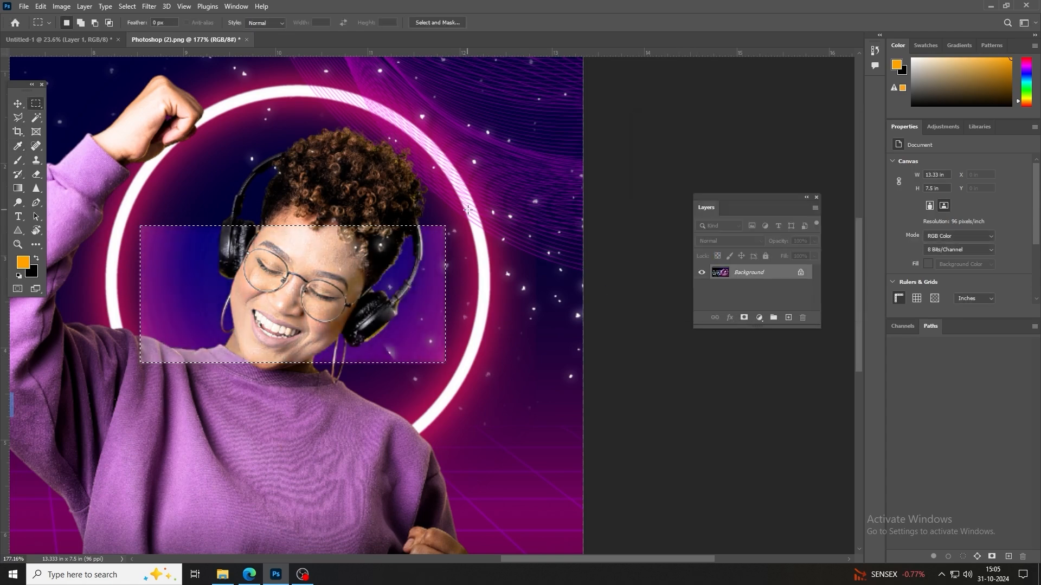
{"action": "scroll", "coordinate": [289, 244], "scroll_direction": "up", "scroll_amount": 3}
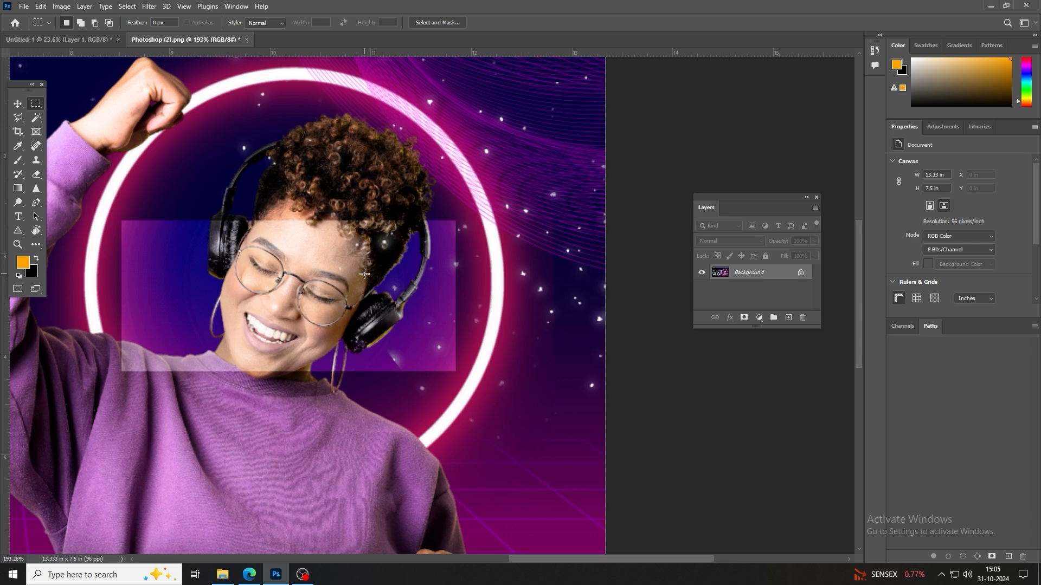
Step: Undo the deselection and the Levels adjustment on the rectangle over the face
{"action": "key", "text": "ctrl+z"}
{"action": "key", "text": "ctrl+z"}
{"action": "key", "text": "ctrl+z"}
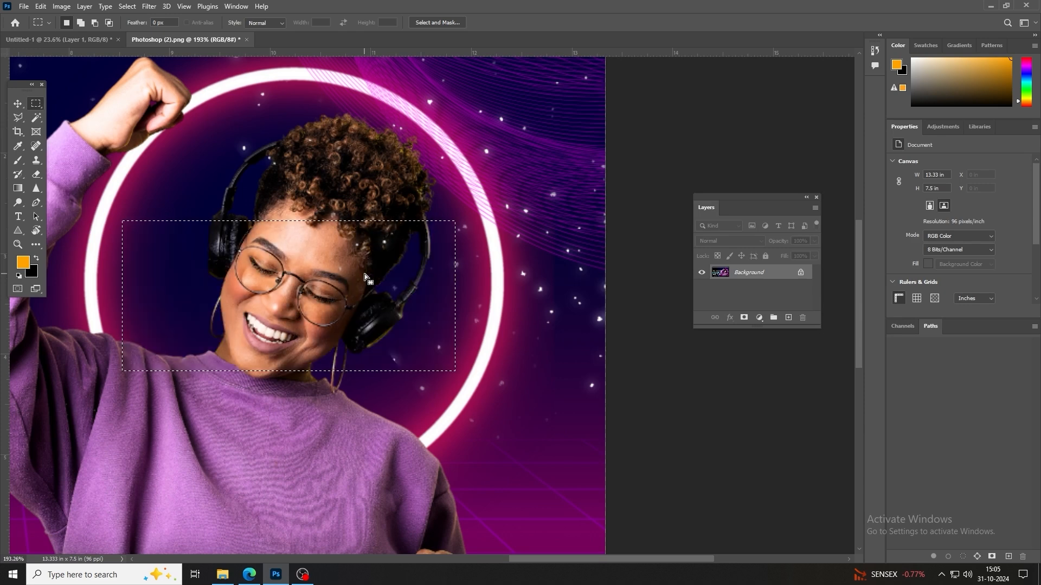
Step: Set the marquee feather to 250 px and try to select an area about 3.48 in by 3.07 in around the head
{"action": "left_click", "coordinate": [173, 23]}
{"action": "type", "text": "250"}
{"action": "left_click_drag", "start_coordinate": [128, 118], "coordinate": [477, 426]}
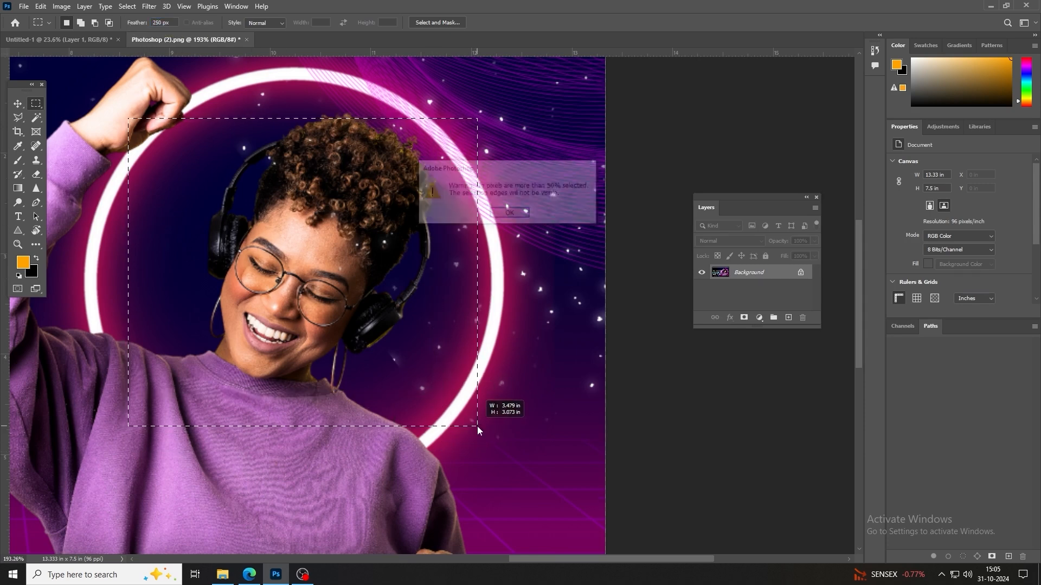
{"action": "key", "text": "Return"}
Step: Set the marquee feather to 150 px and select the area around the woman's head and the glowing ring
{"action": "scroll", "coordinate": [235, 235], "scroll_direction": "down", "scroll_amount": 5}
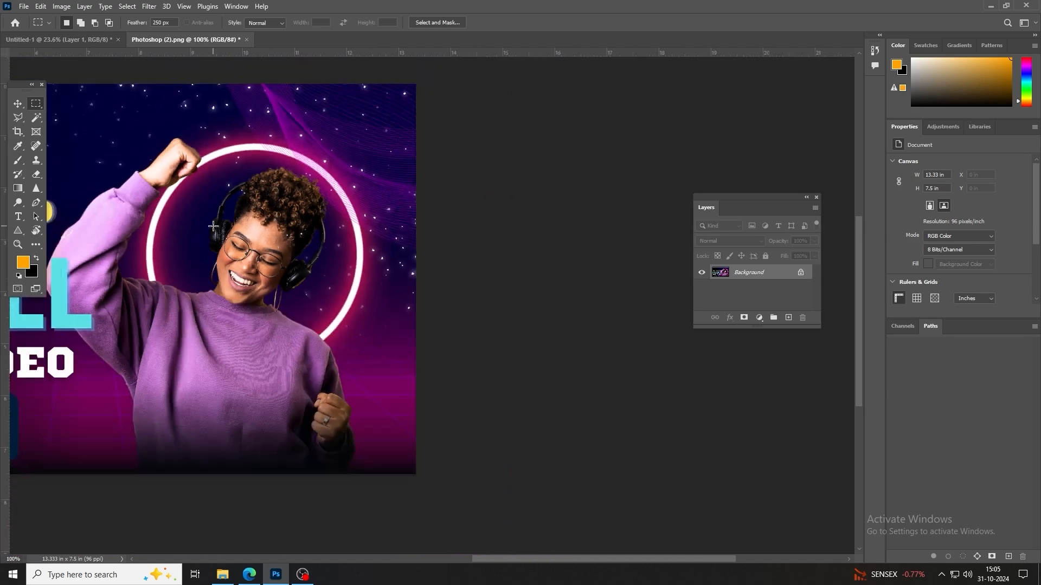
{"action": "scroll", "coordinate": [234, 234], "scroll_direction": "up", "scroll_amount": 5}
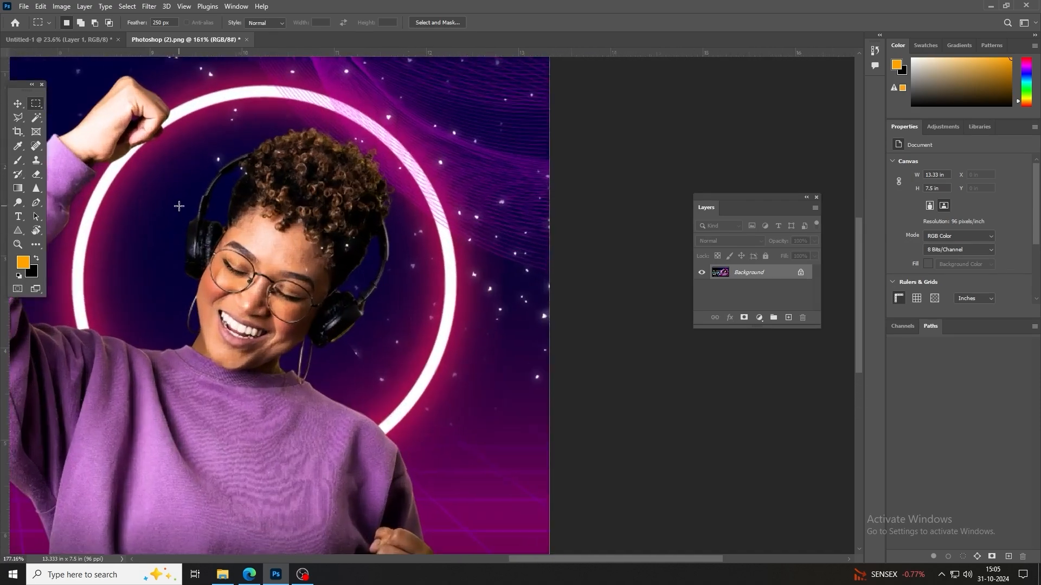
{"action": "left_click", "coordinate": [173, 25]}
{"action": "type", "text": "15"}
{"action": "scroll", "coordinate": [115, 182], "scroll_direction": "down", "scroll_amount": 3}
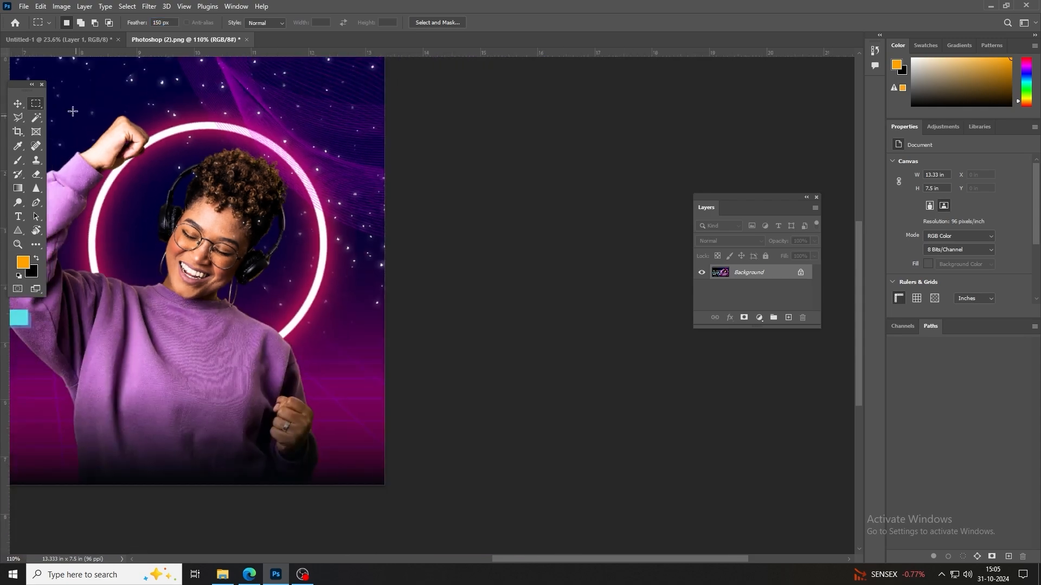
{"action": "left_click_drag", "start_coordinate": [73, 111], "coordinate": [324, 323]}
{"action": "scroll", "coordinate": [239, 282], "scroll_direction": "up", "scroll_amount": 4}
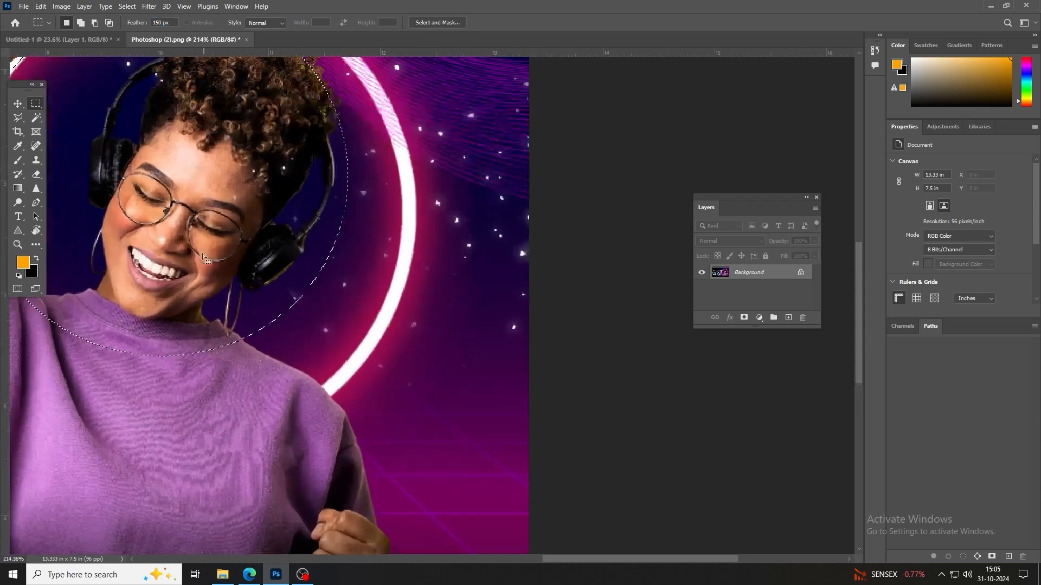
{"action": "left_click_drag", "start_coordinate": [203, 252], "coordinate": [362, 312]}
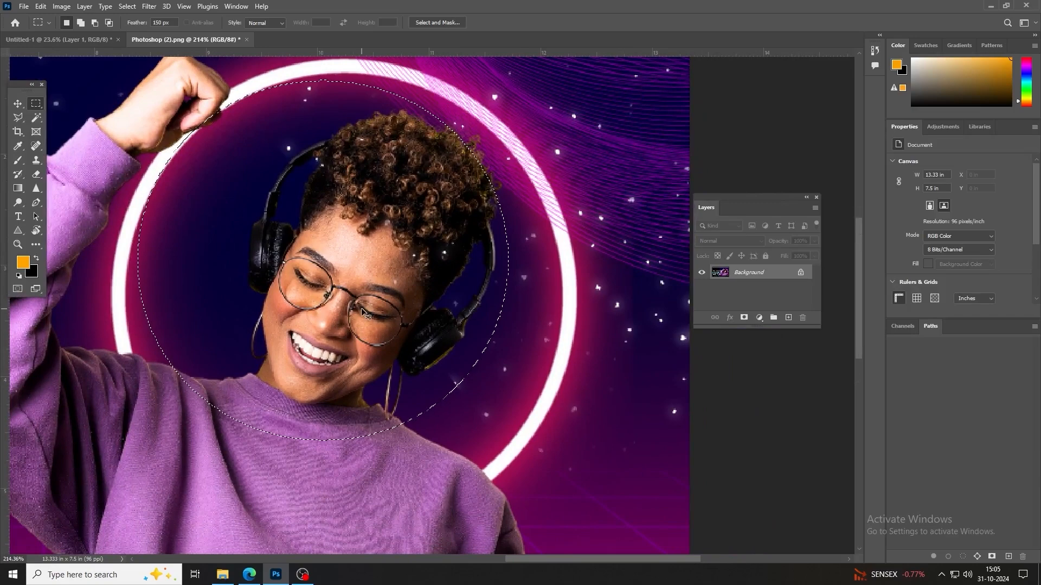
Step: Brighten the feathered selection with Levels at a midtone input of 1.95, deselect, and inspect the soft transition
{"action": "key", "text": "ctrl+l"}
{"action": "left_click_drag", "start_coordinate": [710, 243], "coordinate": [682, 244]}
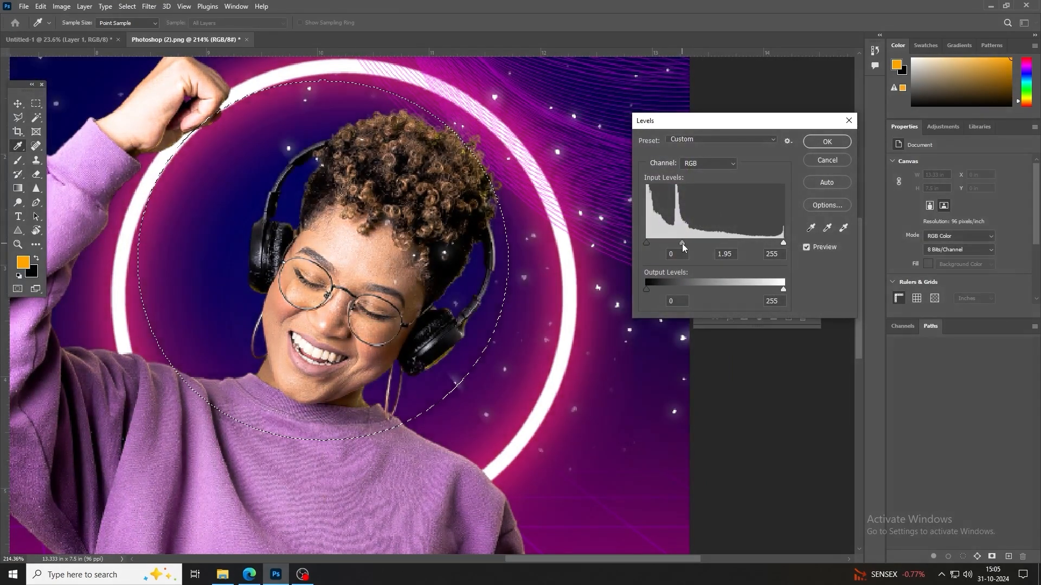
{"action": "key", "text": "Return"}
{"action": "key", "text": "m"}
{"action": "scroll", "coordinate": [343, 374], "scroll_direction": "down", "scroll_amount": 3}
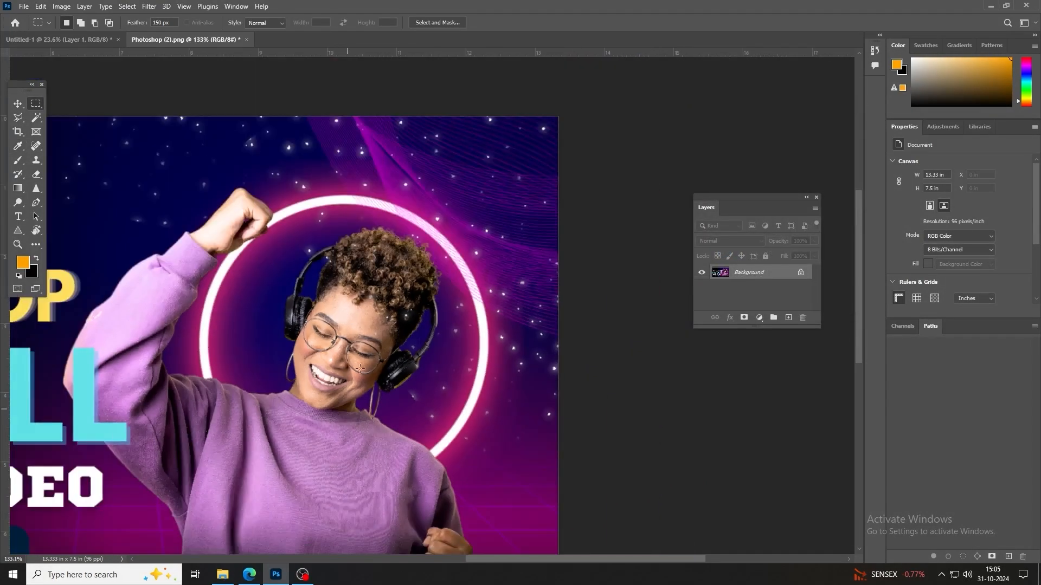
{"action": "left_click_drag", "start_coordinate": [343, 374], "coordinate": [340, 314]}
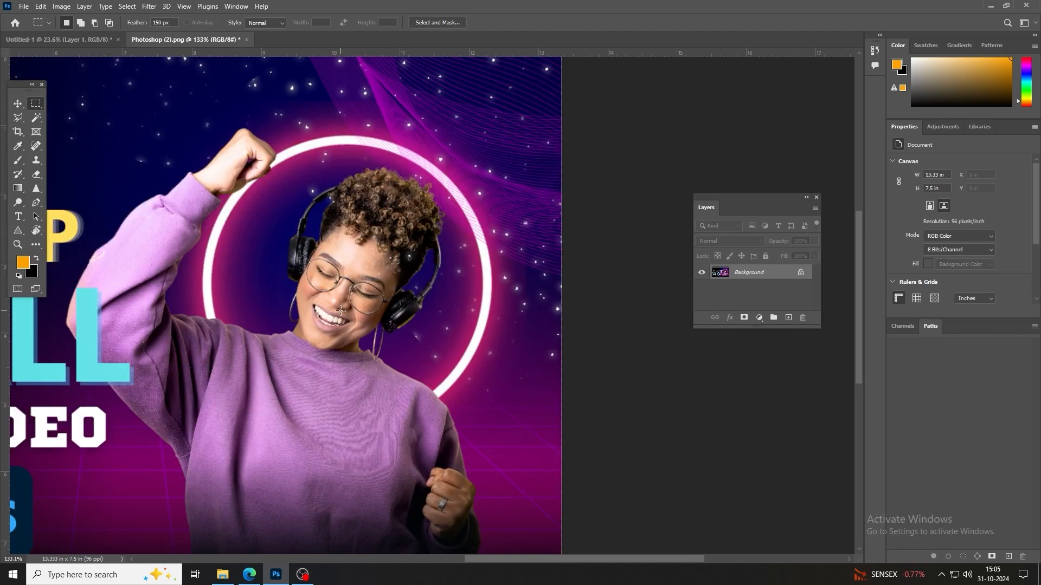
{"action": "scroll", "coordinate": [368, 303], "scroll_direction": "up", "scroll_amount": 2}
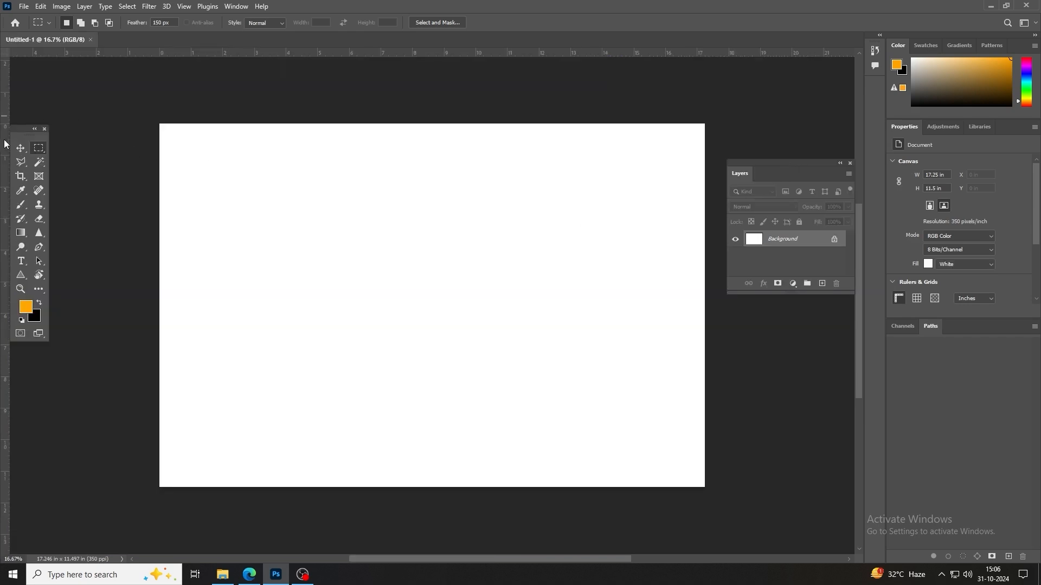
Step: Set the background color to ff0000 and fill the blank document's Background layer with it
{"action": "left_click_drag", "start_coordinate": [22, 132], "coordinate": [28, 74]}
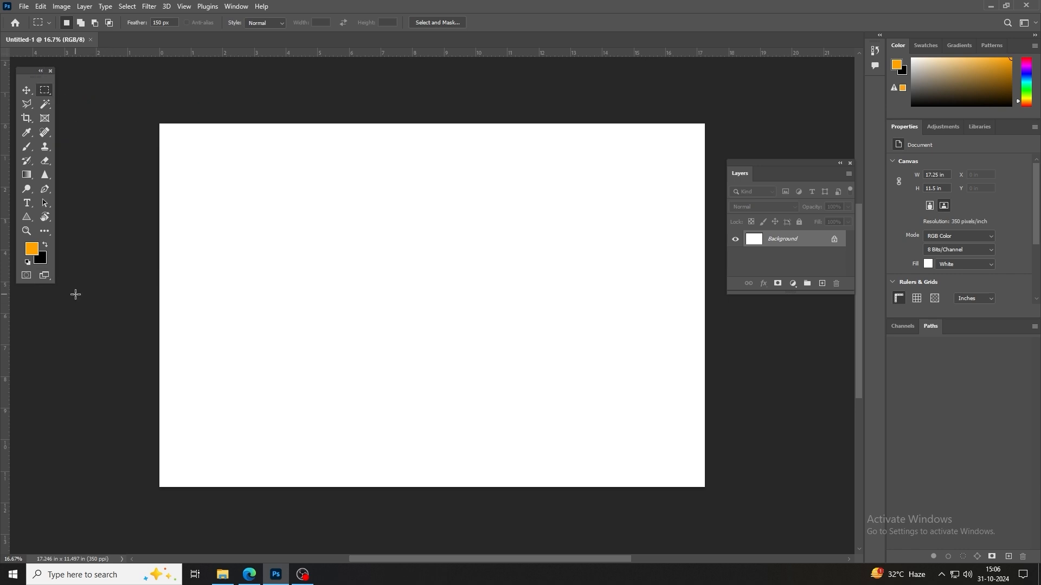
{"action": "left_click", "coordinate": [41, 259]}
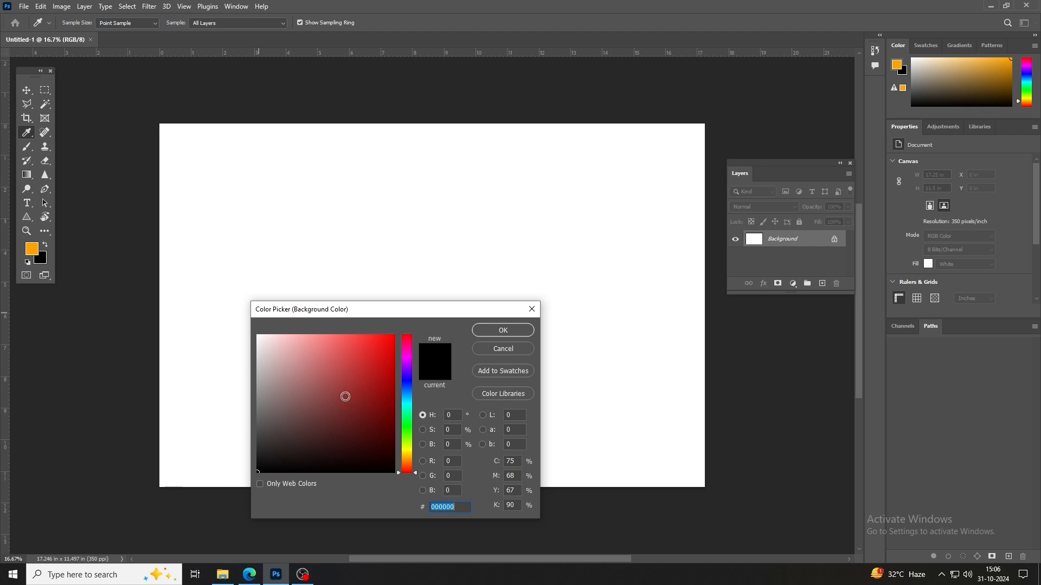
{"action": "type", "text": "ff0000"}
{"action": "left_click", "coordinate": [503, 330]}
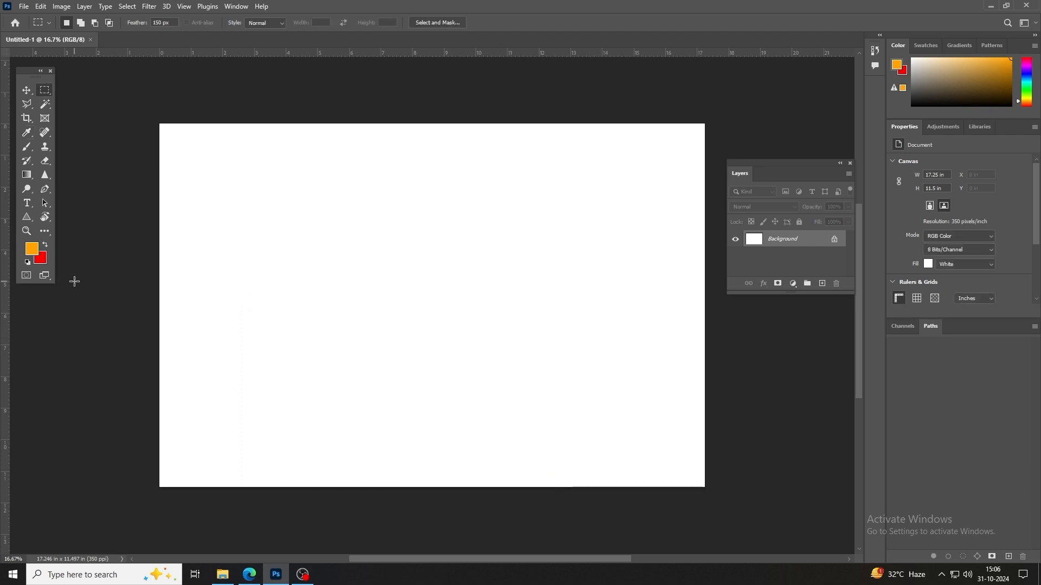
{"action": "key", "text": "ctrl+BackSpace"}
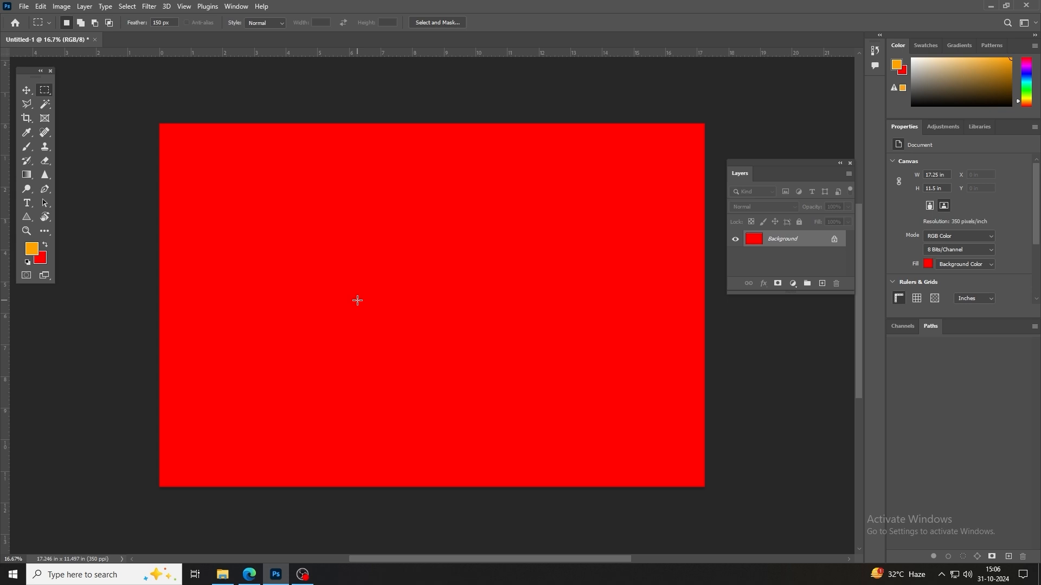
Step: Keep the foreground color at ffa200 and paint a freehand looping stroke across the red canvas with a soft 700 px Brush
{"action": "left_click", "coordinate": [35, 253]}
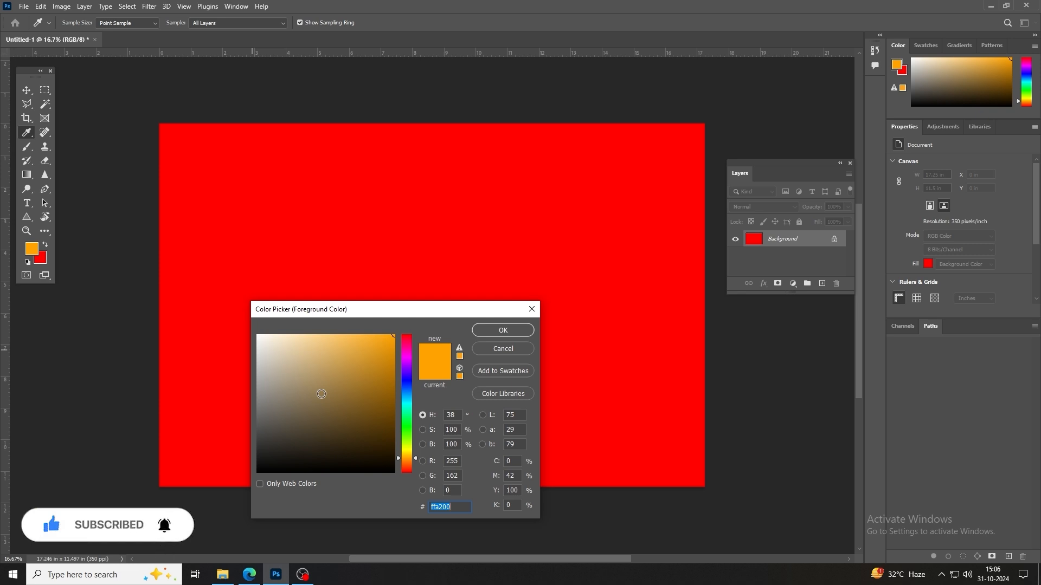
{"action": "key", "text": "Return"}
{"action": "key", "text": "b"}
{"action": "mouse_move", "coordinate": [327, 231]}
{"action": "left_mouse_down"}
{"action": "mouse_move", "coordinate": [341, 332]}
{"action": "mouse_move", "coordinate": [421, 267]}
{"action": "left_mouse_up"}
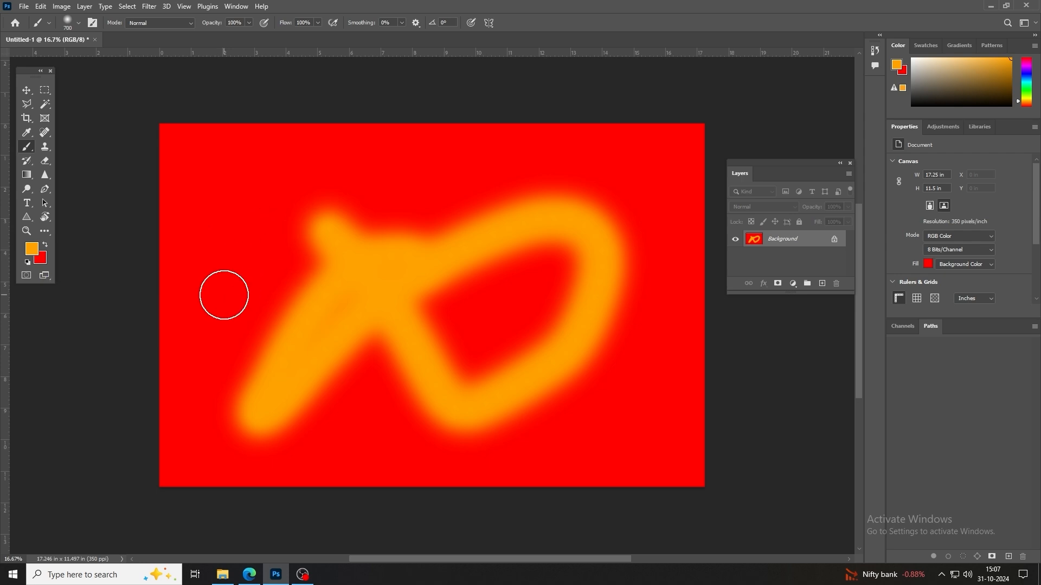
Step: Activate the Move tool and practise zooming the canvas in to 66.7% and out to 12.5%, finishing at 16.67%
{"action": "left_click", "coordinate": [27, 91]}
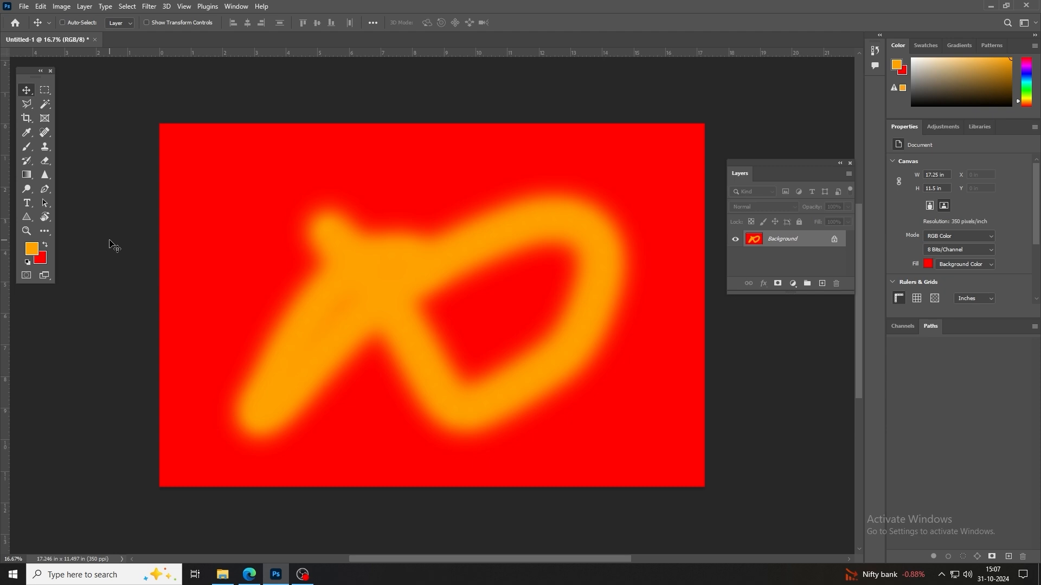
{"action": "key", "text": "ctrl+plus"}
{"action": "key", "text": "ctrl+plus"}
{"action": "key", "text": "ctrl+plus"}
{"action": "key", "text": "ctrl+plus"}
{"action": "key", "text": "ctrl+plus"}
{"action": "key", "text": "ctrl+plus"}
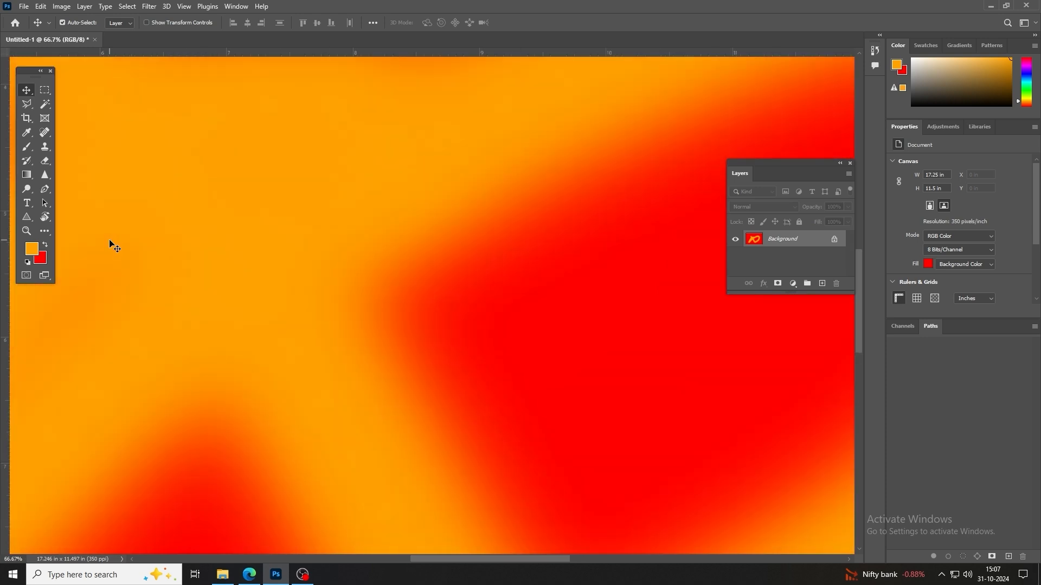
{"action": "key", "text": "ctrl+minus"}
{"action": "key", "text": "ctrl+minus"}
{"action": "key", "text": "ctrl+minus"}
{"action": "key", "text": "ctrl+minus"}
{"action": "key", "text": "ctrl+minus"}
{"action": "key", "text": "ctrl+minus"}
{"action": "key", "text": "ctrl+minus"}
{"action": "key", "text": "ctrl+minus"}
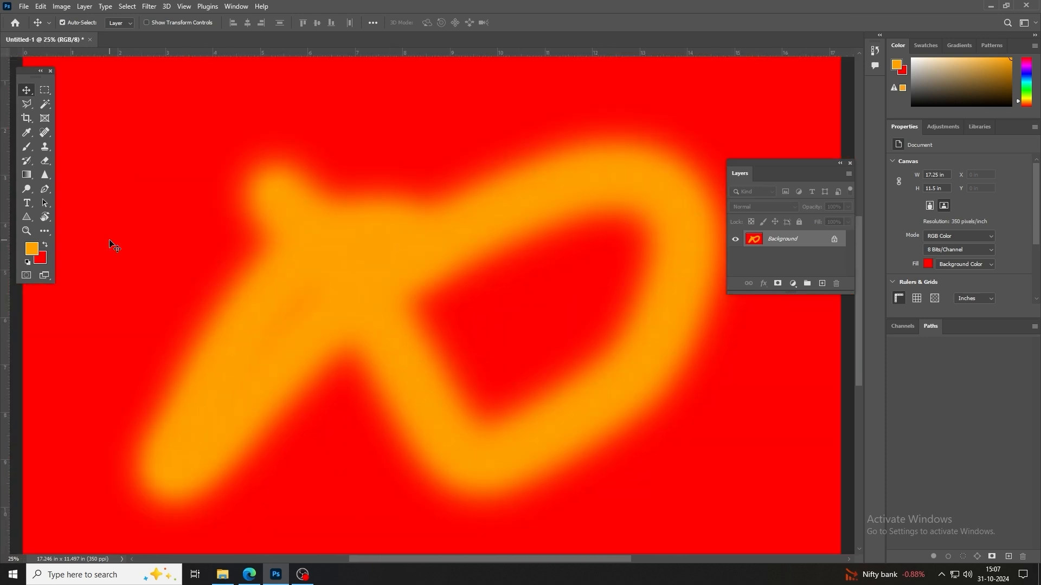
{"action": "key", "text": "ctrl+plus"}
{"action": "key", "text": "ctrl+minus"}
{"action": "key", "text": "ctrl+plus"}
{"action": "key", "text": "ctrl+minus"}
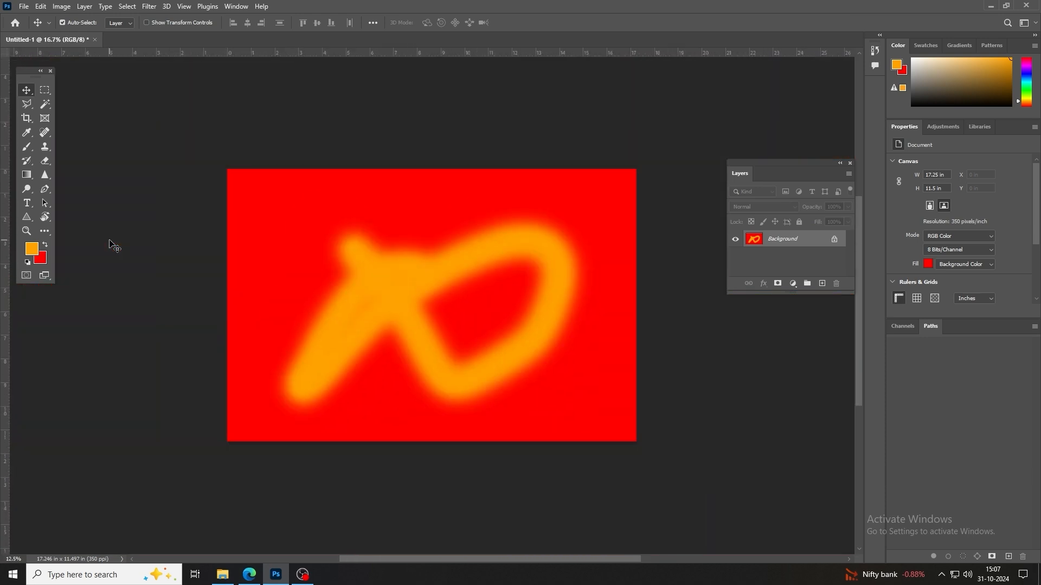
{"action": "key", "text": "ctrl+plus"}
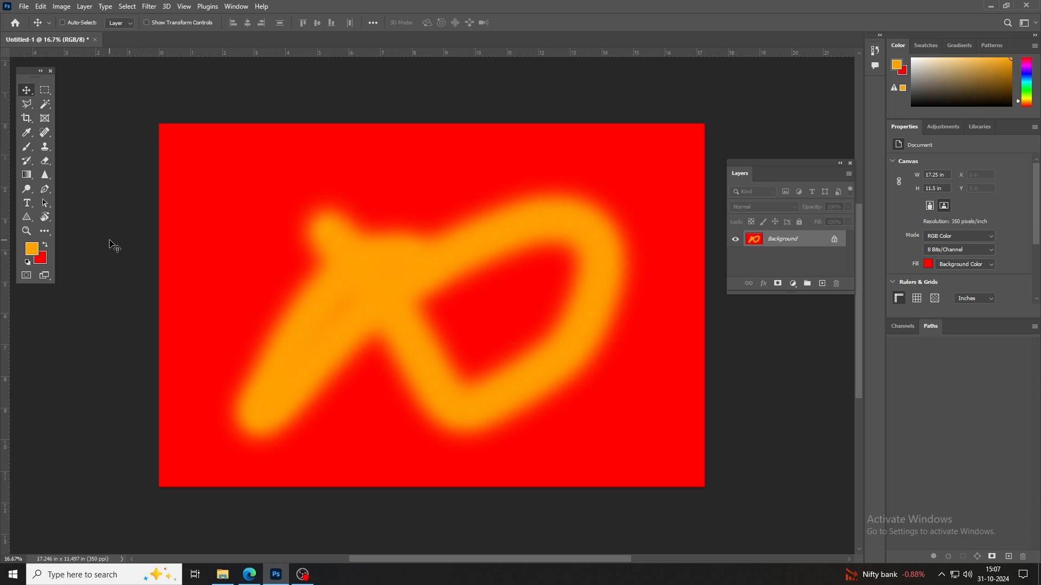